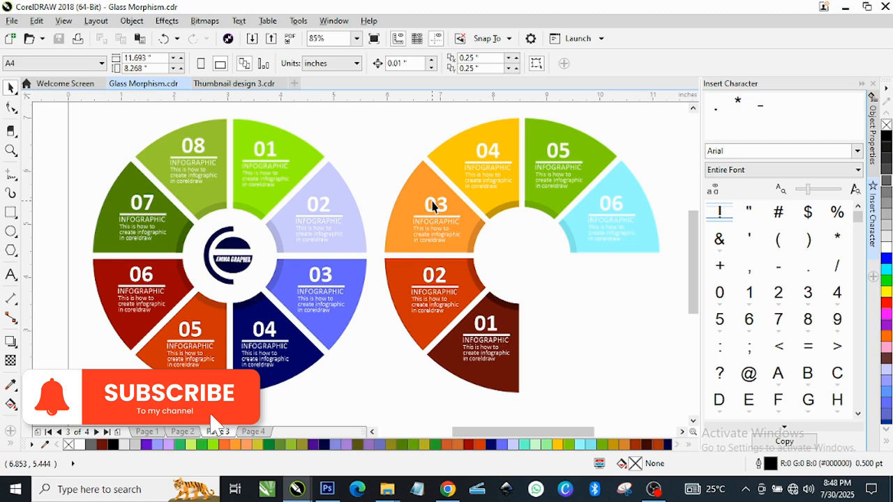
# Step: Move the two finished infographic wheels off the page so that the page is empty
pyautogui.scroll(-3, 367, 190)
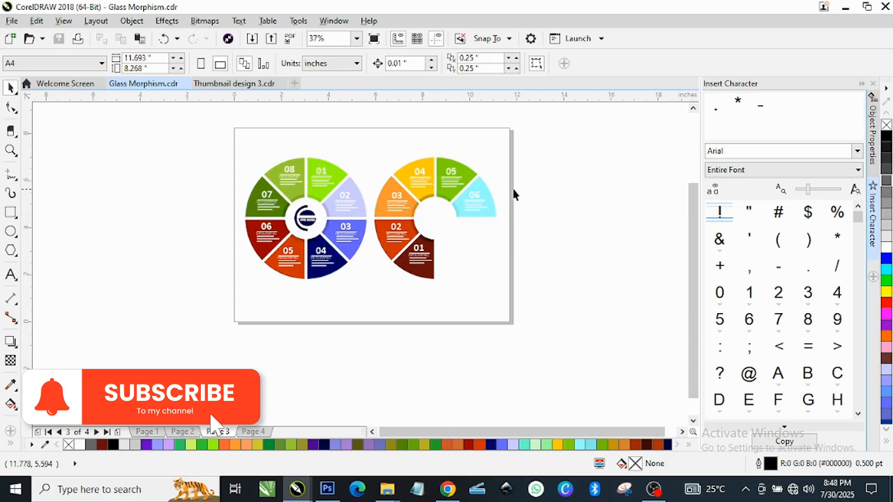
pyautogui.scroll(2, 500, 222)
pyautogui.scroll(-2, 492, 222)
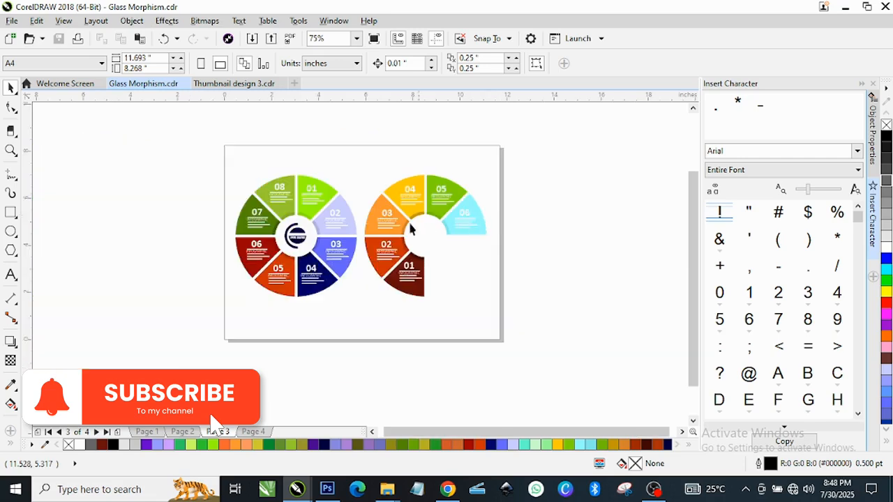
pyautogui.moveTo(221, 149); pyautogui.dragTo(507, 324)
pyautogui.moveTo(360, 232); pyautogui.dragTo(130, 195)
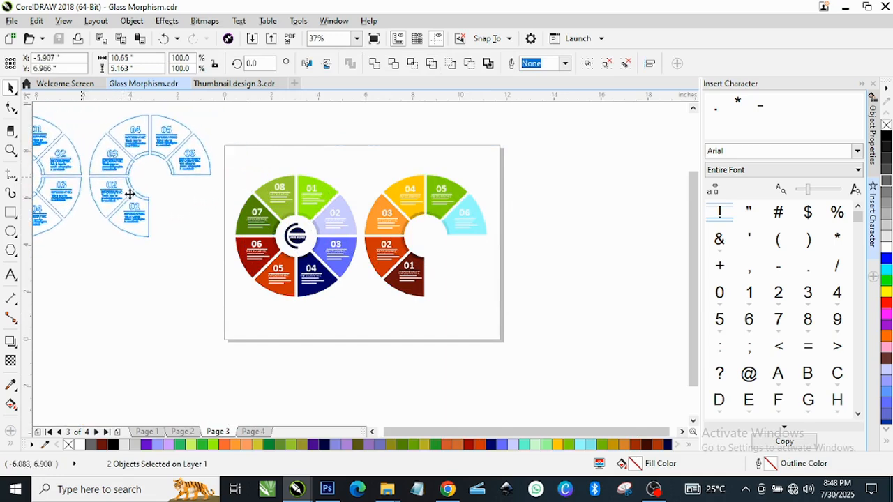
pyautogui.moveTo(173, 251); pyautogui.dragTo(175, 254)
pyautogui.click(178, 260)
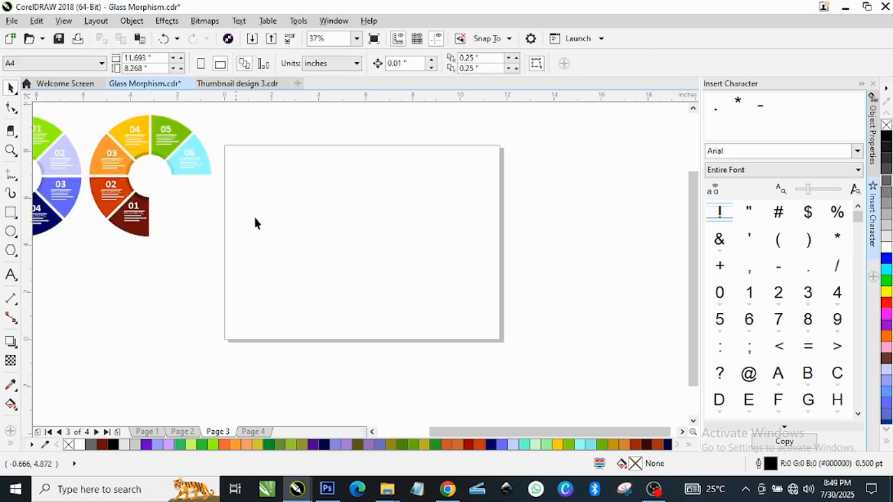
# Step: Draw a circle about 5.94 inches in diameter and place it near the centre of the page
pyautogui.scroll(2, 423, 182)
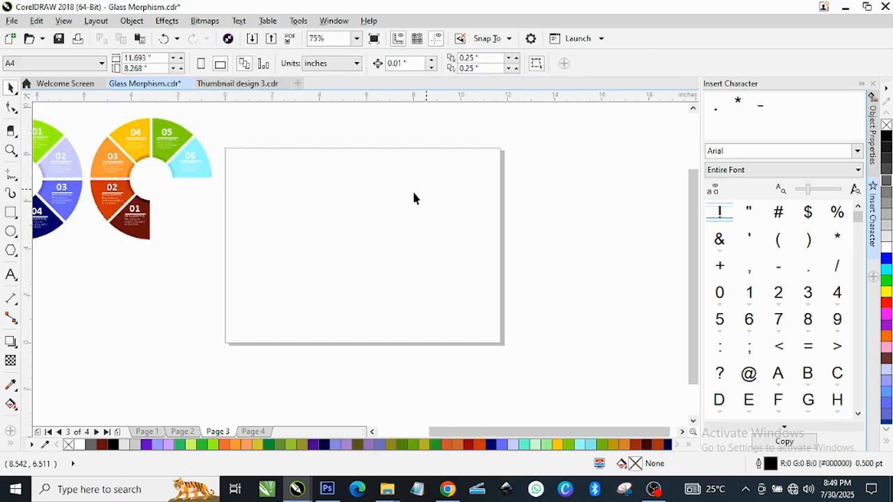
pyautogui.click(11, 233)
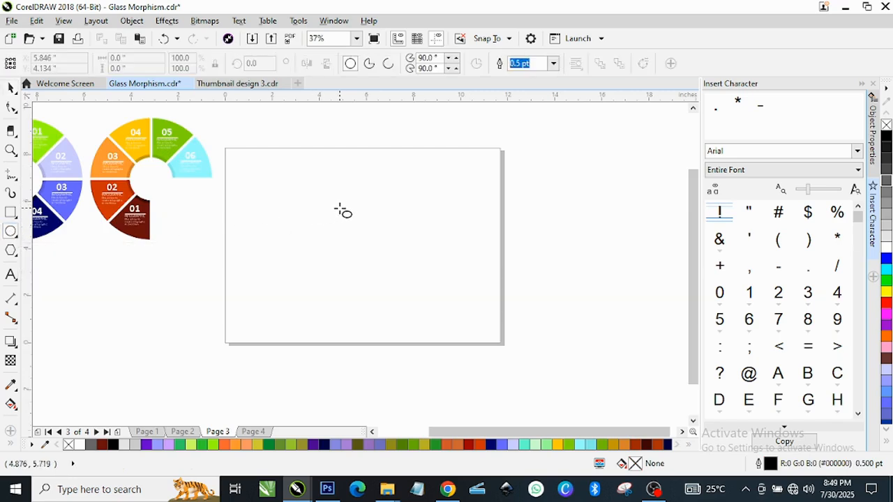
pyautogui.scroll(2, 341, 208)
pyautogui.scroll(-2, 355, 217)
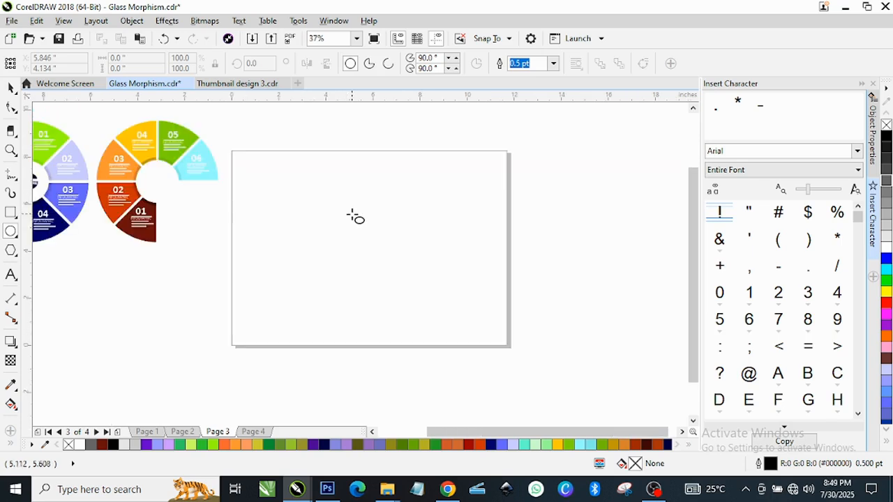
pyautogui.moveTo(318, 203); pyautogui.dragTo(439, 345)
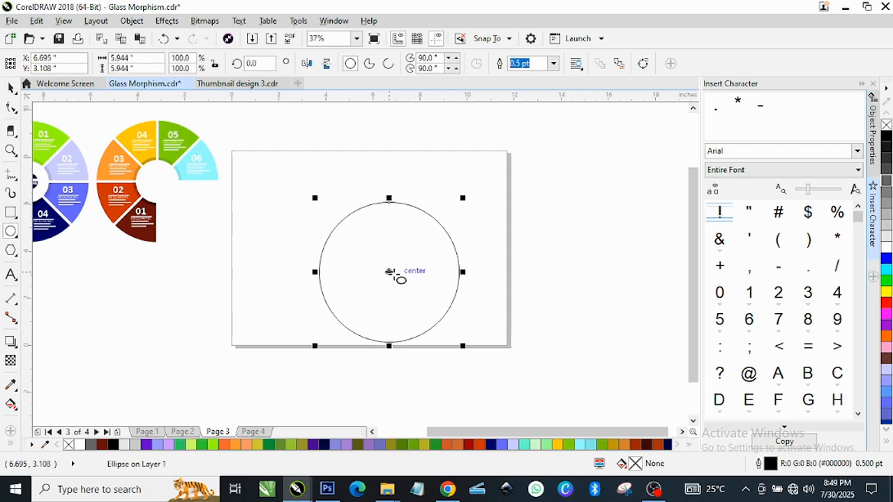
pyautogui.press('space')
pyautogui.moveTo(387, 272); pyautogui.dragTo(370, 241)
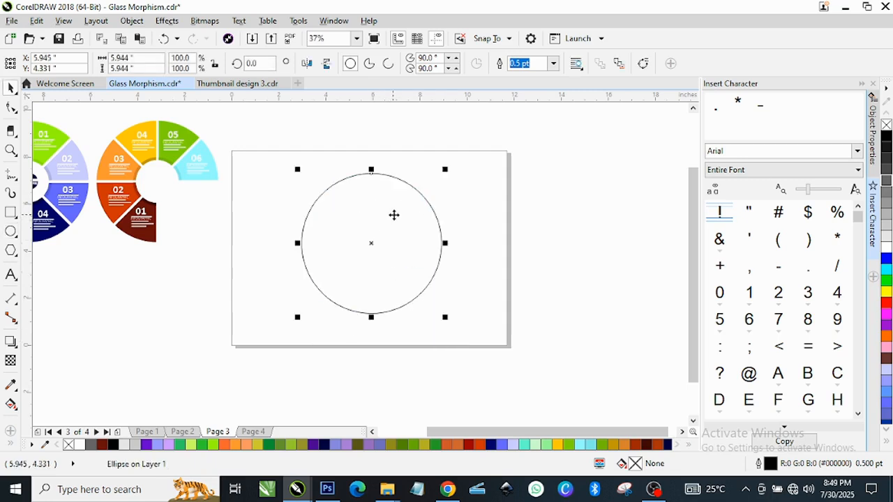
# Step: Create a concentric copy of the circle scaled down to 35.5%, about 2.11 inches in diameter
pyautogui.scroll(2, 392, 214)
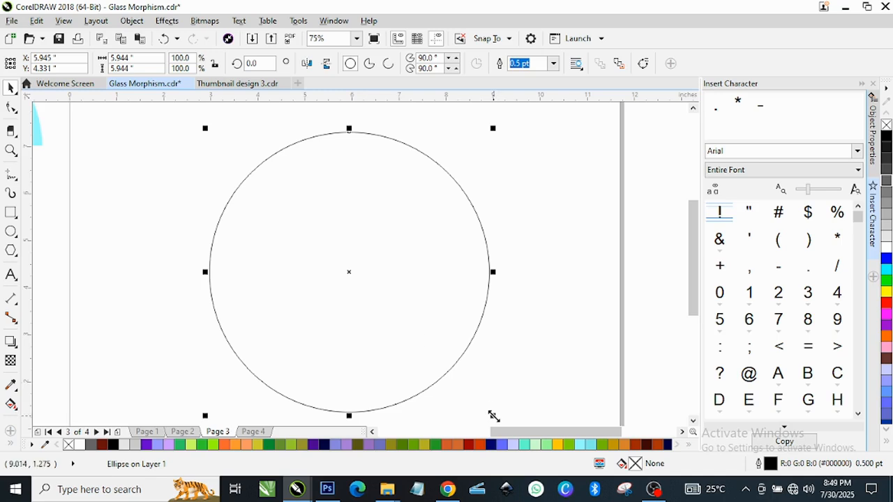
pyautogui.moveTo(494, 416); pyautogui.dragTo(435, 327)
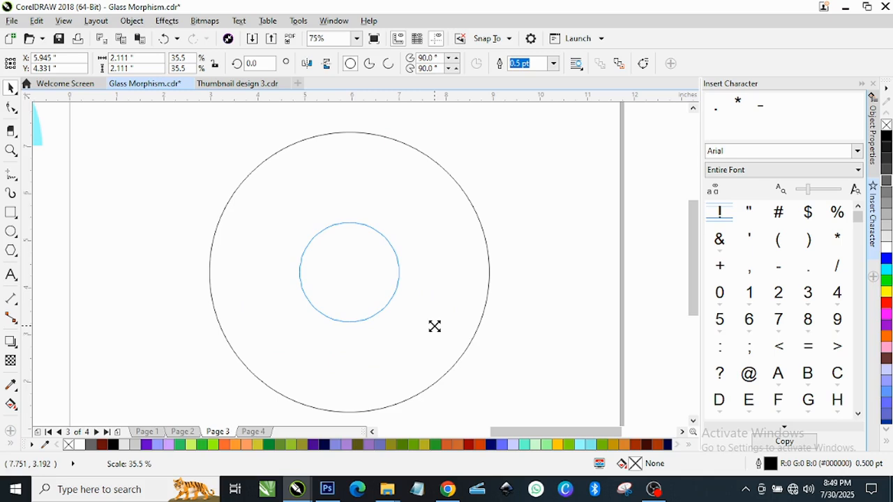
pyautogui.moveTo(434, 326); pyautogui.dragTo(433, 324)
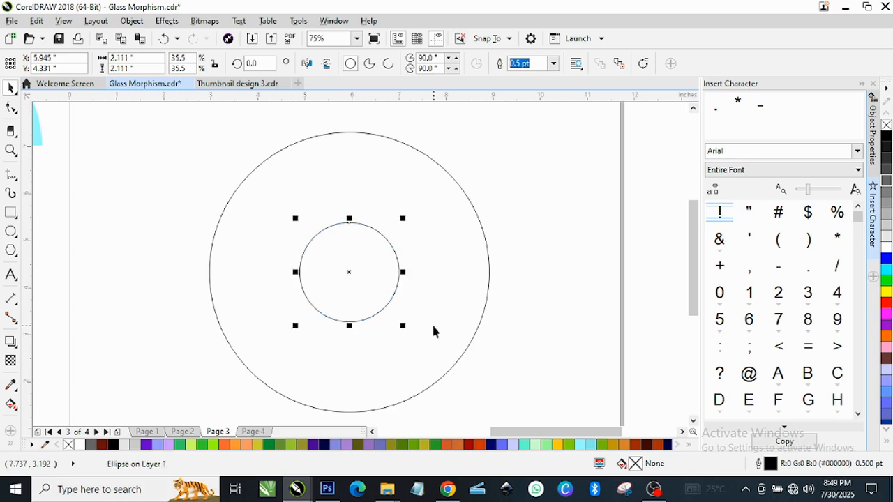
pyautogui.click(370, 279)
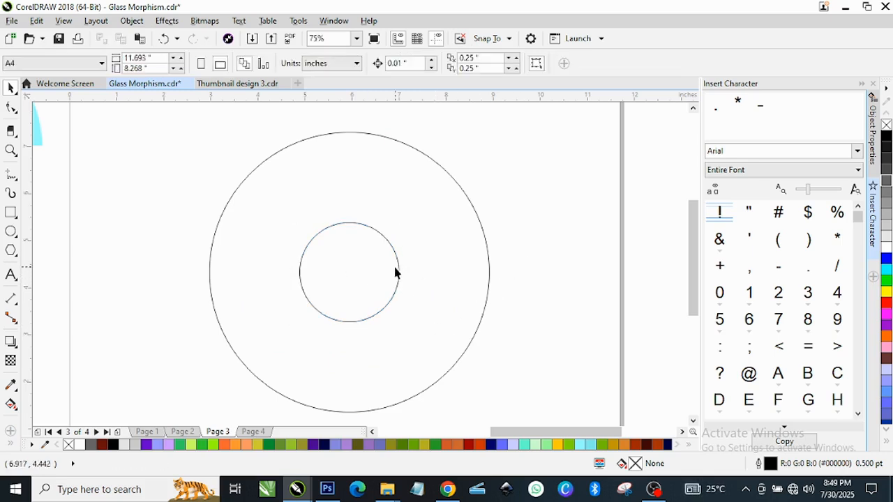
# Step: Draw a narrow vertical rectangle about 0.25 by 7.14 inches and place it beside the large circle, level with its centre
pyautogui.scroll(-2, 392, 270)
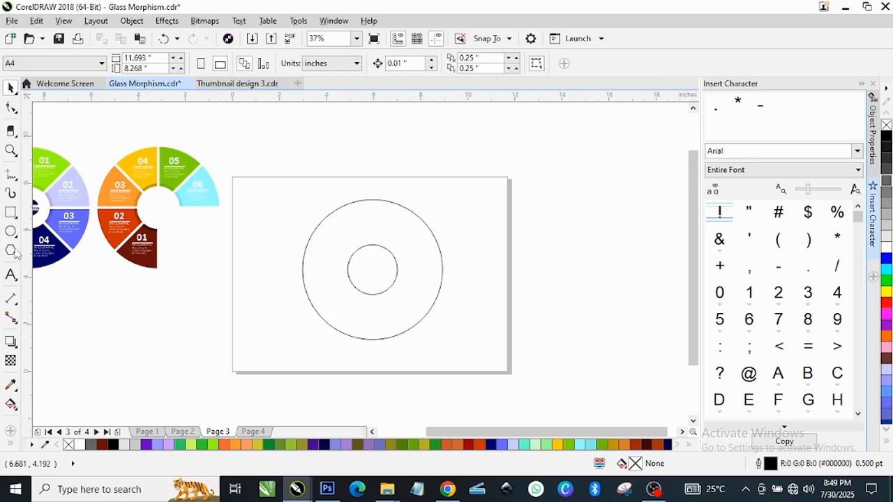
pyautogui.click(10, 213)
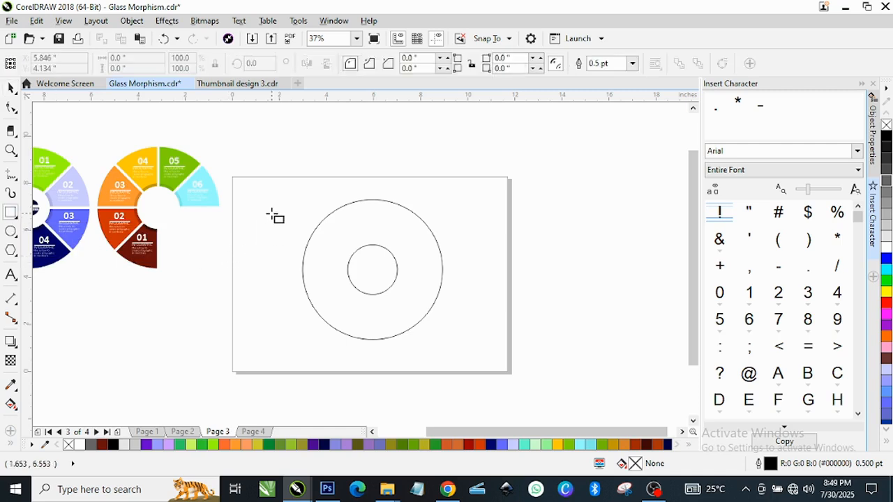
pyautogui.moveTo(272, 213); pyautogui.dragTo(276, 382)
pyautogui.press('space')
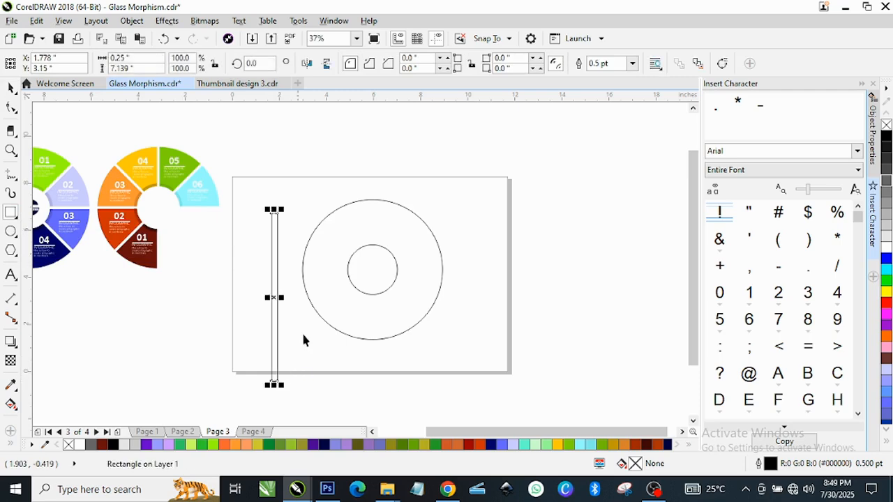
pyautogui.scroll(3, 296, 319)
pyautogui.scroll(-1, 296, 319)
pyautogui.scroll(-1, 247, 276)
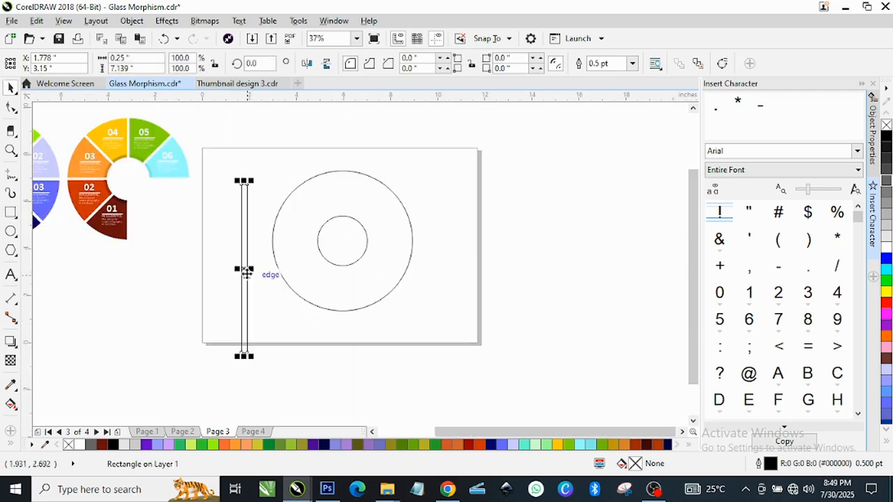
pyautogui.moveTo(243, 273); pyautogui.dragTo(250, 246)
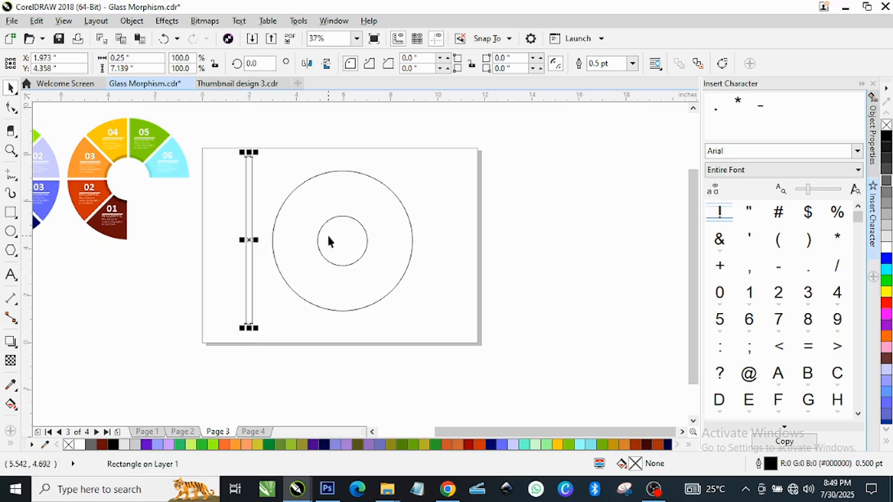
# Step: Combine the large circle and the small inner circle into a single ring object
pyautogui.click(340, 245)
pyautogui.scroll(3, 344, 242)
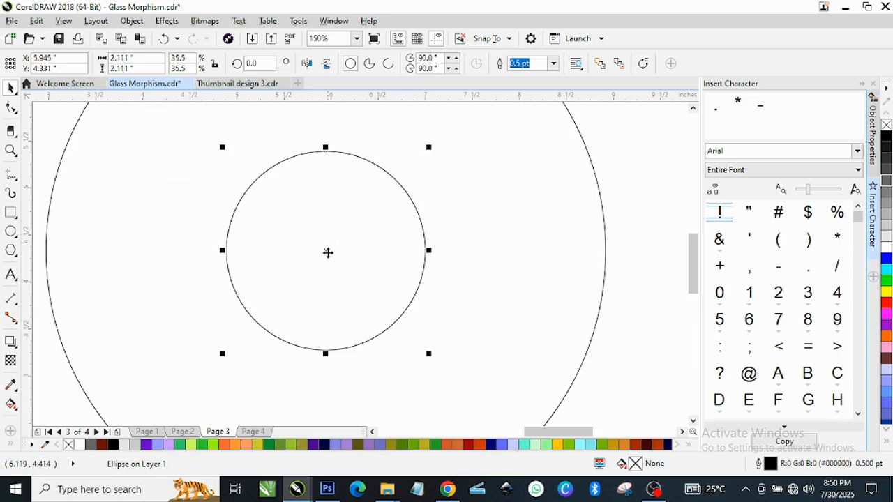
pyautogui.scroll(-1, 327, 252)
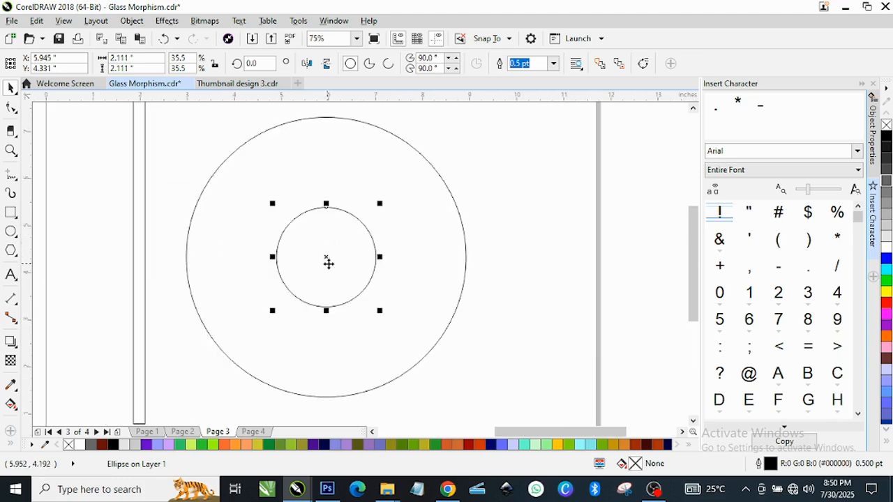
pyautogui.click(422, 224)
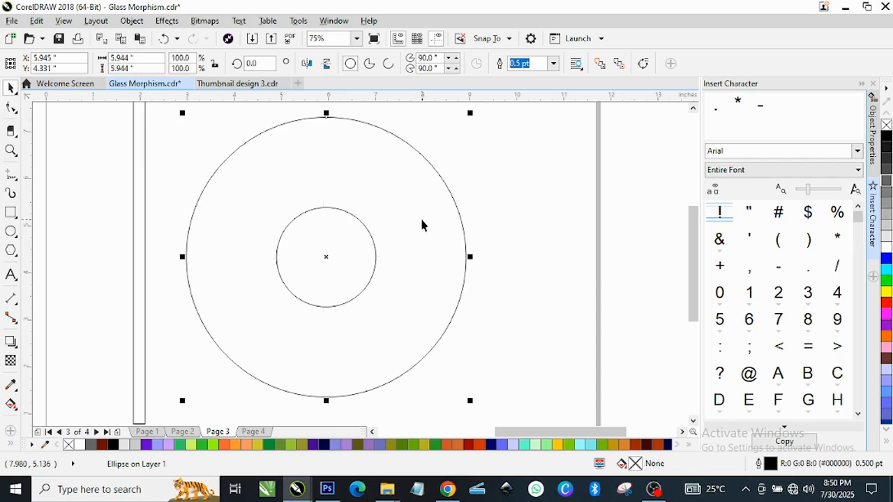
pyautogui.keyDown('shift'); pyautogui.click(347, 278); pyautogui.keyUp('shift')
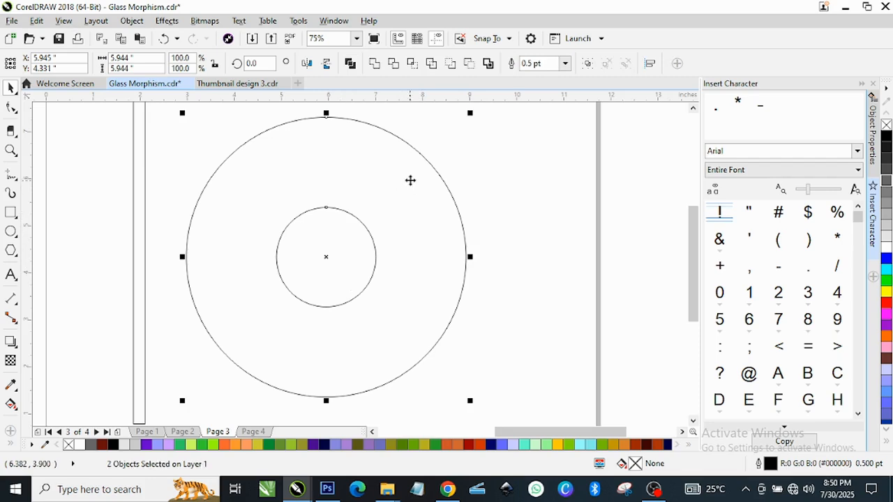
pyautogui.scroll(1, 439, 145)
pyautogui.scroll(-1, 371, 260)
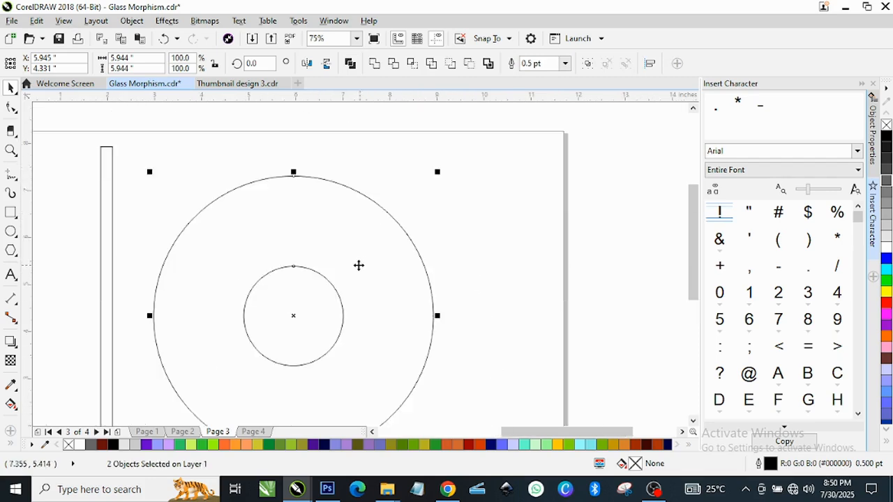
pyautogui.moveTo(358, 265); pyautogui.dragTo(472, 262)
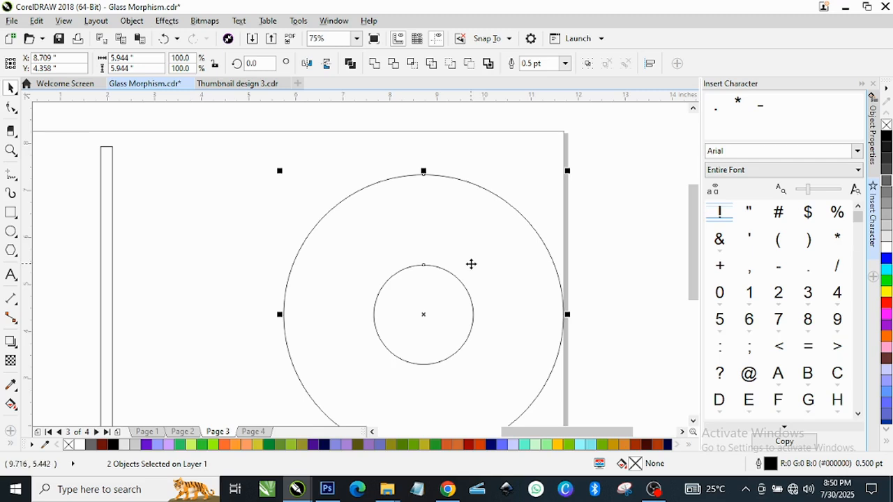
pyautogui.hotkey('ctrl', 'z')
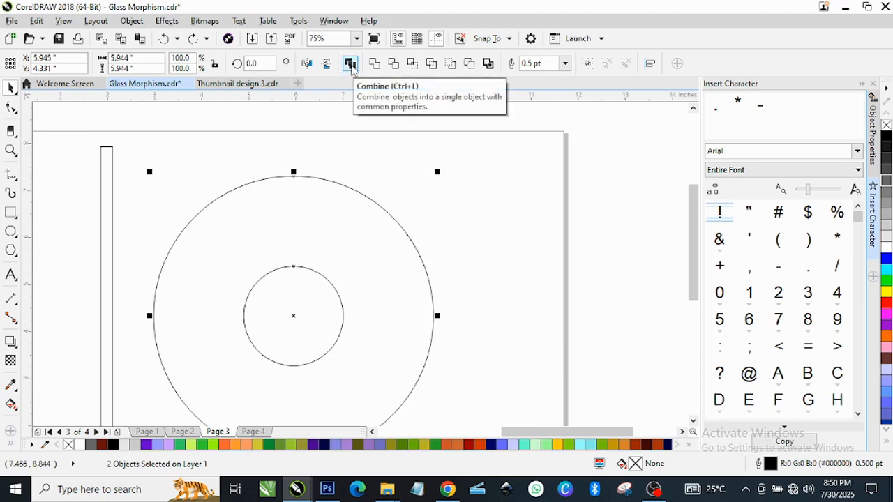
pyautogui.click(351, 65)
pyautogui.click(451, 236)
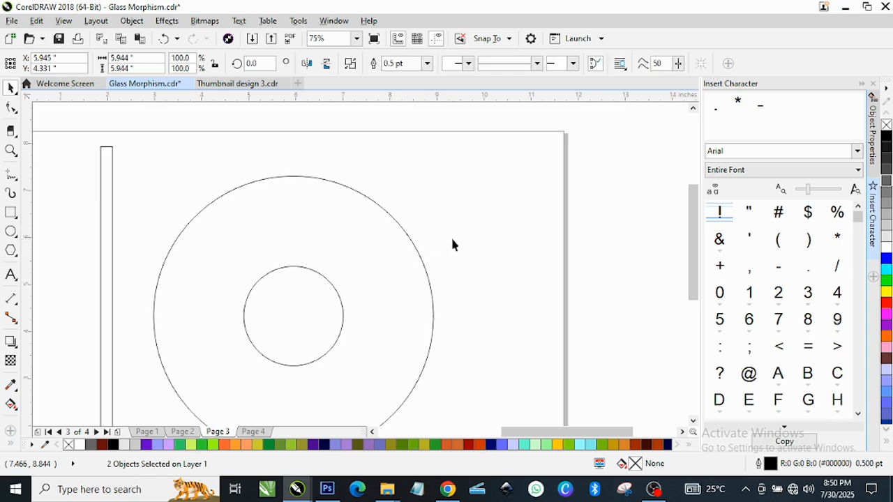
# Step: Move the combined ring slightly upward on the page
pyautogui.scroll(-2, 372, 238)
pyautogui.moveTo(374, 241)
pyautogui.mouseDown()
pyautogui.moveTo(431, 239)
pyautogui.moveTo(374, 232)
pyautogui.mouseUp()
pyautogui.scroll(1, 372, 240)
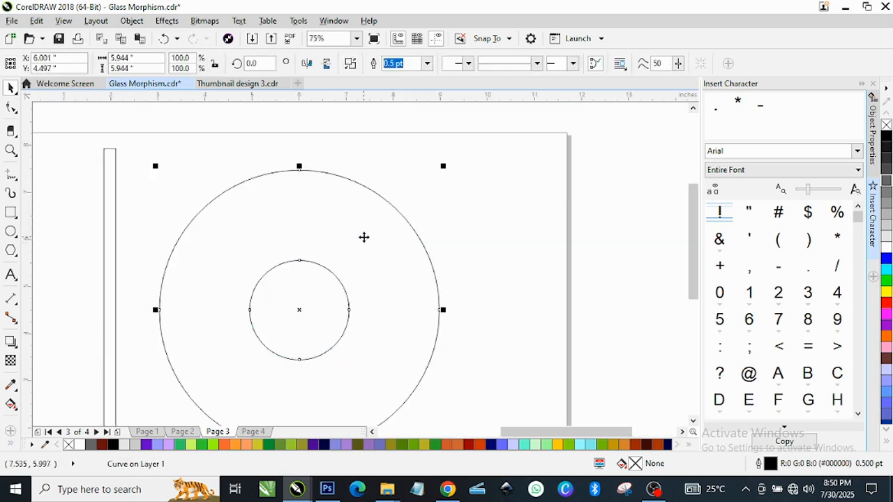
pyautogui.scroll(-1, 363, 237)
pyautogui.scroll(1, 295, 265)
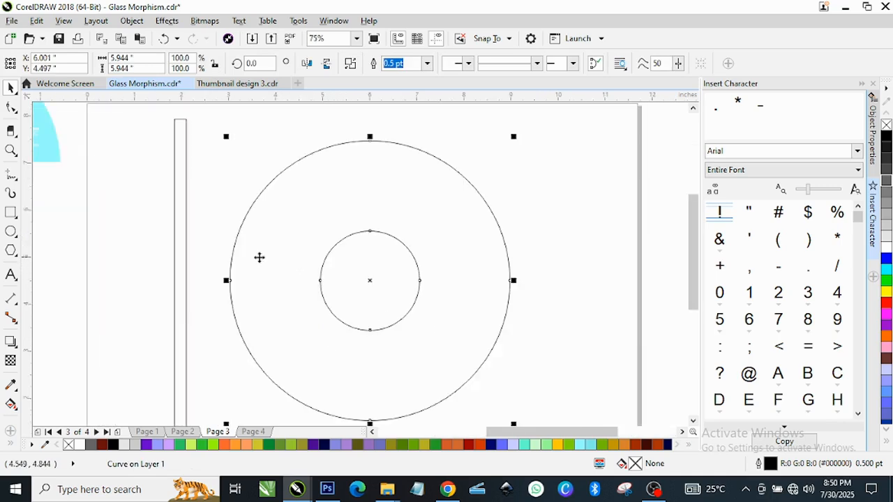
# Step: Narrow the vertical rectangle to about 0.17 inches wide and move it over the middle of the ring
pyautogui.click(181, 264)
pyautogui.scroll(2, 183, 282)
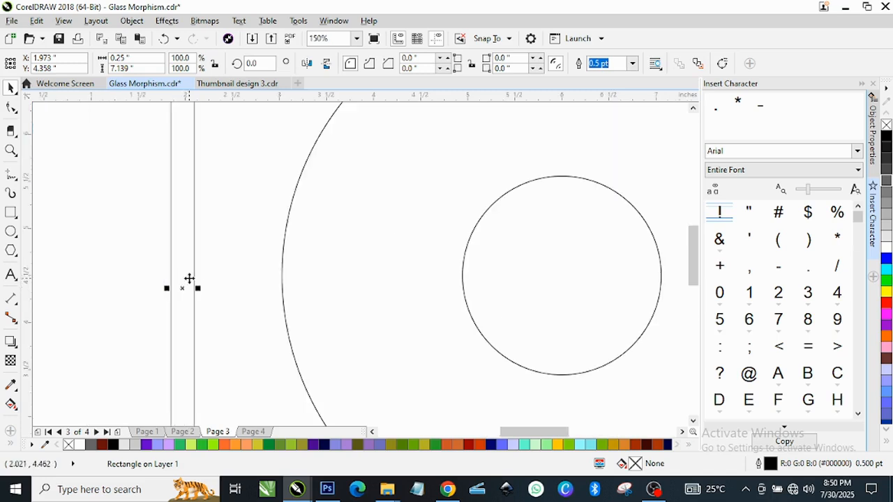
pyautogui.moveTo(217, 286); pyautogui.dragTo(290, 284)
pyautogui.scroll(-3, 198, 283)
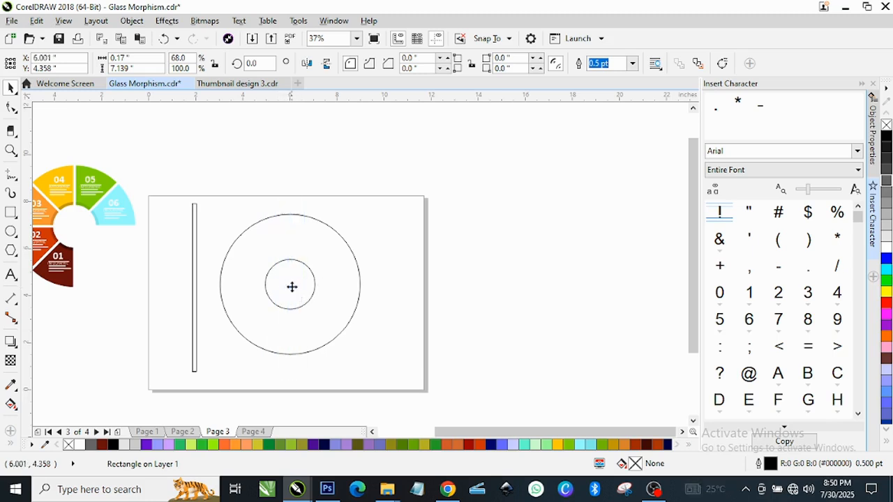
pyautogui.scroll(2, 296, 269)
pyautogui.scroll(-2, 286, 272)
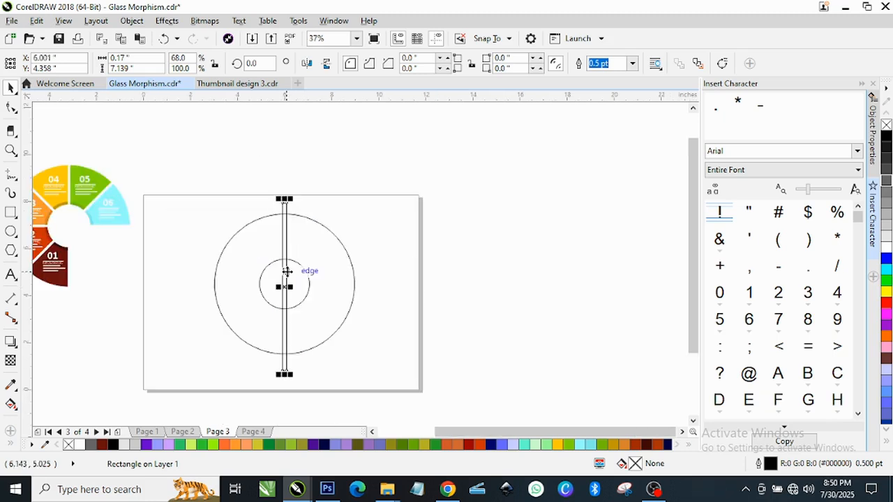
pyautogui.scroll(2, 286, 271)
pyautogui.scroll(-2, 325, 255)
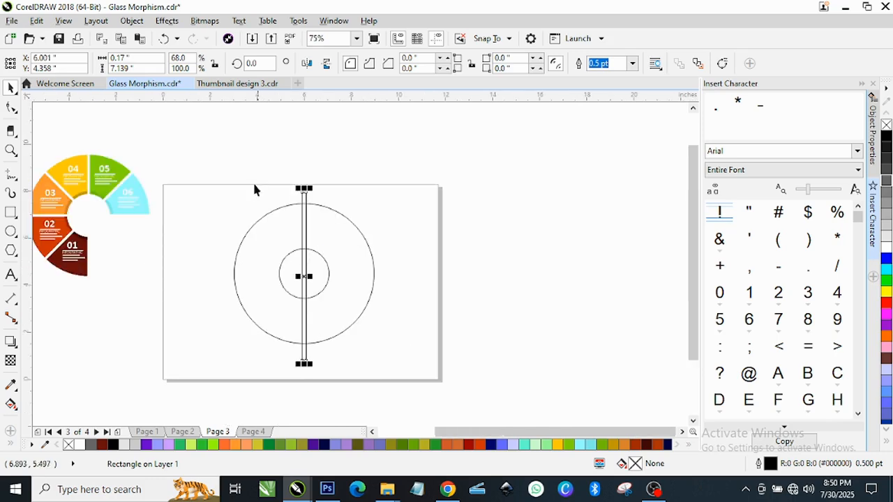
# Step: Select the ring and the rectangle together and centre both on the page
pyautogui.moveTo(202, 146); pyautogui.dragTo(423, 393)
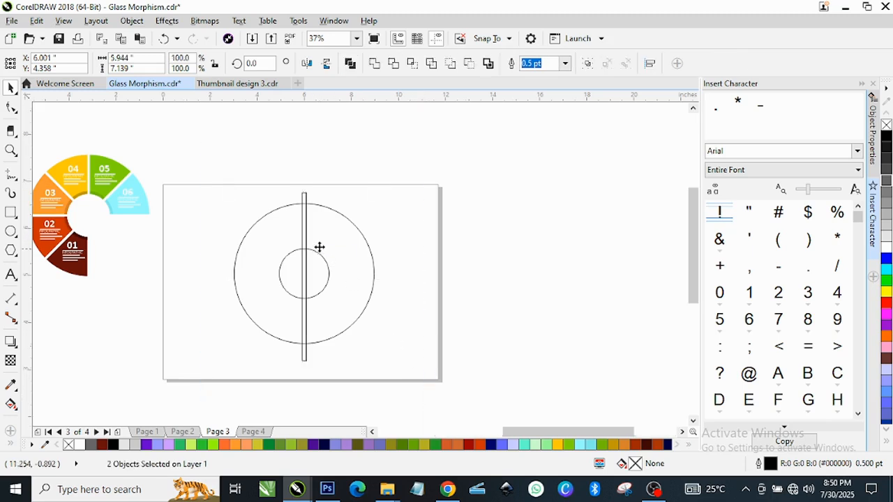
pyautogui.scroll(2, 319, 247)
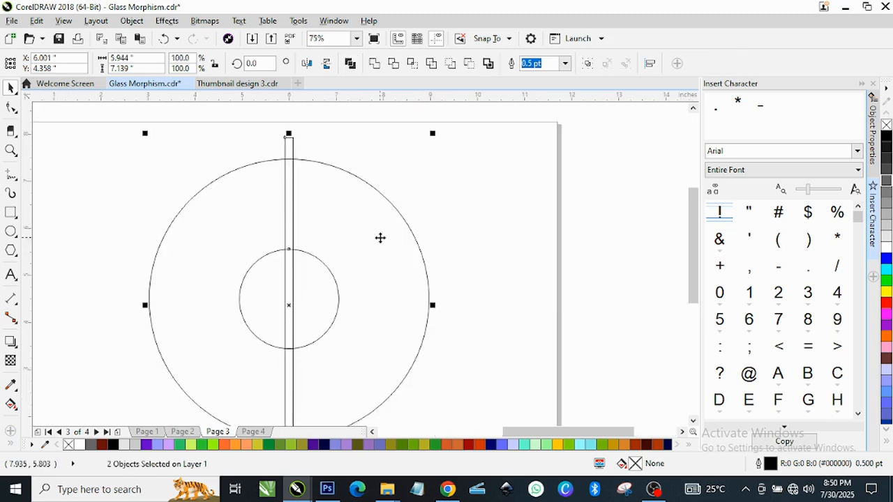
pyautogui.press('p')
pyautogui.scroll(-2, 378, 236)
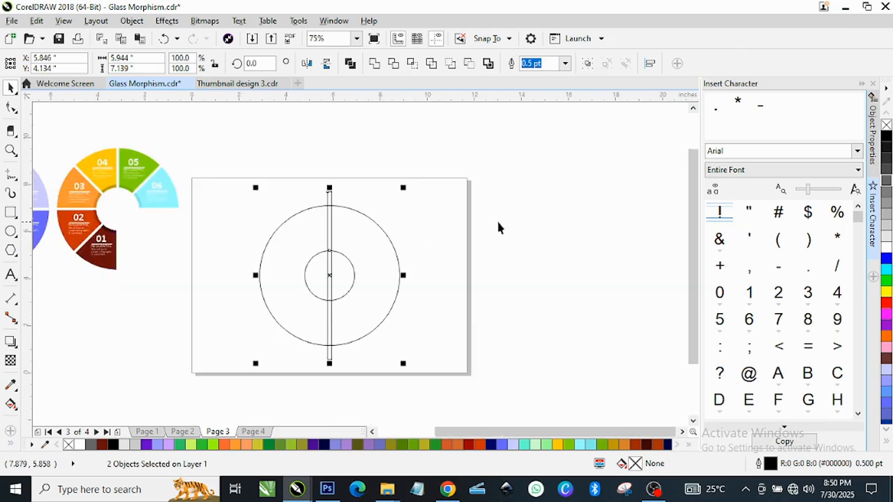
pyautogui.click(330, 283)
pyautogui.scroll(2, 325, 279)
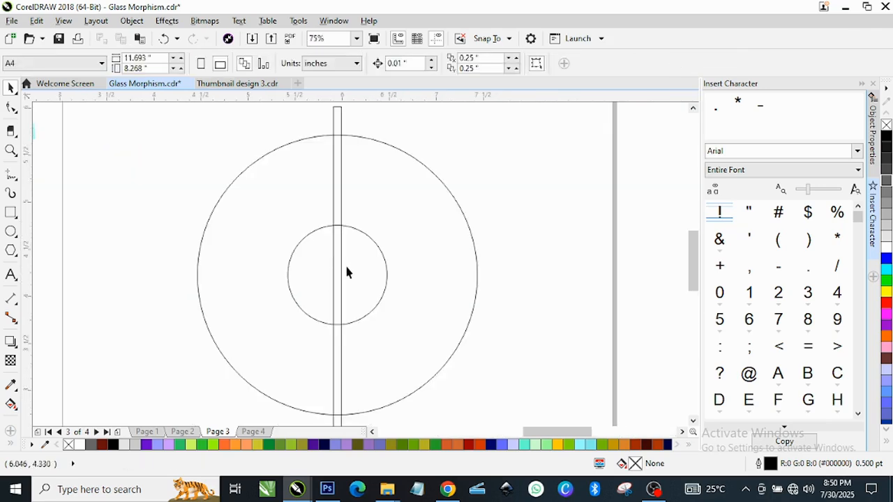
pyautogui.scroll(2, 345, 263)
pyautogui.scroll(-2, 332, 226)
pyautogui.scroll(-2, 331, 228)
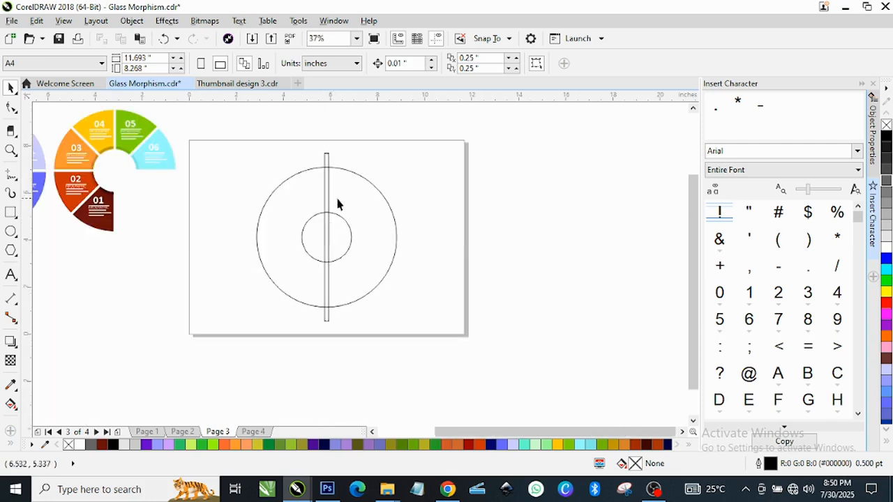
pyautogui.scroll(2, 327, 204)
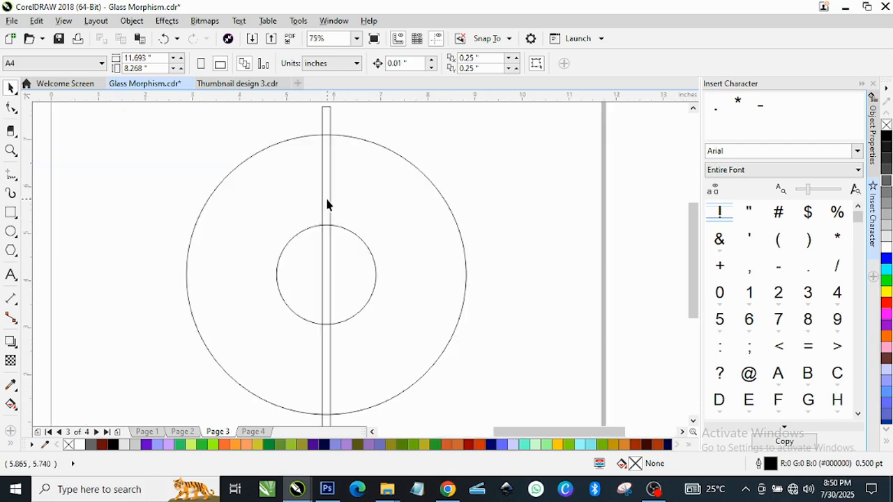
# Step: Make a copy of the narrow vertical rectangle rotated 45° clockwise about its centre, at 315°
pyautogui.click(327, 205)
pyautogui.scroll(-2, 327, 192)
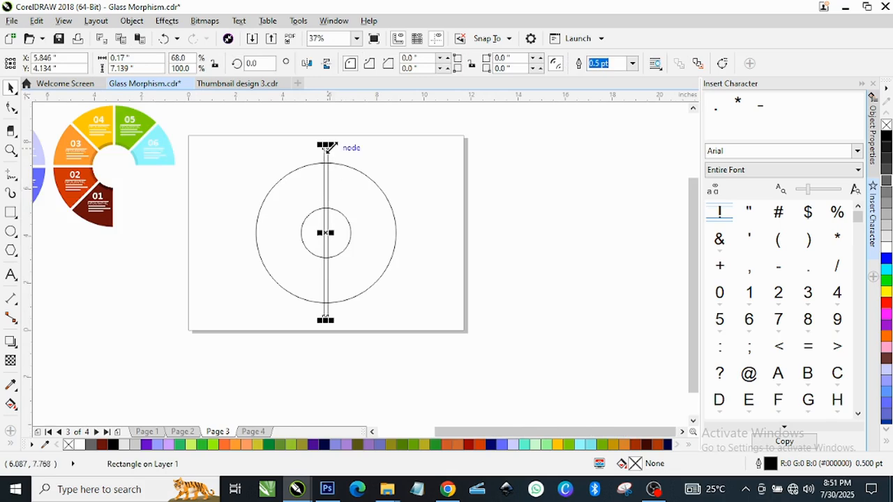
pyautogui.click(326, 234)
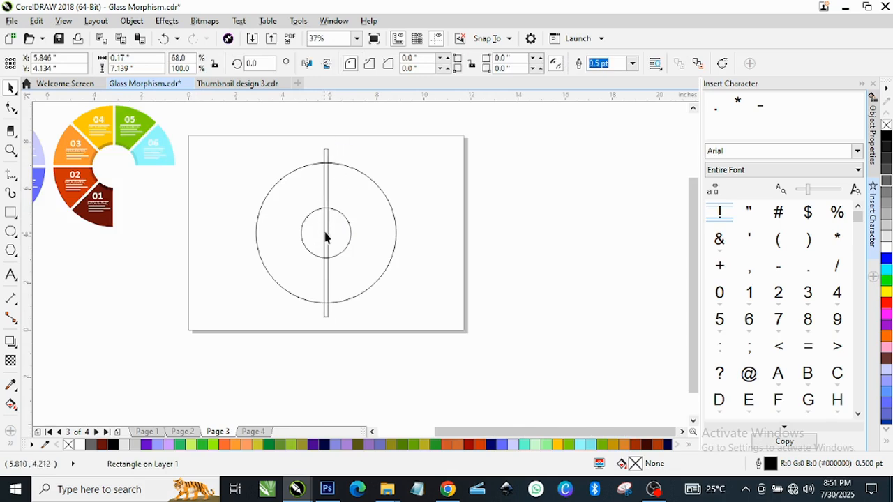
pyautogui.scroll(2, 330, 135)
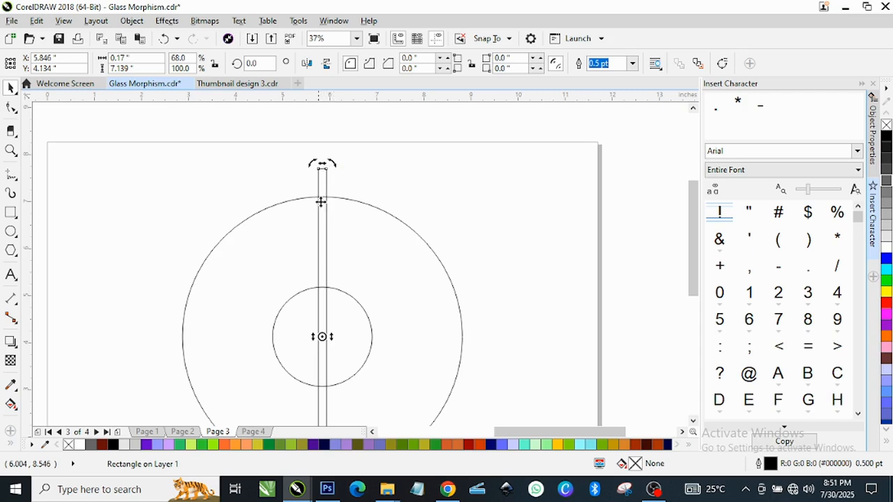
pyautogui.click(428, 201)
pyautogui.click(325, 273)
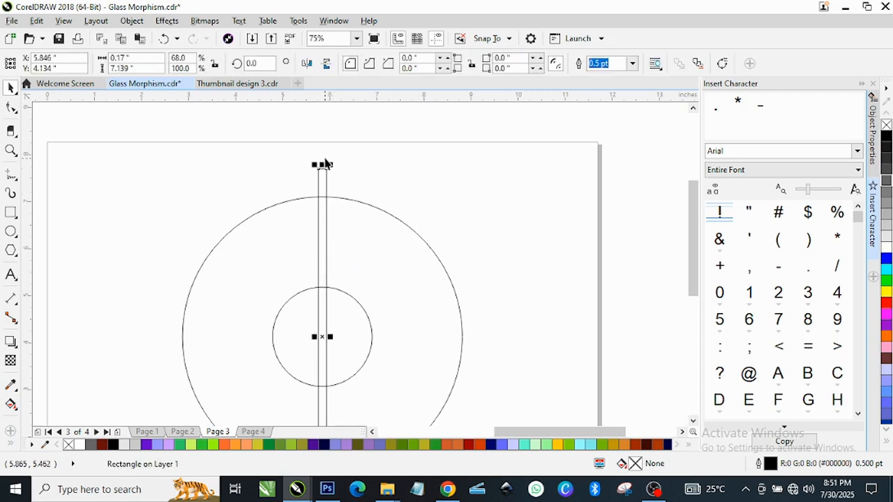
pyautogui.scroll(2, 325, 164)
pyautogui.scroll(2, 325, 197)
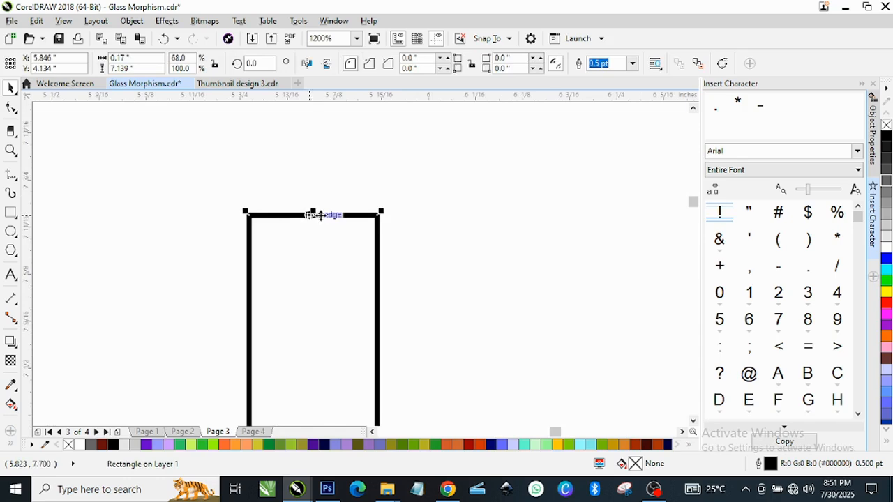
pyautogui.scroll(-2, 295, 194)
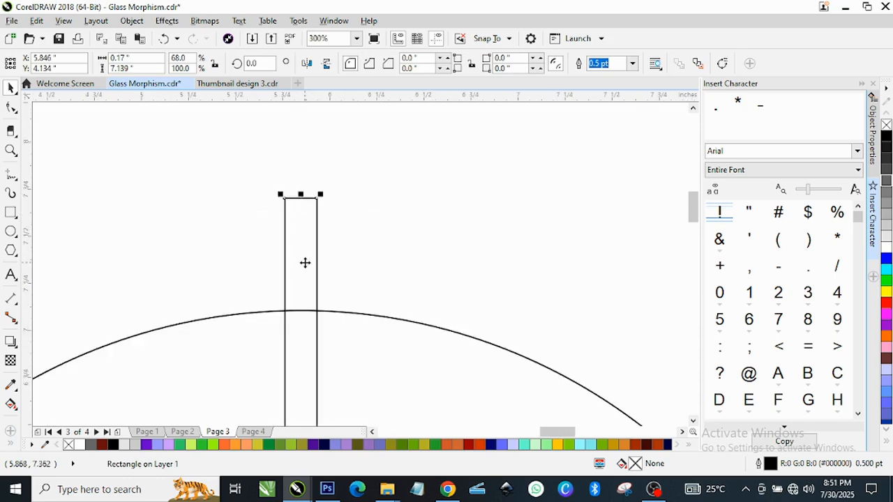
pyautogui.scroll(2, 321, 193)
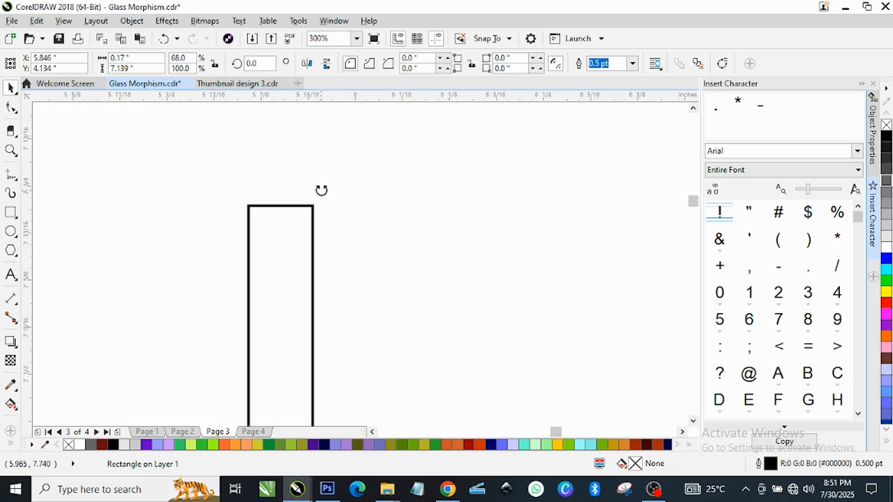
pyautogui.scroll(-2, 317, 216)
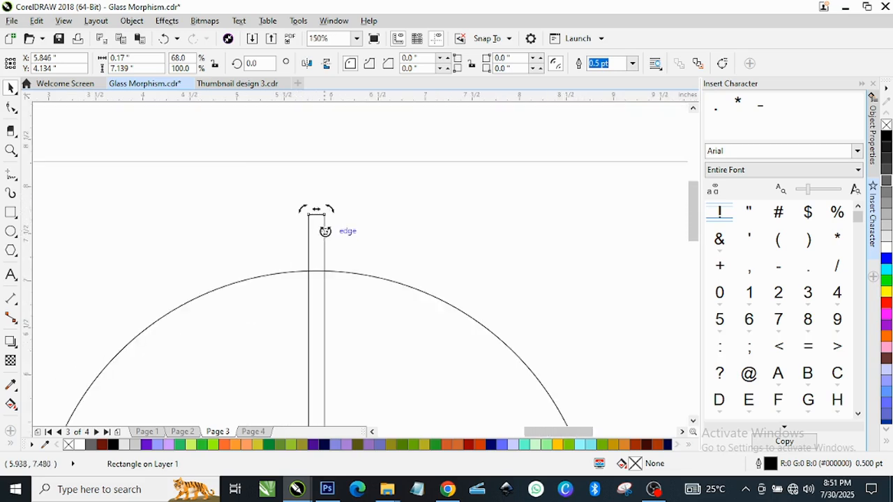
pyautogui.scroll(-2, 324, 230)
pyautogui.moveTo(330, 219); pyautogui.dragTo(386, 249)
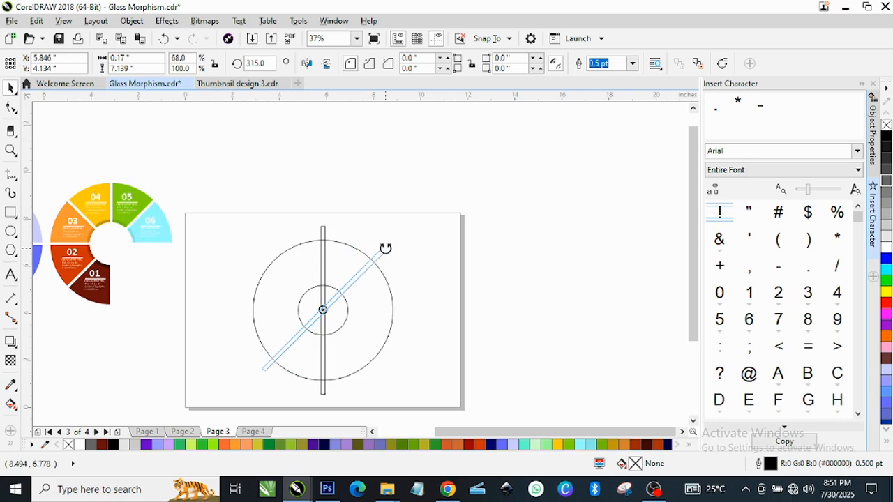
pyautogui.moveTo(386, 249); pyautogui.dragTo(386, 247)
pyautogui.scroll(2, 383, 282)
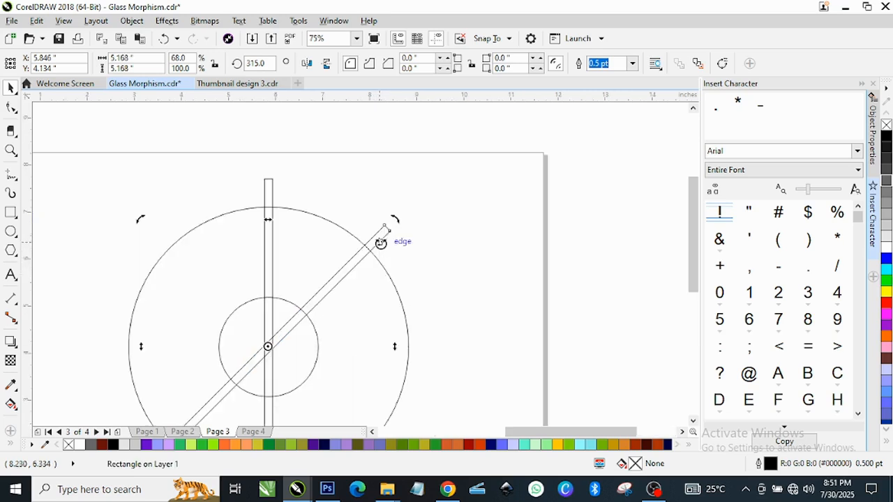
pyautogui.scroll(-2, 393, 251)
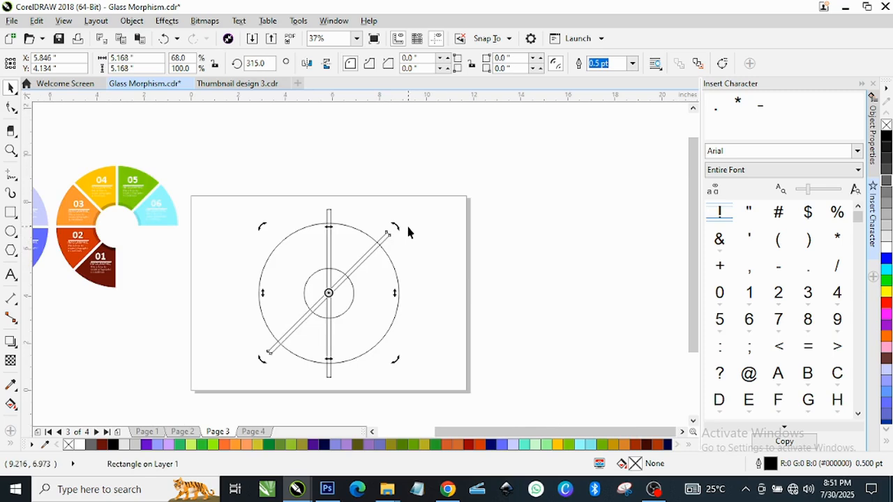
# Step: Repeat the rotated duplication twice to add bars at 270° and 225° around the ring's centre
pyautogui.hotkey('ctrl', 'r')
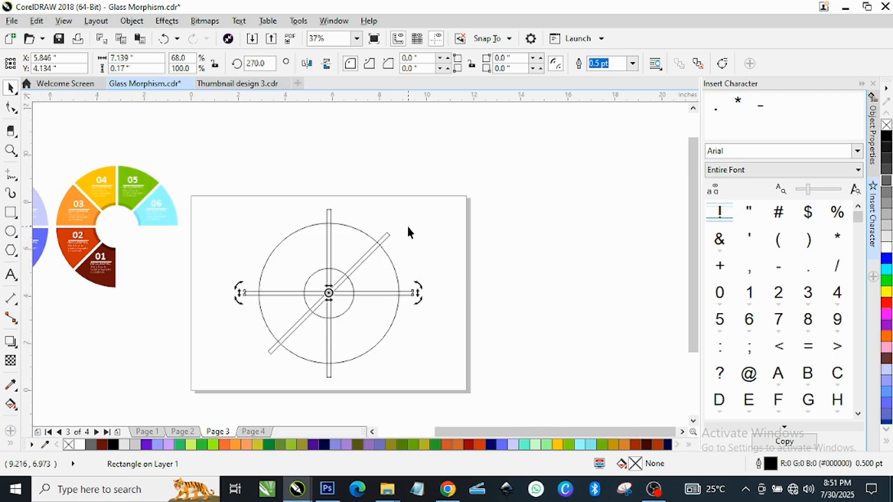
pyautogui.hotkey('ctrl', 'r')
pyautogui.scroll(2, 328, 311)
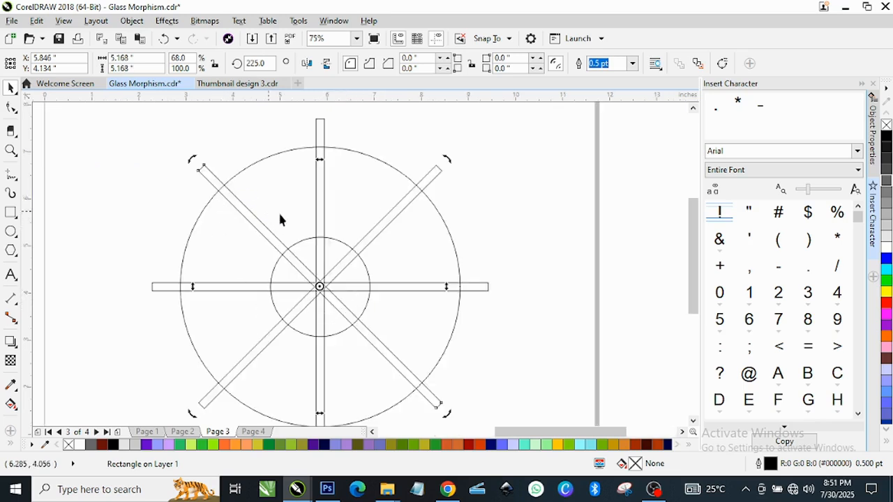
pyautogui.scroll(-2, 325, 202)
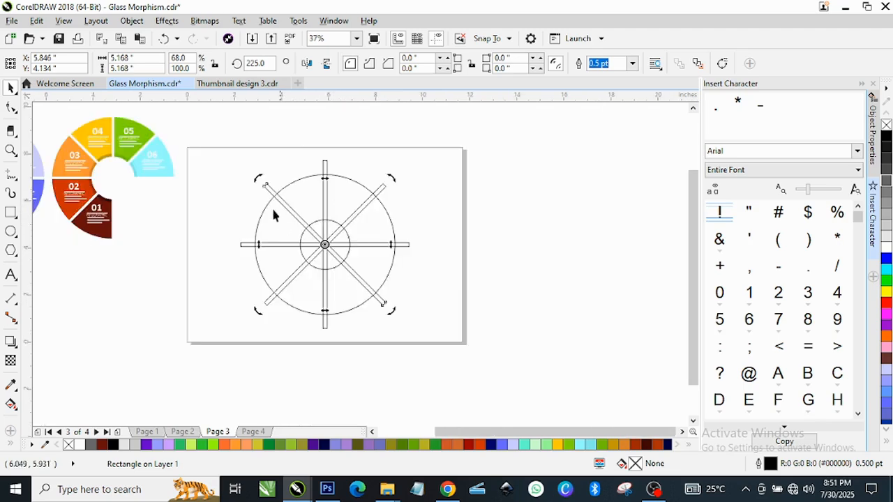
# Step: Select the ring with all four bars and cut the bars out of it using Back Minus Front
pyautogui.moveTo(217, 127); pyautogui.dragTo(451, 367)
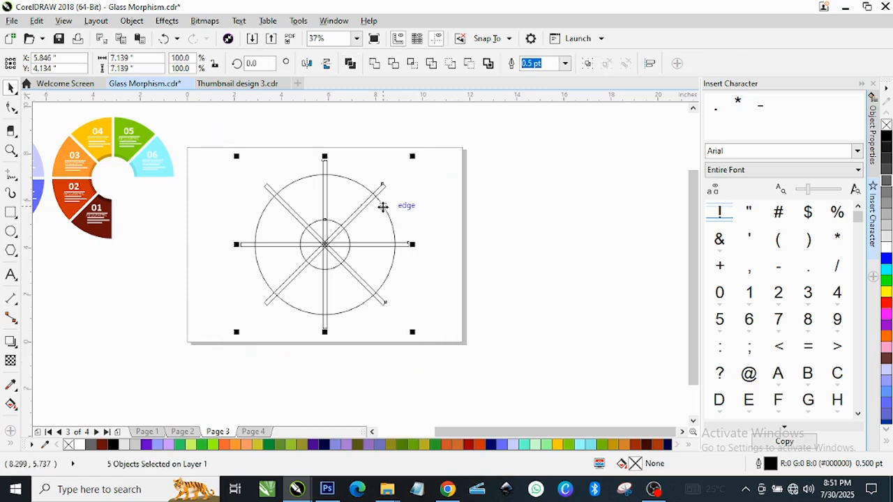
pyautogui.scroll(2, 330, 225)
pyautogui.scroll(-1, 340, 224)
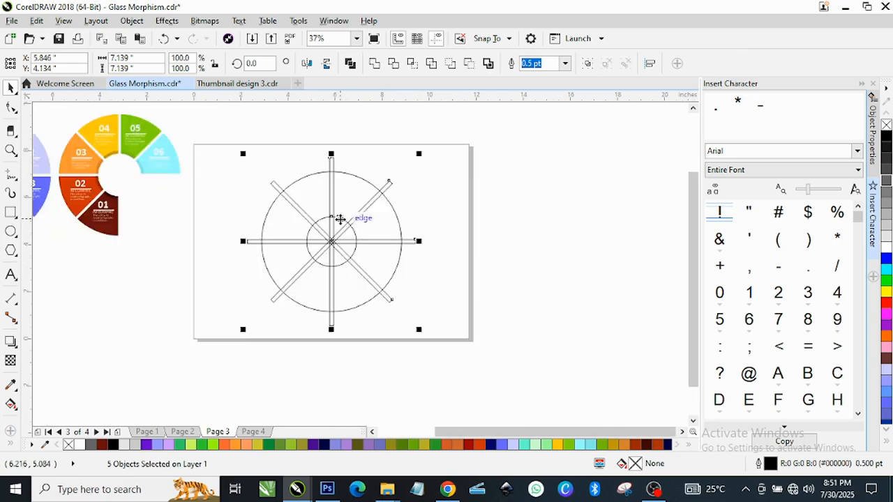
pyautogui.scroll(3, 363, 215)
pyautogui.scroll(-2, 295, 205)
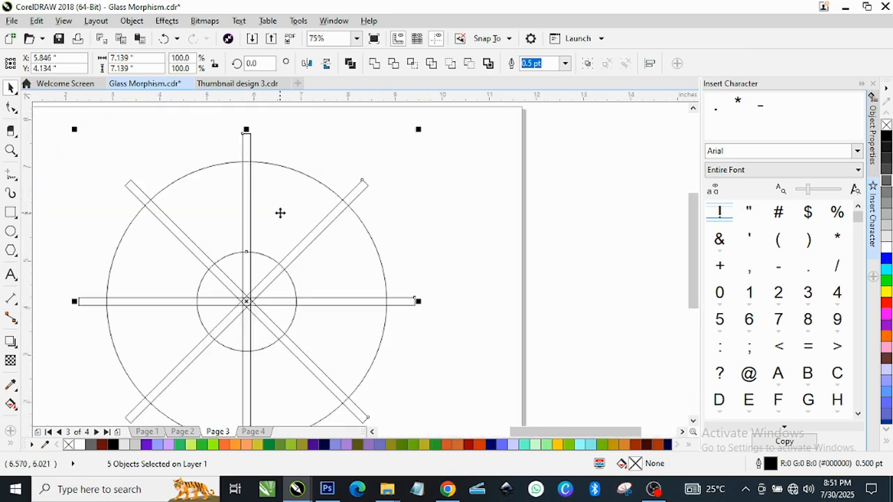
pyautogui.click(469, 64)
pyautogui.scroll(-2, 319, 212)
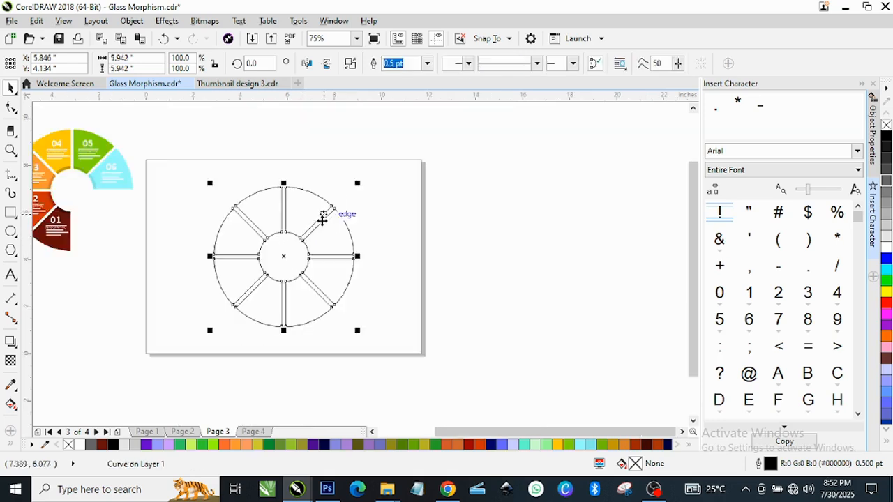
pyautogui.scroll(2, 285, 255)
pyautogui.scroll(2, 302, 248)
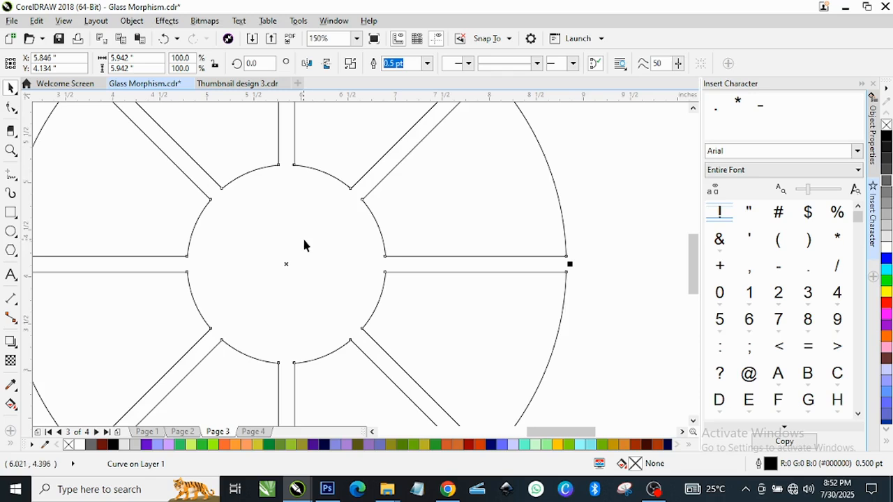
pyautogui.scroll(-2, 305, 241)
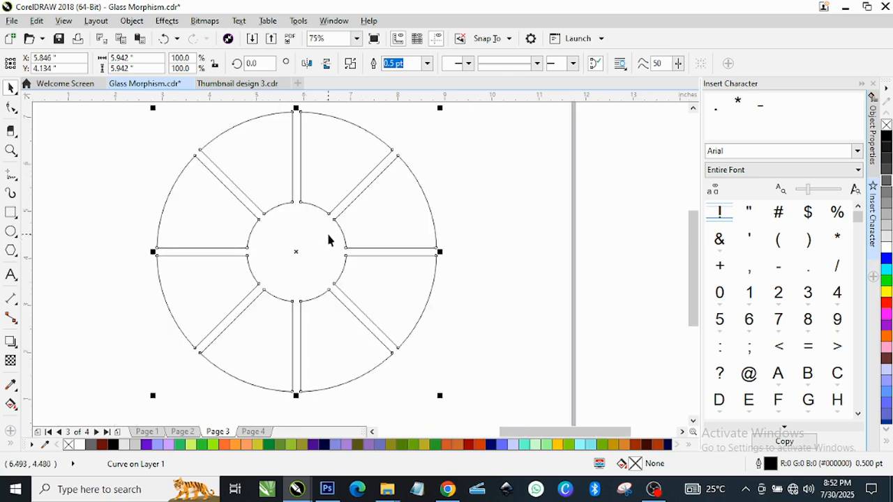
pyautogui.scroll(2, 332, 239)
pyautogui.scroll(-2, 314, 230)
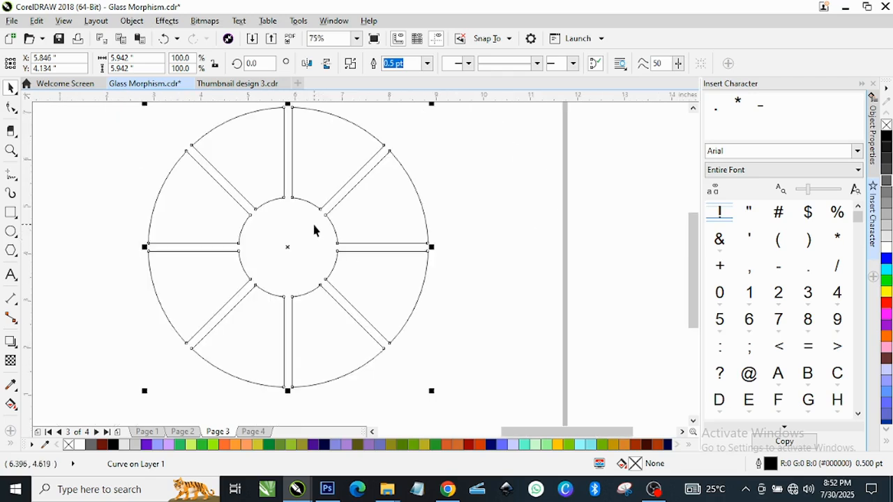
pyautogui.click(375, 218)
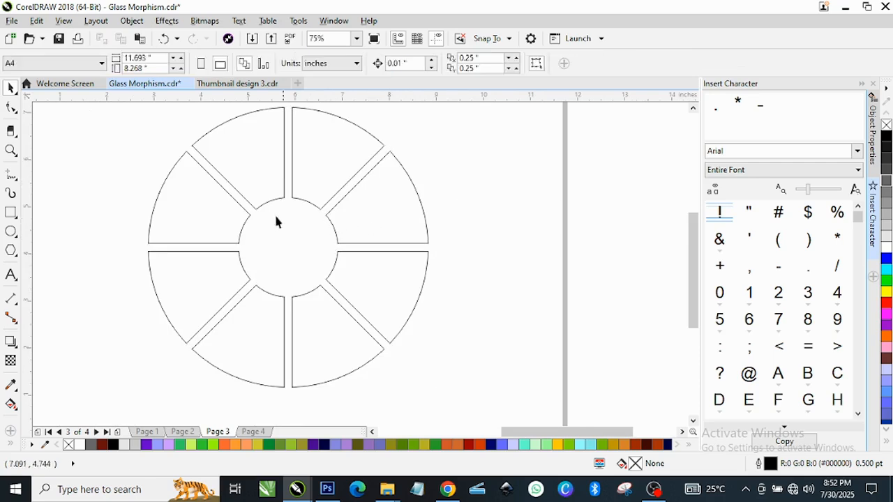
# Step: Draw a circle about 2.18 inches in diameter and centre it over the hole of the segmented ring
pyautogui.click(12, 232)
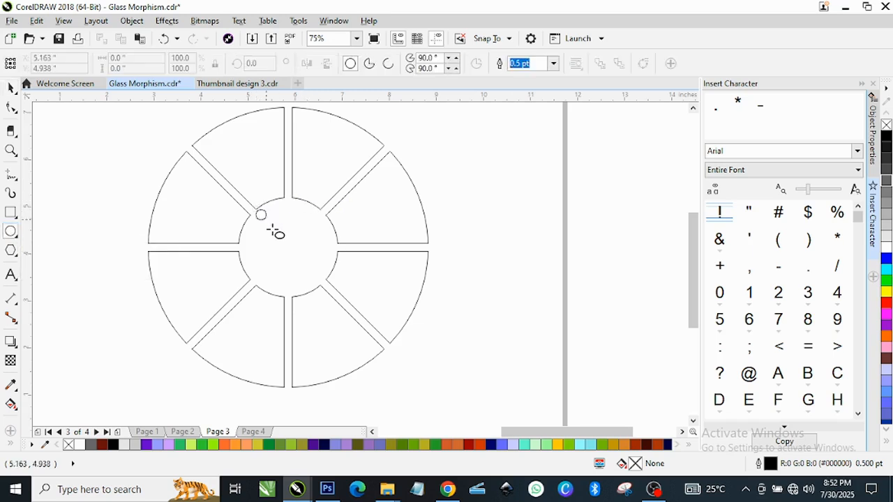
pyautogui.moveTo(257, 210); pyautogui.dragTo(312, 311)
pyautogui.press('space')
pyautogui.scroll(3, 305, 254)
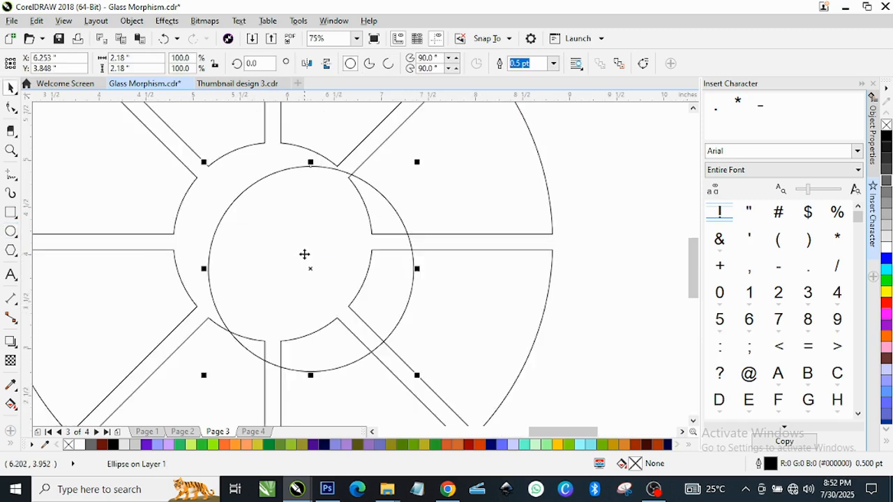
pyautogui.moveTo(307, 267); pyautogui.dragTo(269, 242)
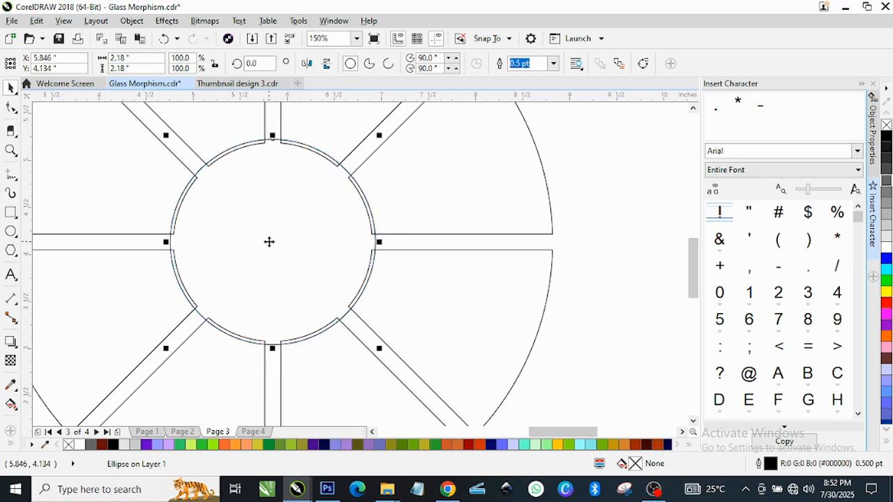
# Step: Enlarge the central circle about its centre to about 2.377 inches, overlapping the segments' inner edges
pyautogui.moveTo(379, 135); pyautogui.dragTo(389, 123)
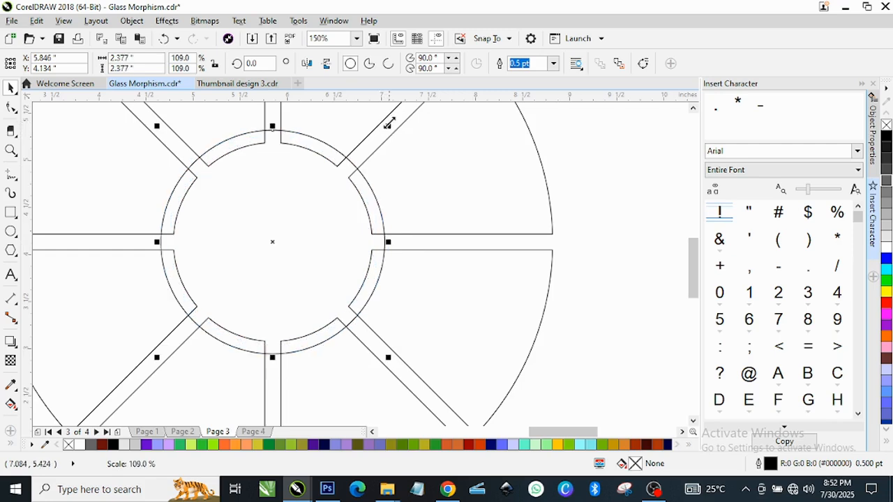
pyautogui.scroll(-2, 328, 199)
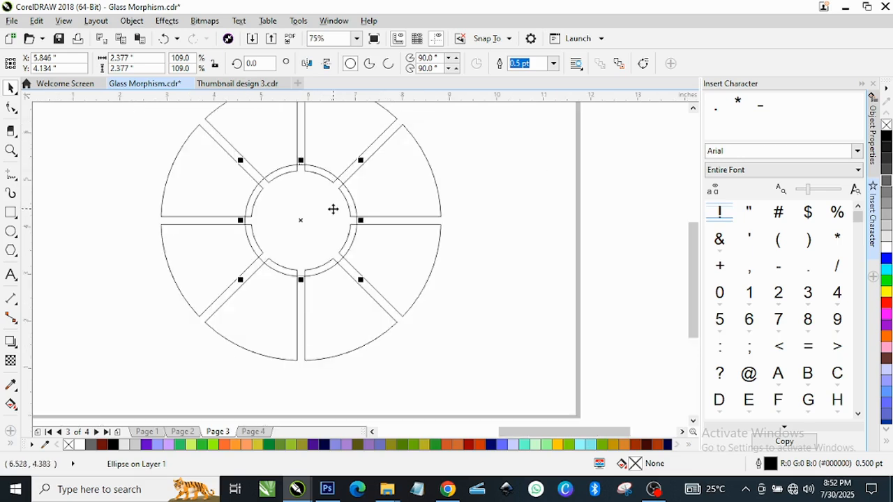
pyautogui.scroll(-2, 333, 209)
pyautogui.scroll(2, 314, 182)
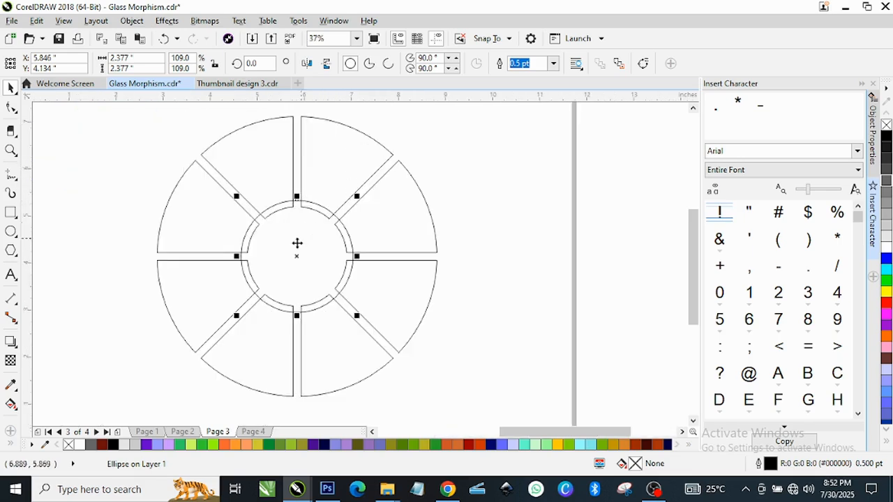
# Step: Select the central circle together with the segmented ring and intersect them to create the inner arc pieces
pyautogui.click(343, 151)
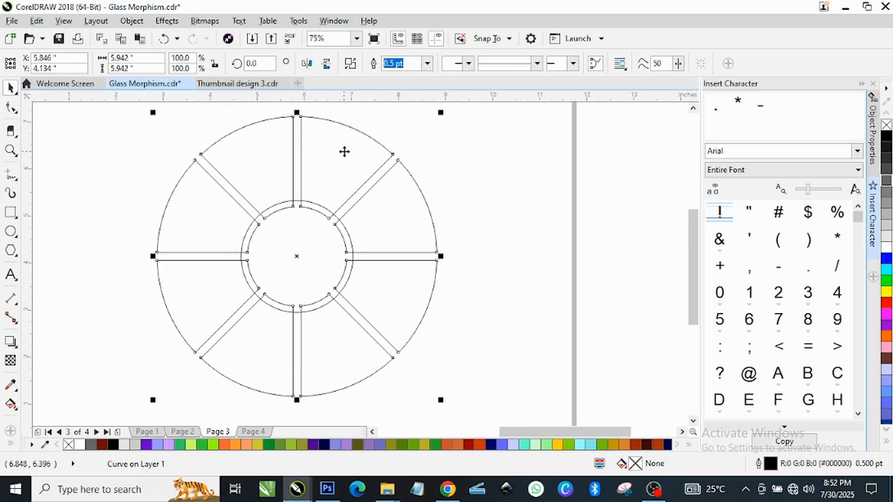
pyautogui.press('Delete')
pyautogui.click(323, 238)
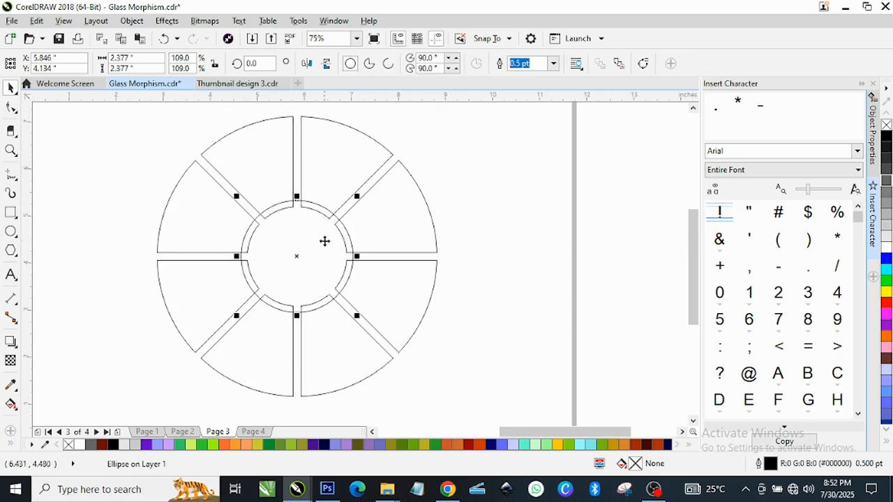
pyautogui.keyDown('shift'); pyautogui.click(338, 145); pyautogui.keyUp('shift')
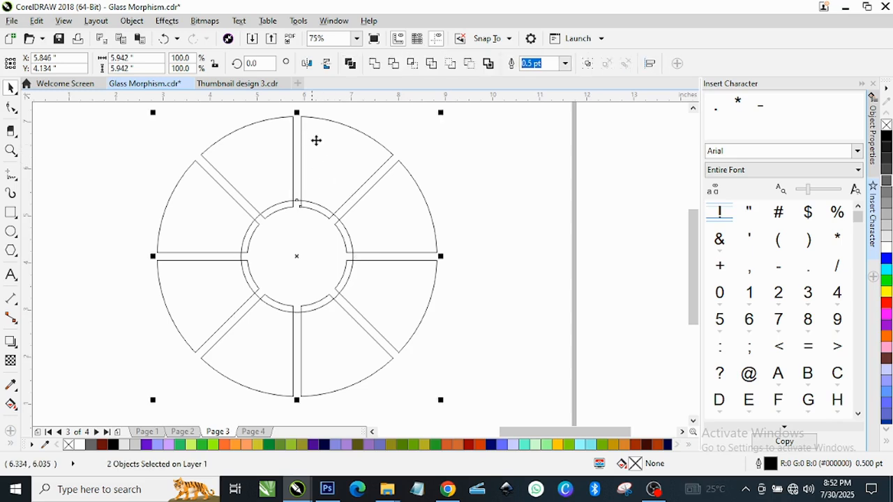
pyautogui.scroll(2, 336, 142)
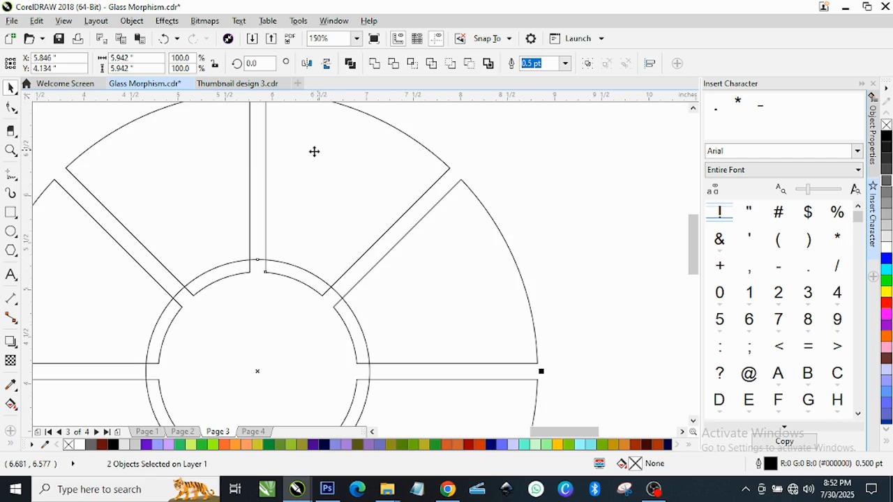
pyautogui.click(413, 64)
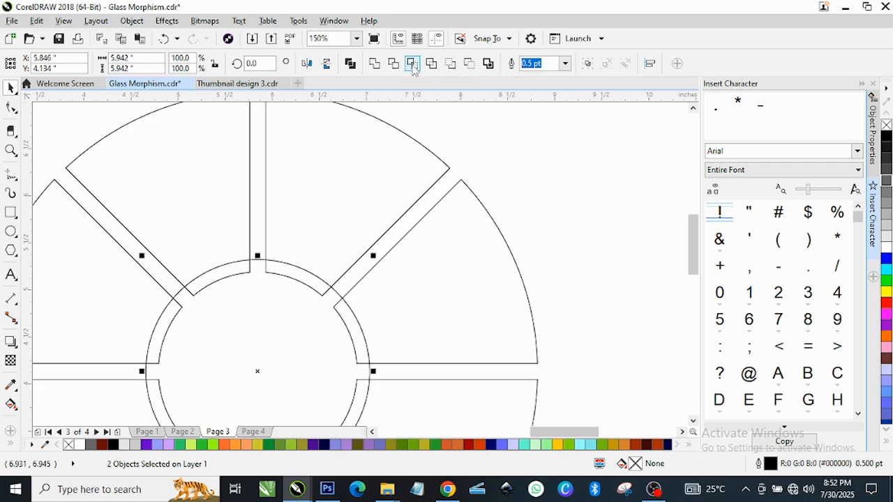
pyautogui.scroll(-2, 344, 183)
pyautogui.scroll(3, 322, 217)
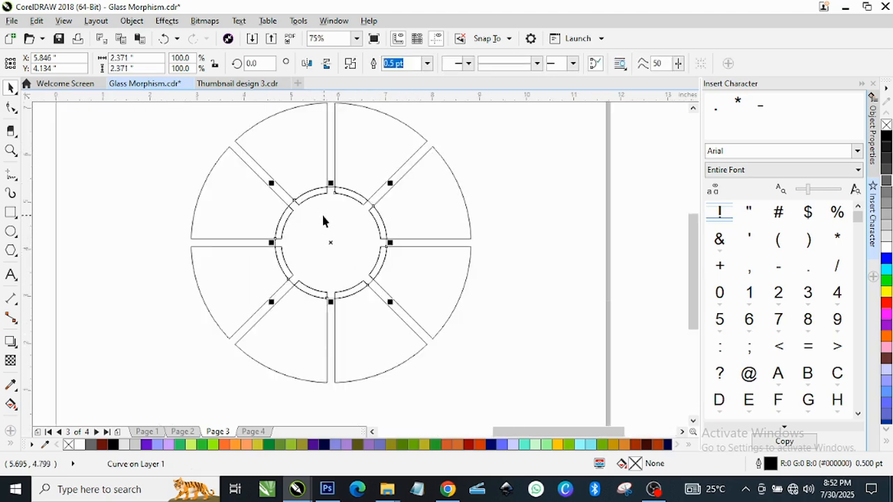
pyautogui.click(635, 187)
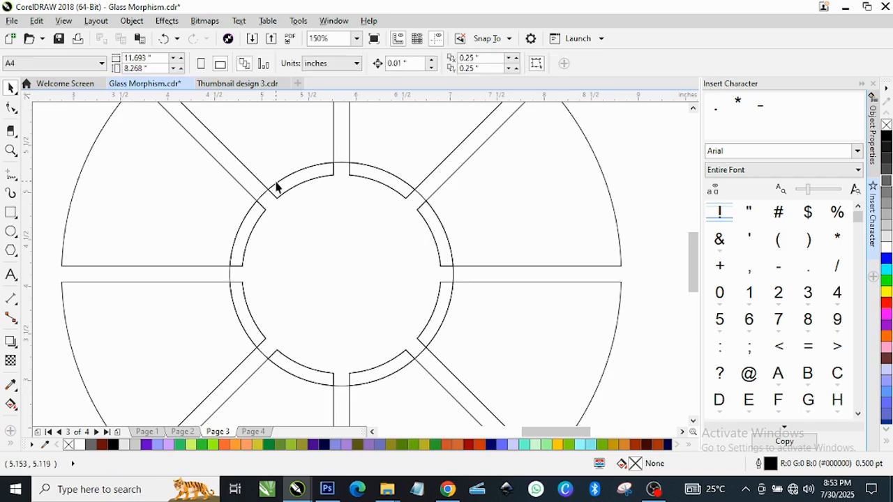
# Step: Move the central circle clear of the segmented ring and delete it
pyautogui.scroll(4, 276, 187)
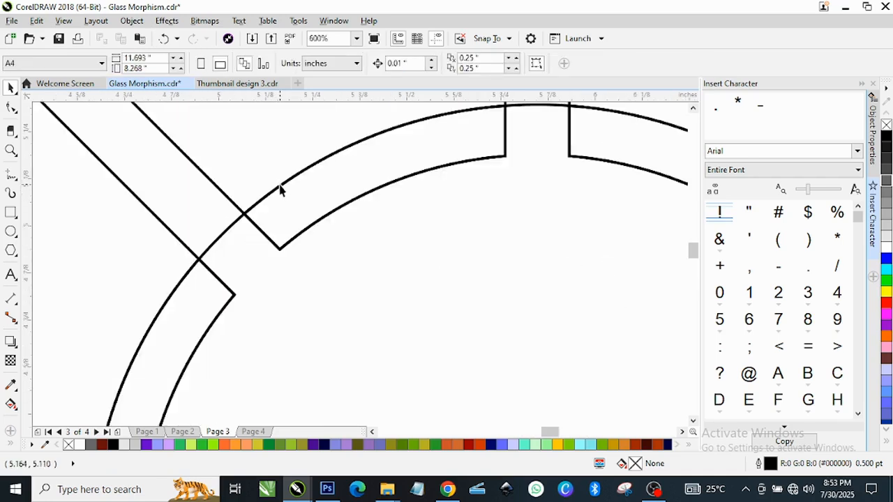
pyautogui.click(283, 185)
pyautogui.scroll(-2, 283, 184)
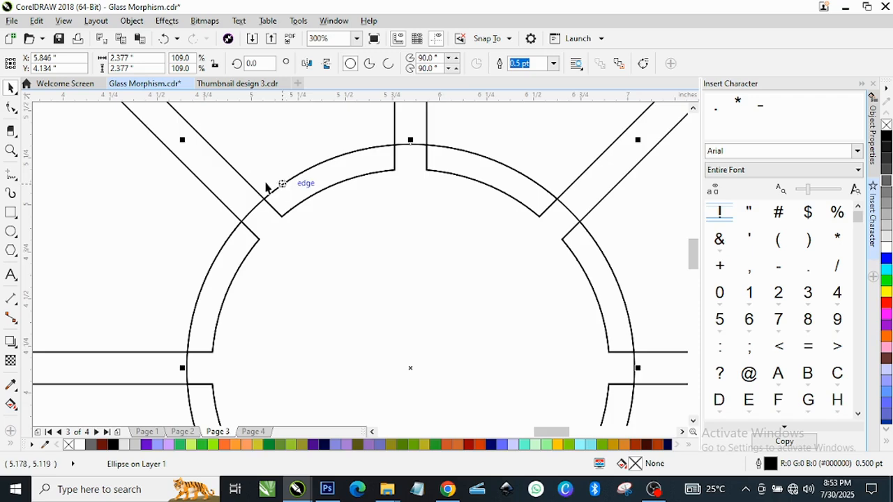
pyautogui.click(283, 184)
pyautogui.moveTo(282, 184); pyautogui.dragTo(164, 153)
pyautogui.scroll(-2, 289, 199)
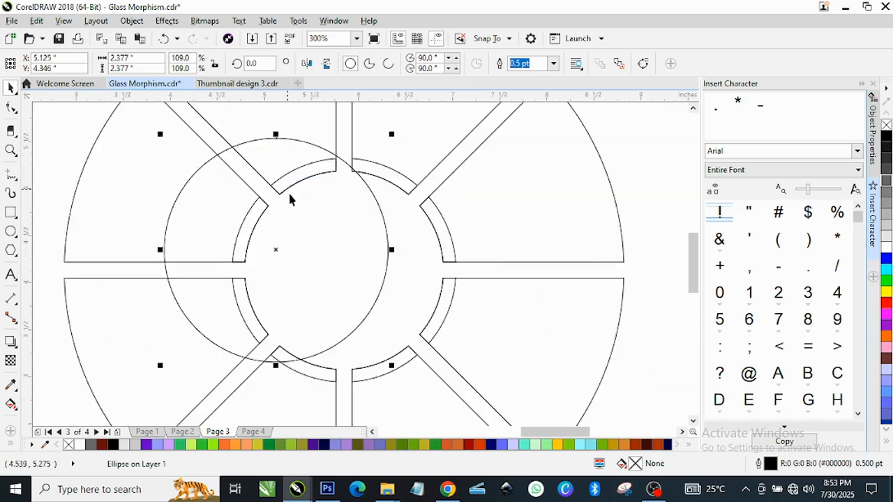
pyautogui.scroll(-2, 251, 205)
pyautogui.scroll(-1, 243, 211)
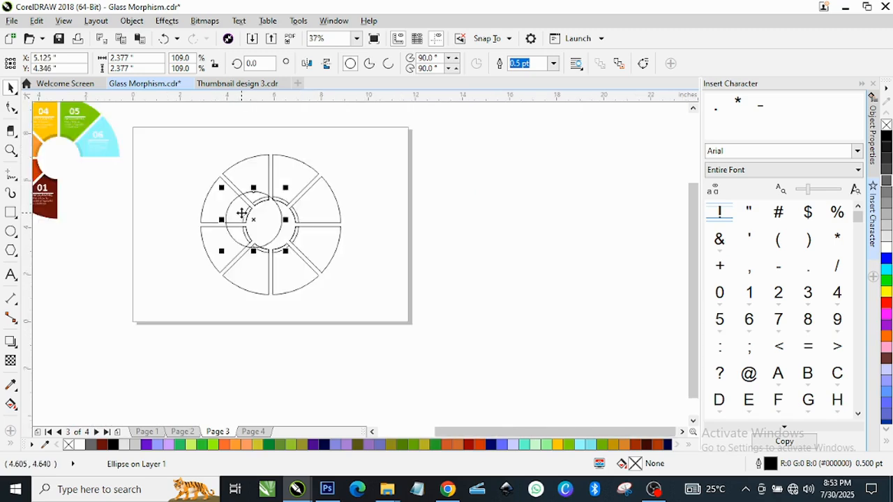
pyautogui.scroll(1, 251, 212)
pyautogui.moveTo(262, 215); pyautogui.dragTo(92, 189)
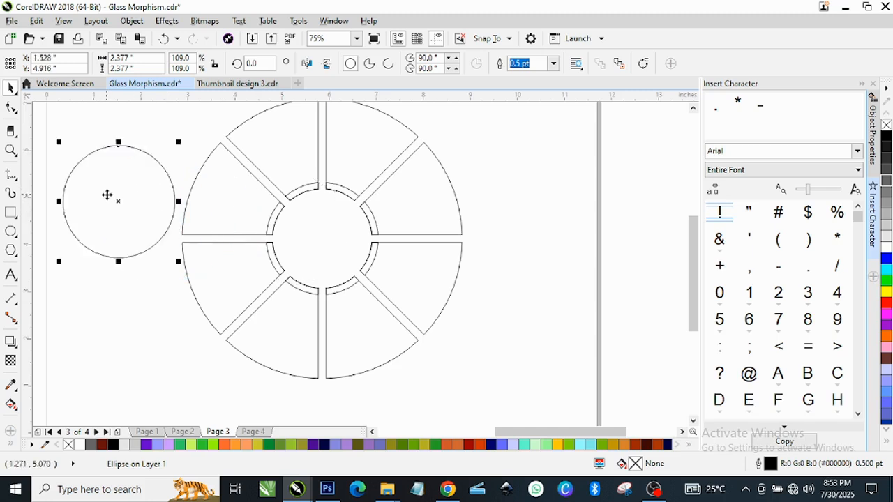
pyautogui.rightClick(109, 196)
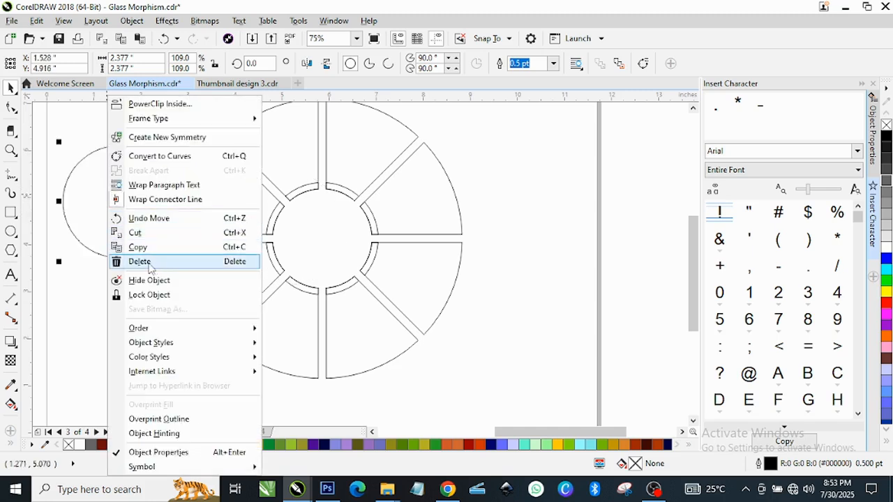
pyautogui.click(149, 262)
# Step: Move the inner arc shape and the segmented ring apart to check their separation, and undo the moves
pyautogui.scroll(3, 297, 228)
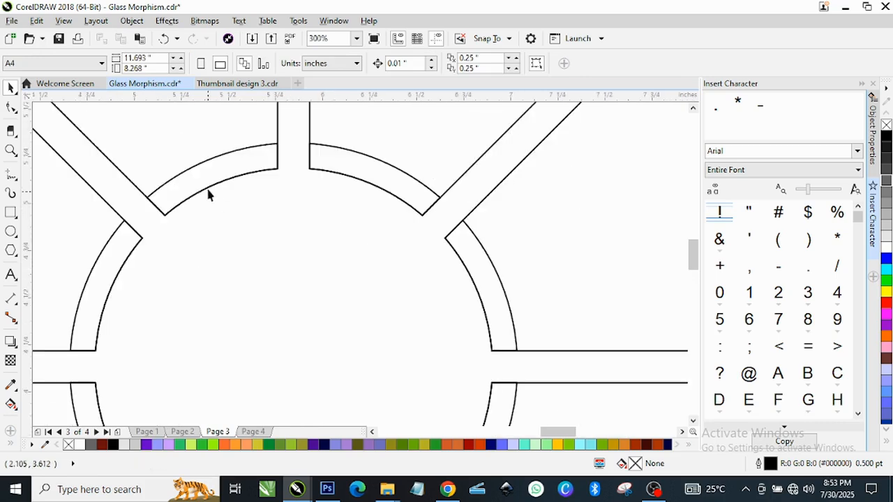
pyautogui.click(212, 175)
pyautogui.scroll(-2, 249, 175)
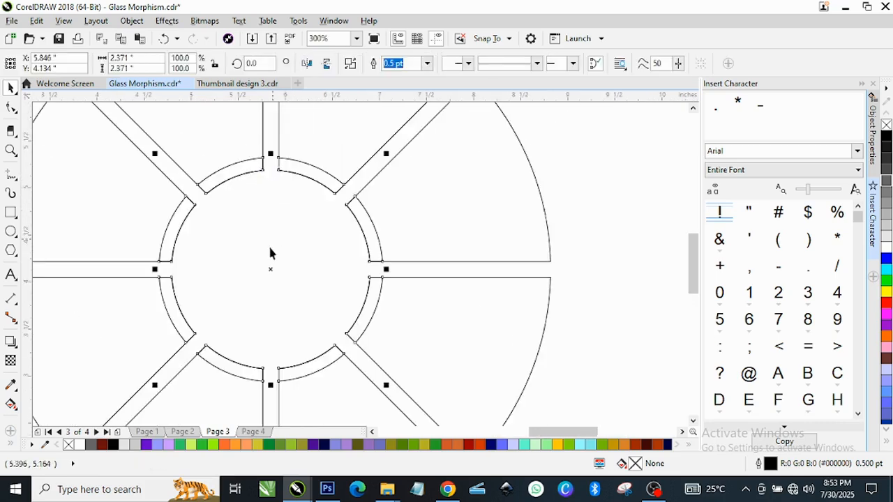
pyautogui.scroll(-2, 271, 253)
pyautogui.moveTo(271, 268); pyautogui.dragTo(496, 189)
pyautogui.scroll(-2, 420, 219)
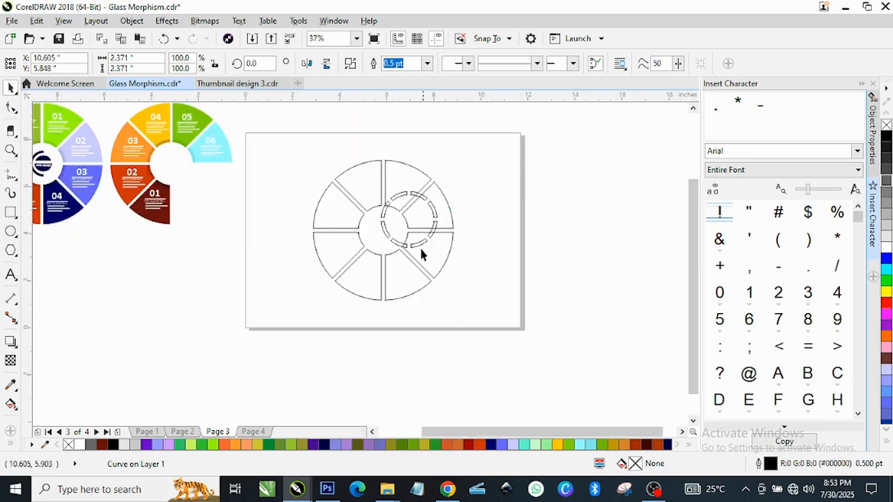
pyautogui.moveTo(420, 246); pyautogui.dragTo(296, 282)
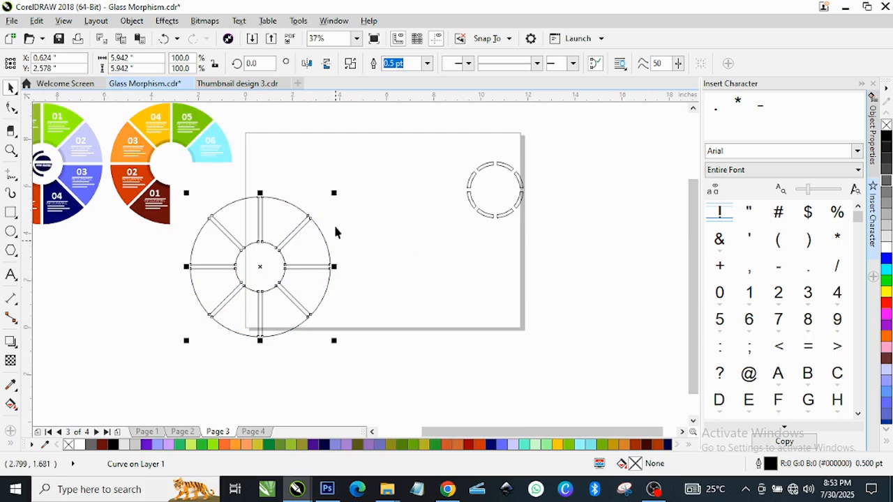
pyautogui.hotkey('ctrl', 'z')
pyautogui.hotkey('ctrl', 'z')
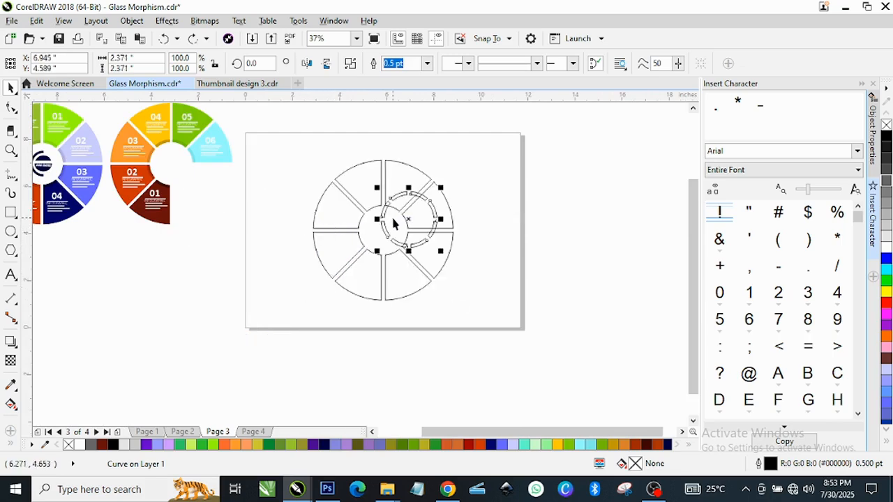
pyautogui.hotkey('ctrl', 'z')
# Step: Break the inner arc curve apart into individual arc pieces
pyautogui.scroll(1, 387, 218)
pyautogui.scroll(1, 454, 240)
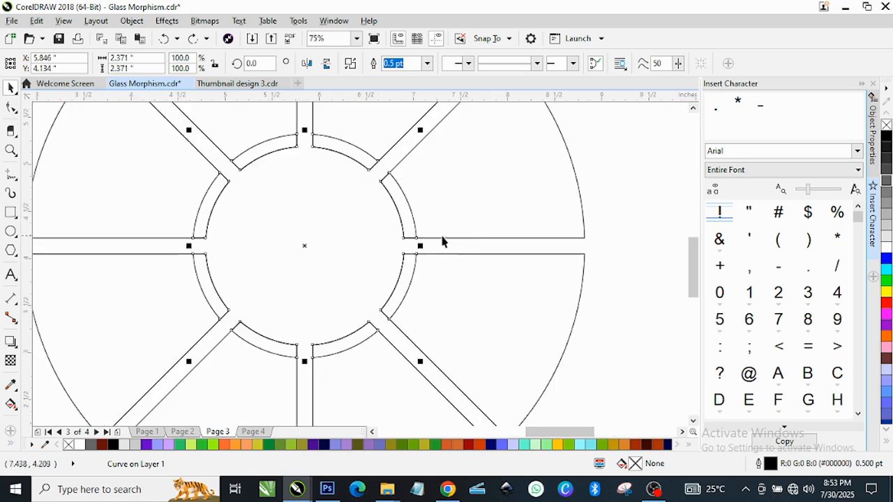
pyautogui.rightClick(404, 214)
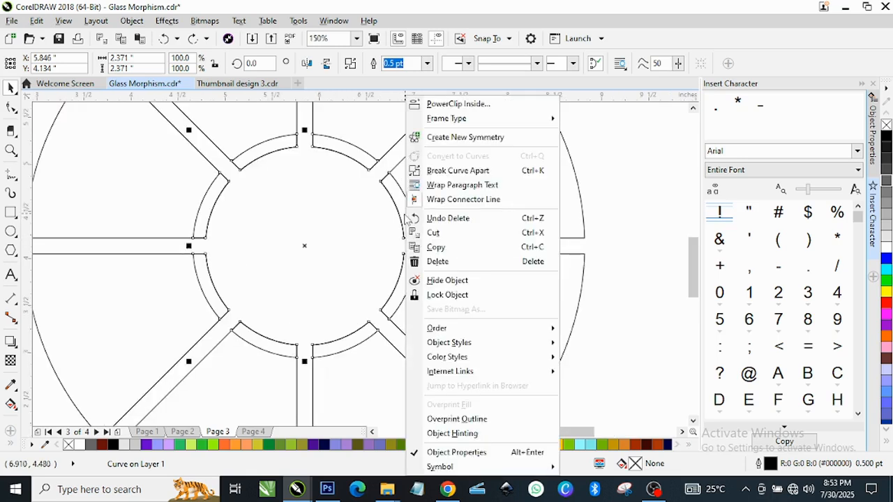
pyautogui.click(477, 172)
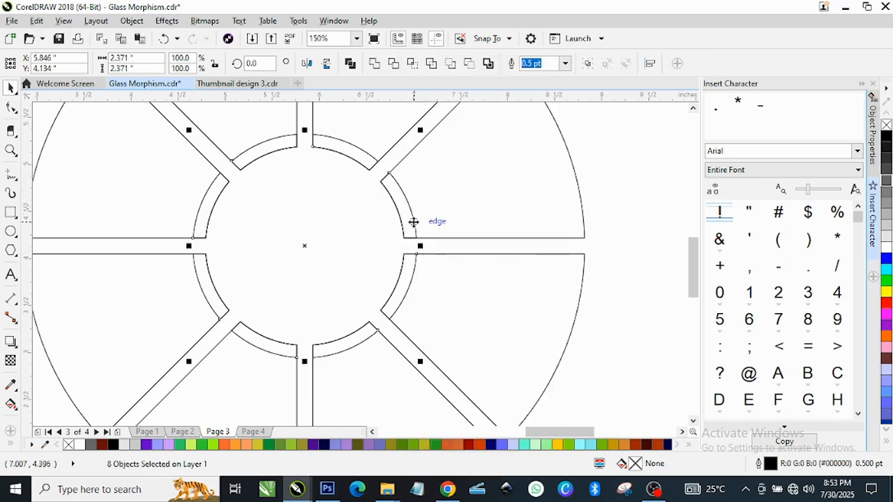
# Step: Pull a single inner arc away from the ring to check that it is separate, and undo the move
pyautogui.moveTo(389, 192); pyautogui.dragTo(472, 201)
pyautogui.hotkey('ctrl', 'z')
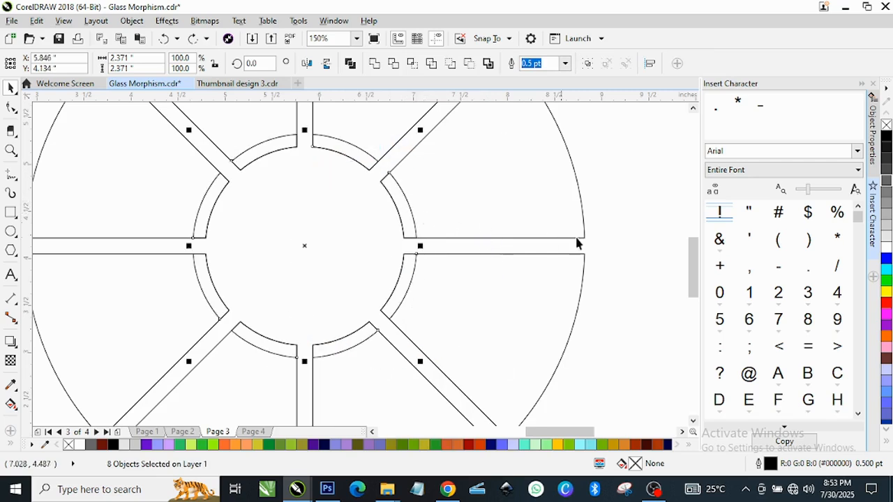
pyautogui.click(354, 205)
pyautogui.moveTo(397, 207); pyautogui.dragTo(479, 194)
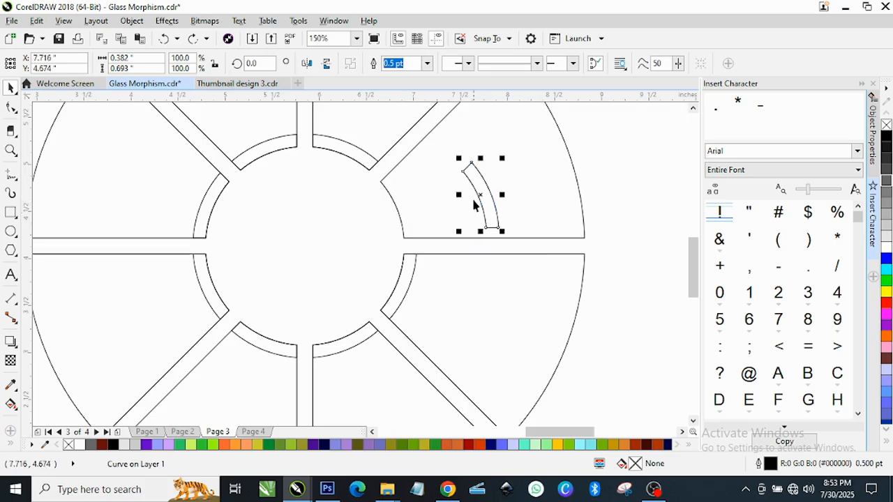
pyautogui.scroll(2, 485, 195)
pyautogui.scroll(1, 485, 195)
pyautogui.scroll(-1, 469, 198)
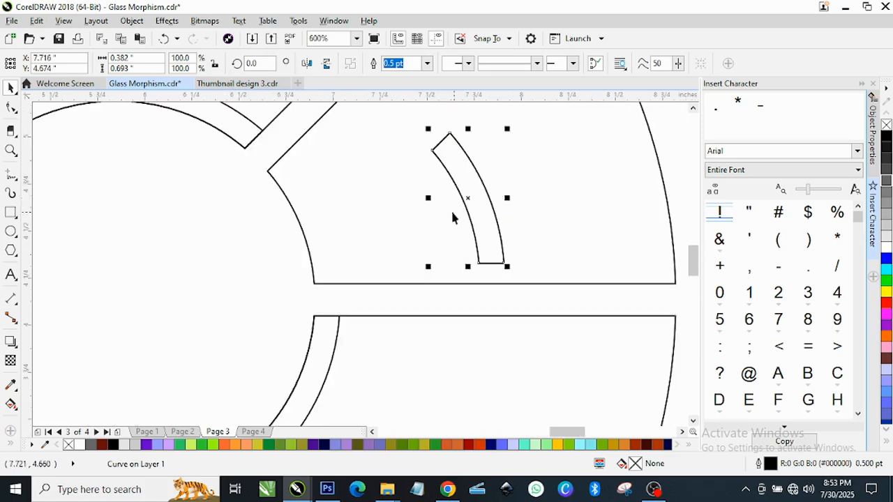
pyautogui.hotkey('ctrl', 'z')
pyautogui.scroll(-3, 342, 228)
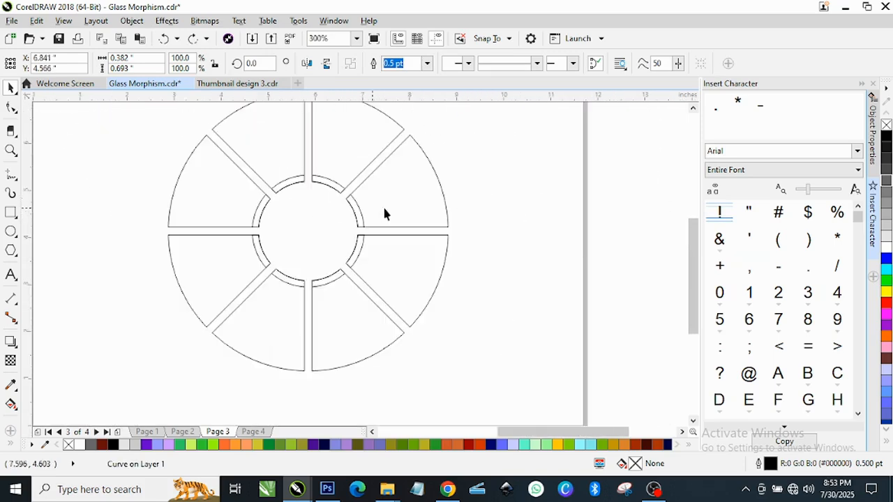
# Step: Select the outer segmented ring, undo its accidental shift, and break the curve apart into individual segments
pyautogui.click(422, 201)
pyautogui.scroll(1, 431, 202)
pyautogui.moveTo(411, 199)
pyautogui.mouseDown()
pyautogui.moveTo(478, 202)
pyautogui.moveTo(415, 205)
pyautogui.mouseUp()
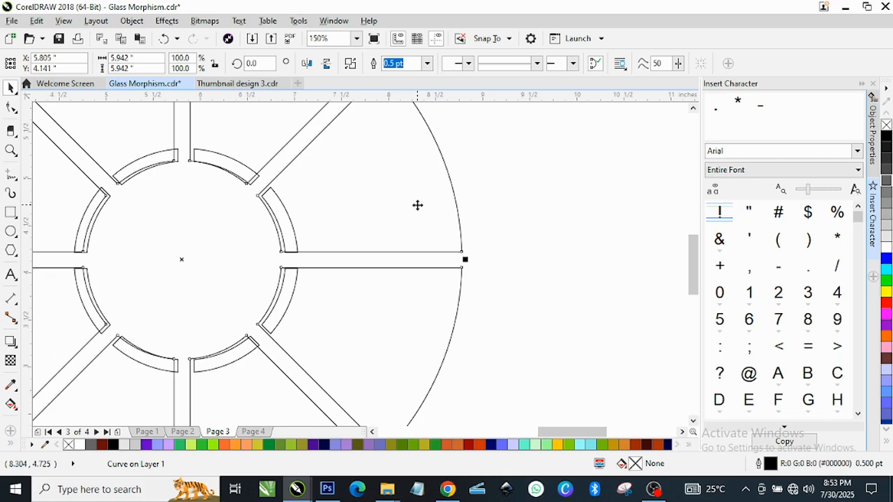
pyautogui.hotkey('ctrl', 'z')
pyautogui.hotkey('ctrl', 'z')
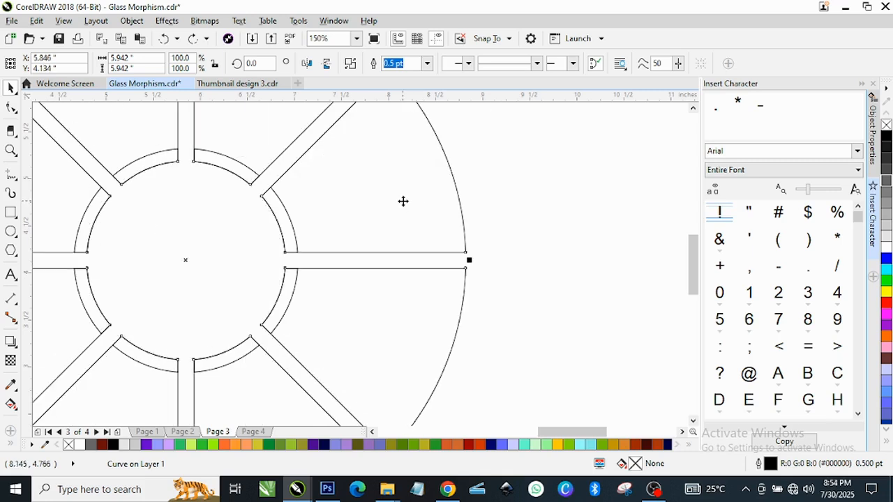
pyautogui.rightClick(403, 200)
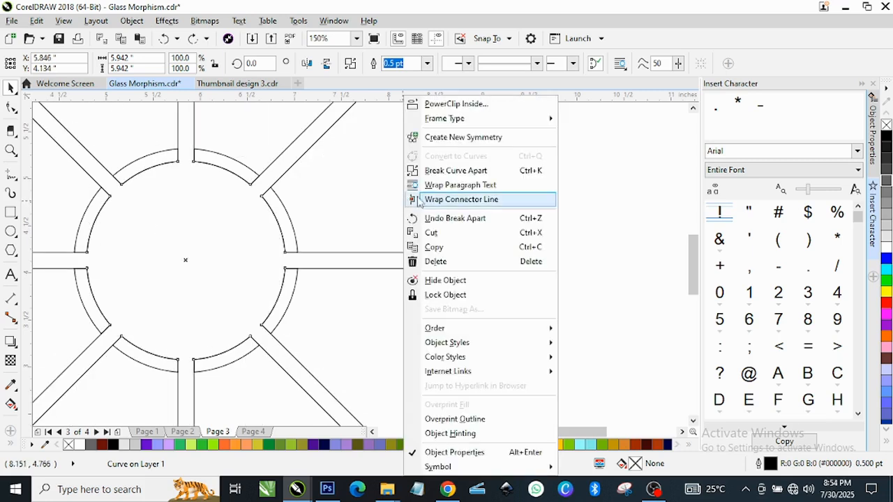
pyautogui.click(460, 171)
pyautogui.scroll(-2, 412, 203)
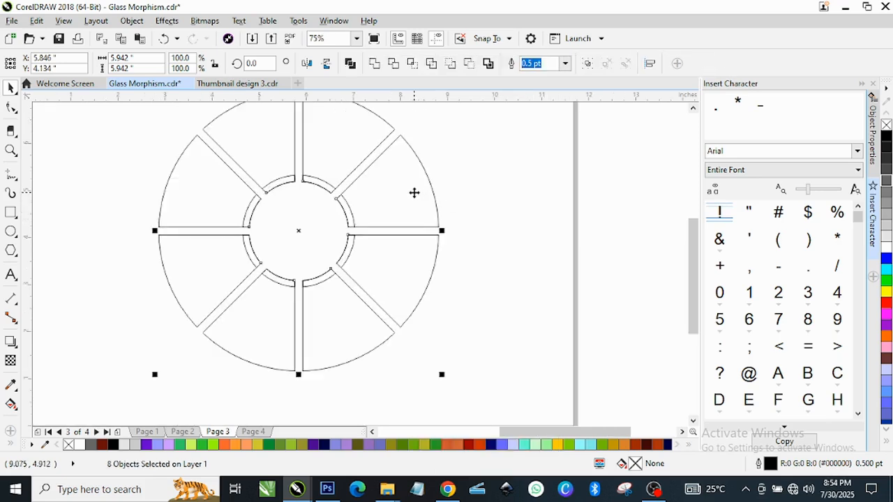
# Step: Pull outer segments away from the ring to check that they are separate, and undo the moves
pyautogui.moveTo(414, 193); pyautogui.dragTo(494, 182)
pyautogui.hotkey('ctrl', 'z')
pyautogui.click(440, 201)
pyautogui.moveTo(440, 204); pyautogui.dragTo(515, 195)
pyautogui.moveTo(417, 277); pyautogui.dragTo(490, 287)
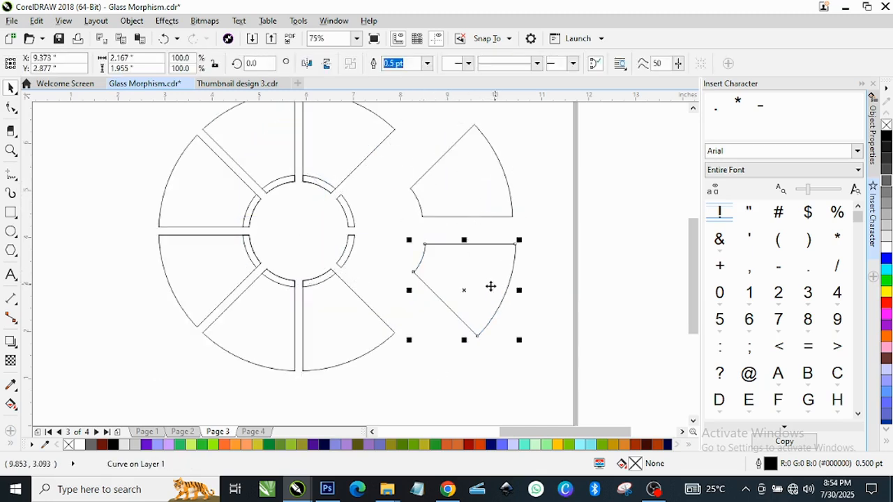
pyautogui.moveTo(378, 331); pyautogui.dragTo(401, 363)
pyautogui.hotkey('ctrl', 'z')
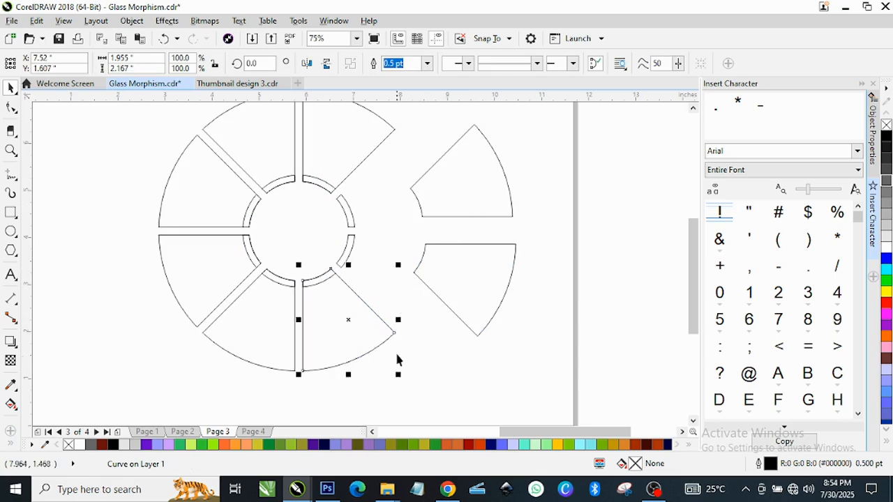
pyautogui.hotkey('ctrl', 'z')
pyautogui.hotkey('ctrl', 'z')
pyautogui.scroll(-2, 465, 200)
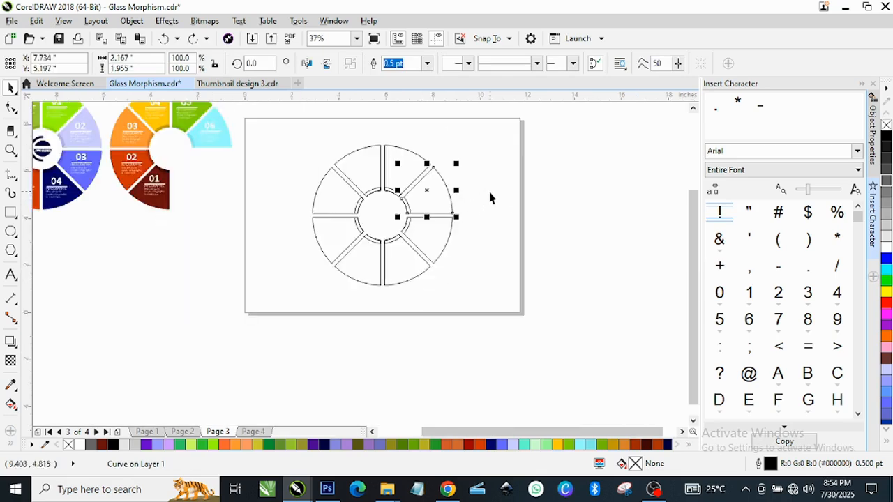
pyautogui.click(489, 195)
# Step: Fill the bottom-left segment beside the vertical gap of the outlined ring with dark brown
pyautogui.scroll(2, 479, 175)
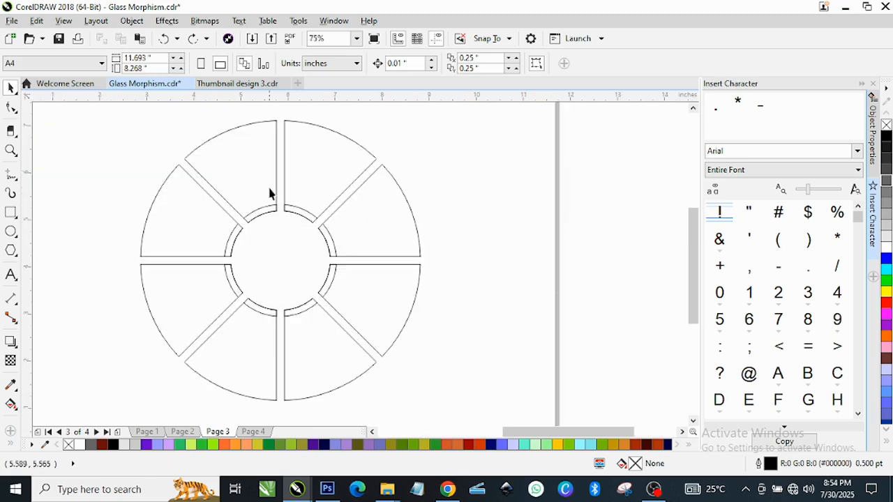
pyautogui.scroll(-2, 269, 194)
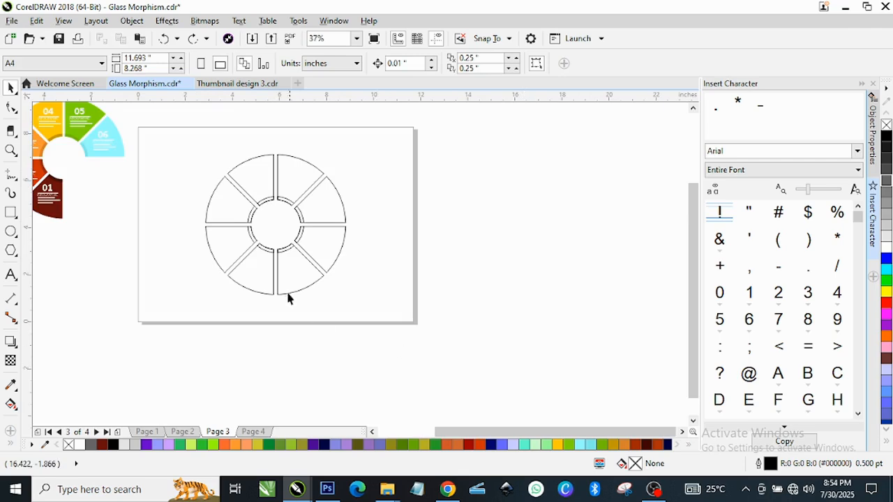
pyautogui.click(270, 279)
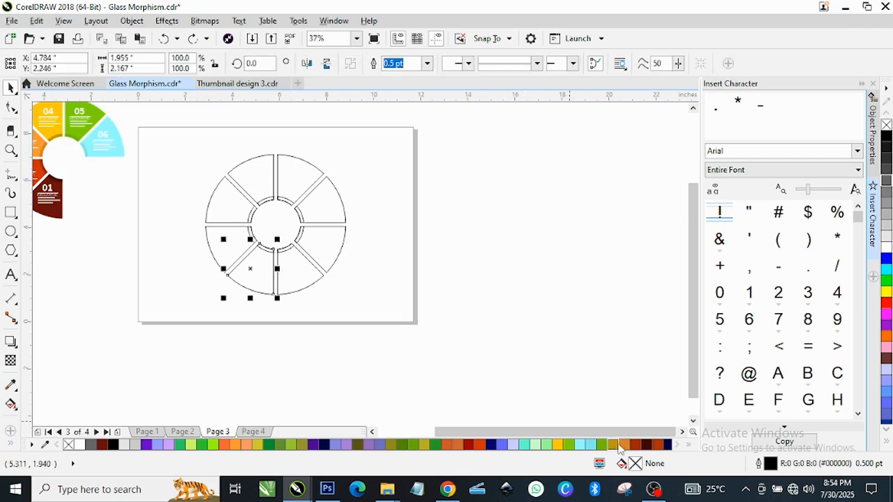
pyautogui.moveTo(645, 445); pyautogui.dragTo(274, 299)
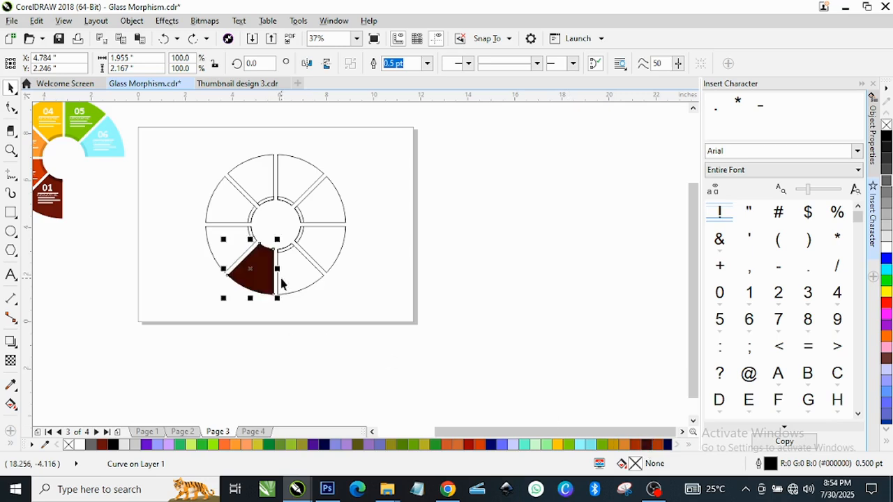
# Step: Examine the finished reference infographics beside the page, comparing their segment colours and inner arcs with the outlined ring
pyautogui.scroll(2, 268, 259)
pyautogui.scroll(-1, 272, 265)
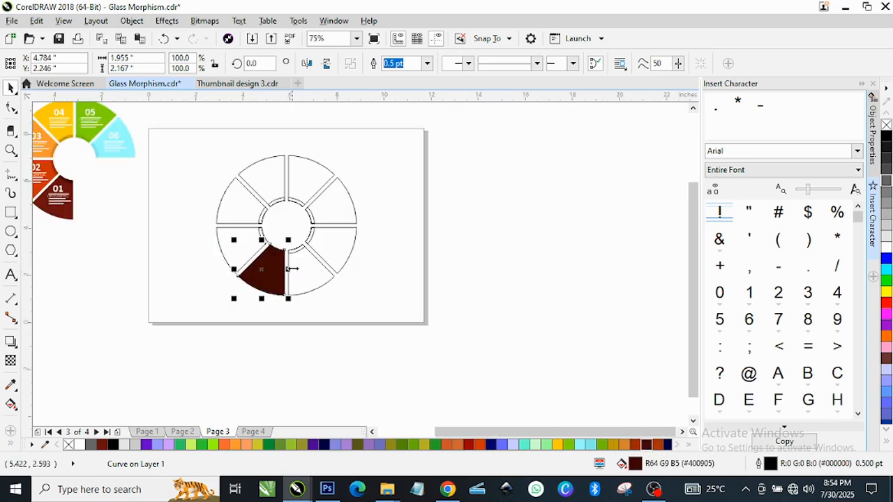
pyautogui.scroll(-1, 258, 272)
pyautogui.scroll(1, 65, 217)
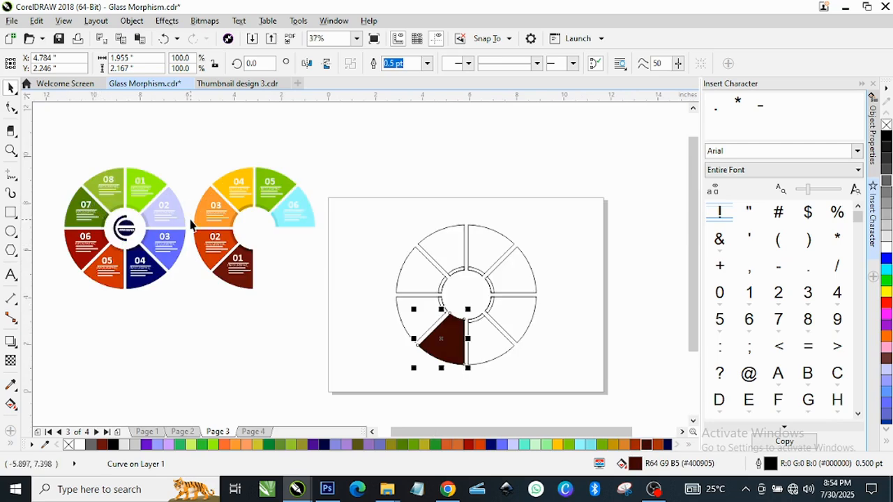
pyautogui.scroll(2, 208, 235)
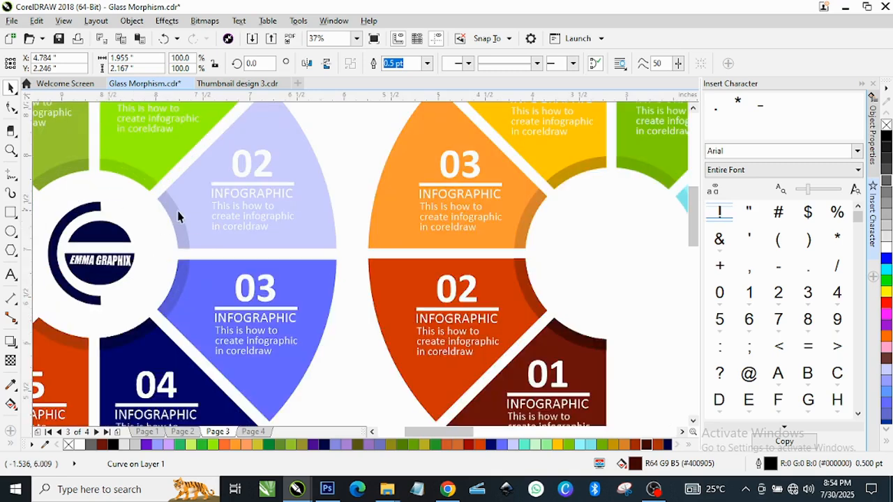
pyautogui.scroll(-1, 178, 217)
pyautogui.scroll(-2, 186, 221)
pyautogui.scroll(2, 180, 212)
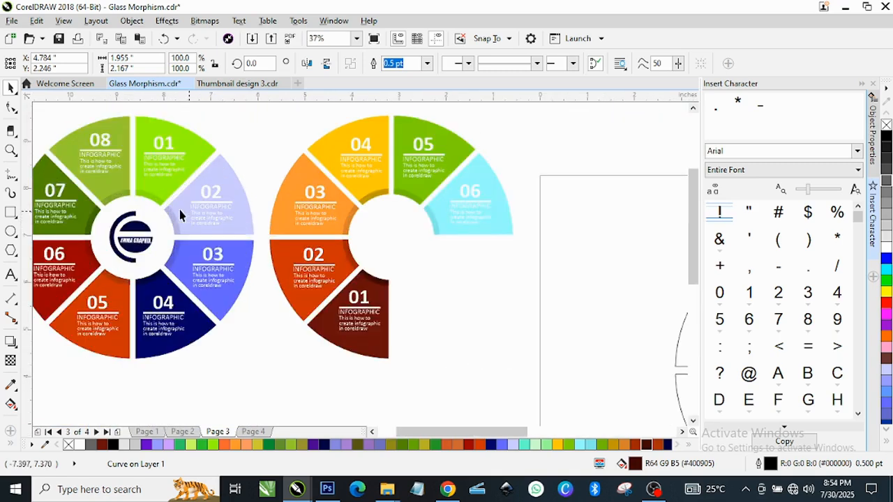
pyautogui.scroll(-2, 131, 198)
pyautogui.scroll(4, 325, 250)
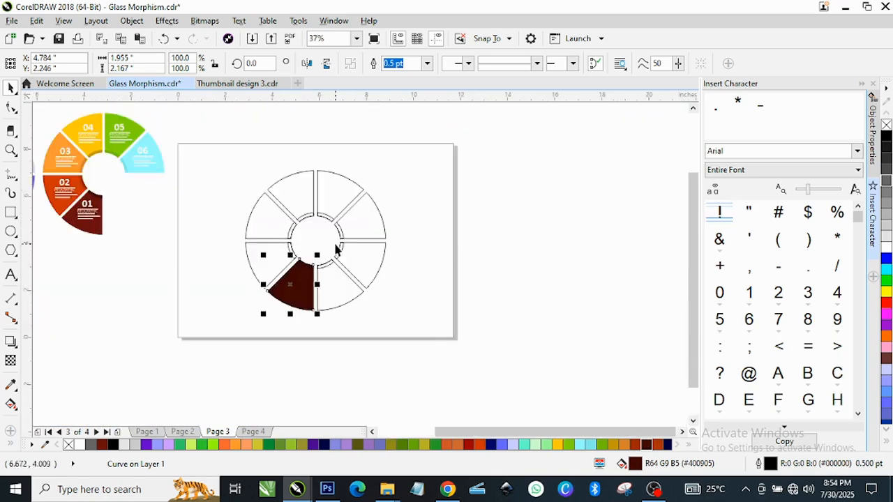
pyautogui.scroll(-2, 256, 244)
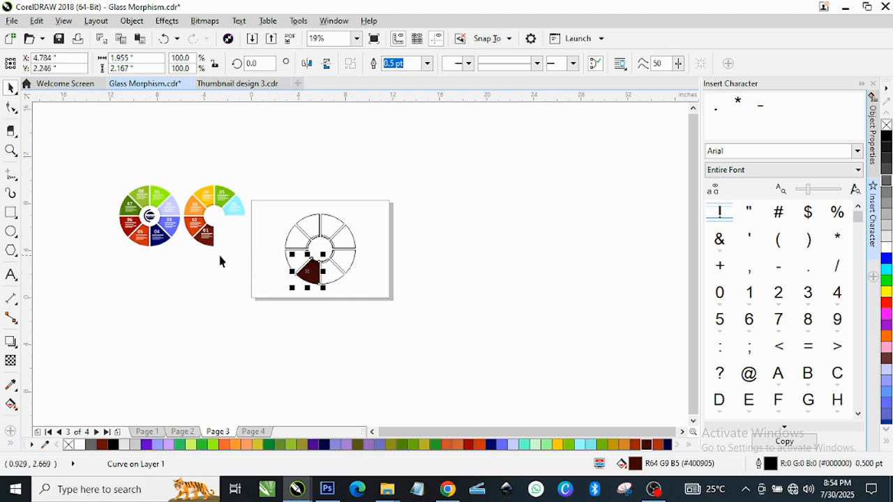
pyautogui.scroll(3, 220, 261)
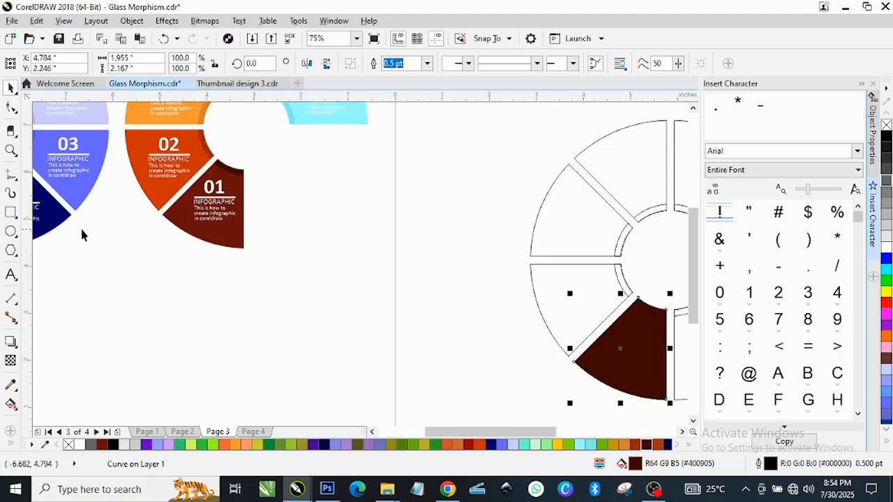
pyautogui.scroll(-1, 81, 235)
# Step: Ungroup the eight-segment reference infographic and its nested group so its coloured segments can be selected individually
pyautogui.click(67, 222)
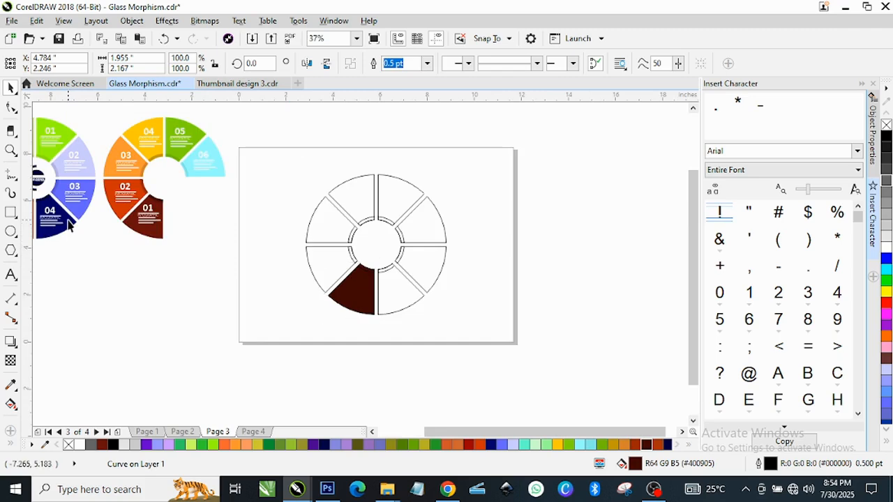
pyautogui.click(428, 65)
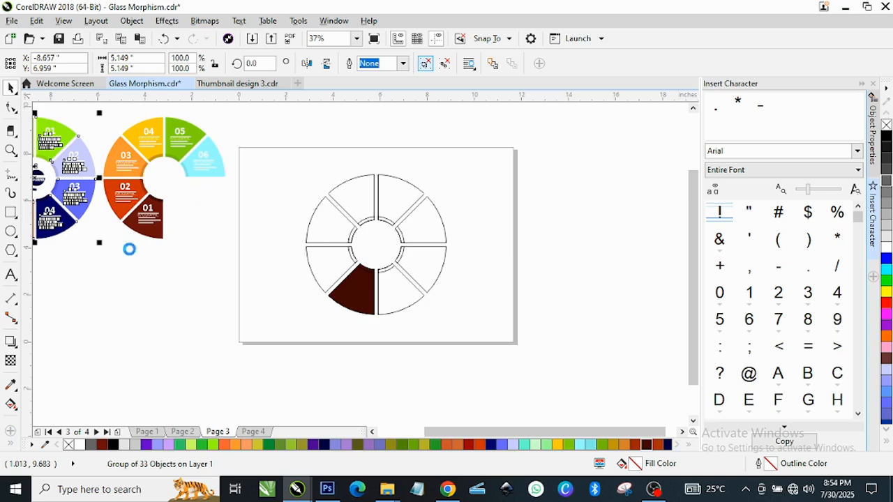
pyautogui.click(112, 277)
pyautogui.click(67, 222)
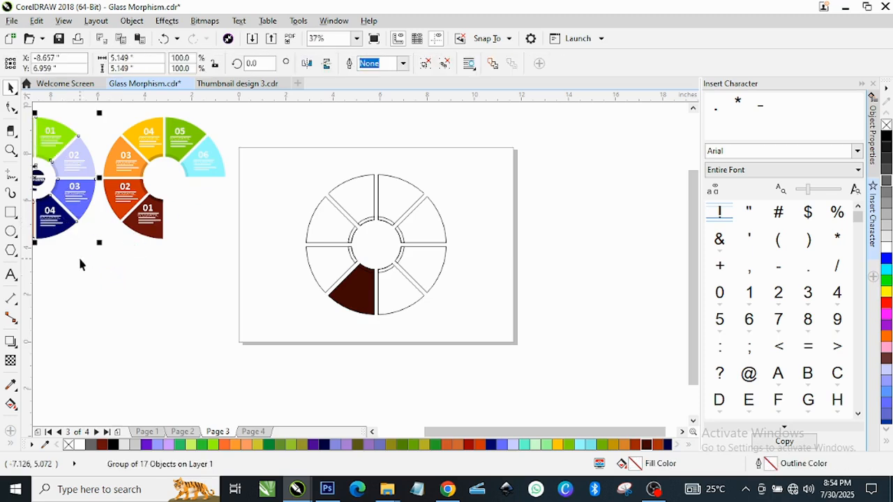
pyautogui.click(424, 64)
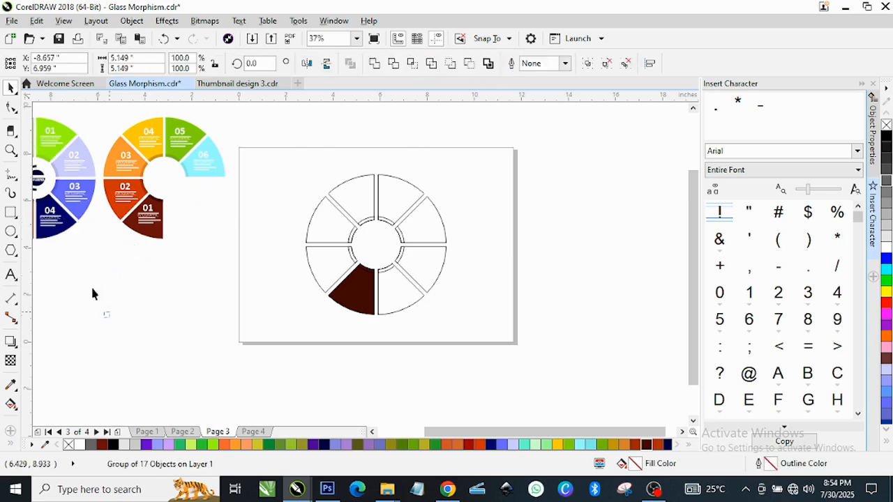
# Step: Copy only the navy fill of reference segment 04 onto the dark brown segment of the new ring
pyautogui.click(70, 216)
pyautogui.moveTo(69, 215)
pyautogui.mouseDown()
pyautogui.moveTo(120, 263)
pyautogui.moveTo(189, 279)
pyautogui.moveTo(76, 232)
pyautogui.mouseUp()
pyautogui.scroll(-2, 117, 237)
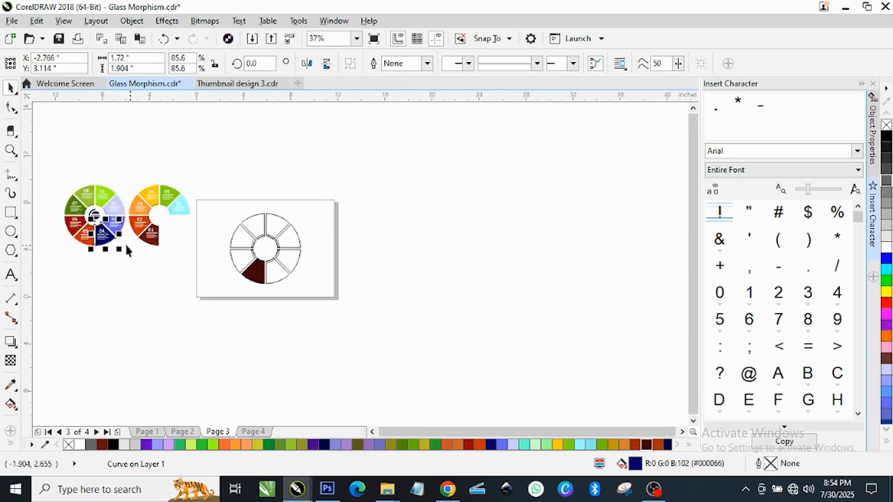
pyautogui.scroll(2, 118, 237)
pyautogui.scroll(3, 122, 236)
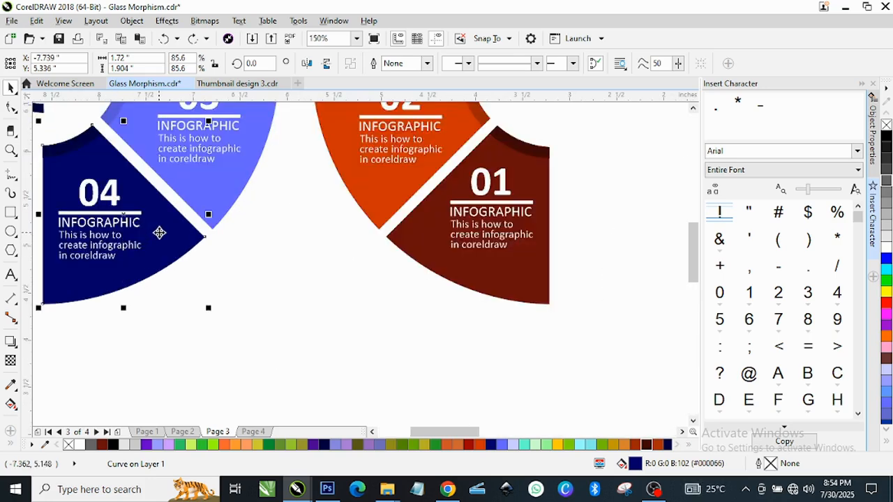
pyautogui.scroll(-3, 160, 232)
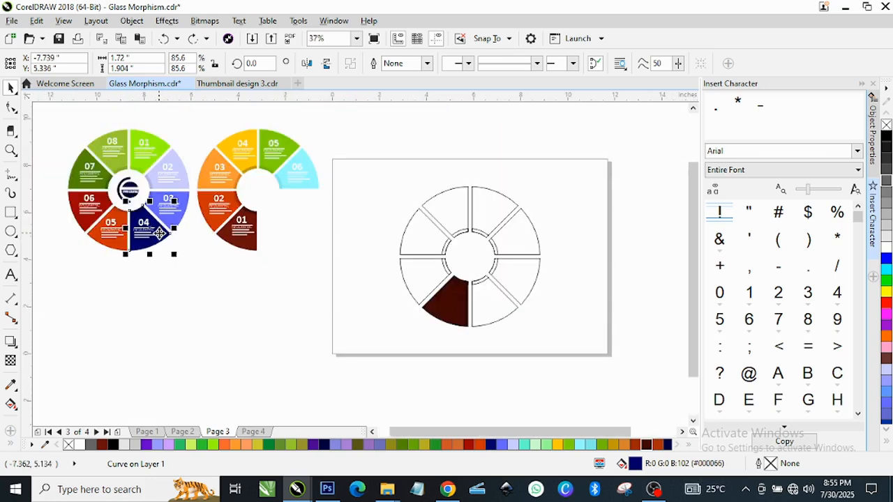
pyautogui.moveTo(160, 235); pyautogui.dragTo(456, 302)
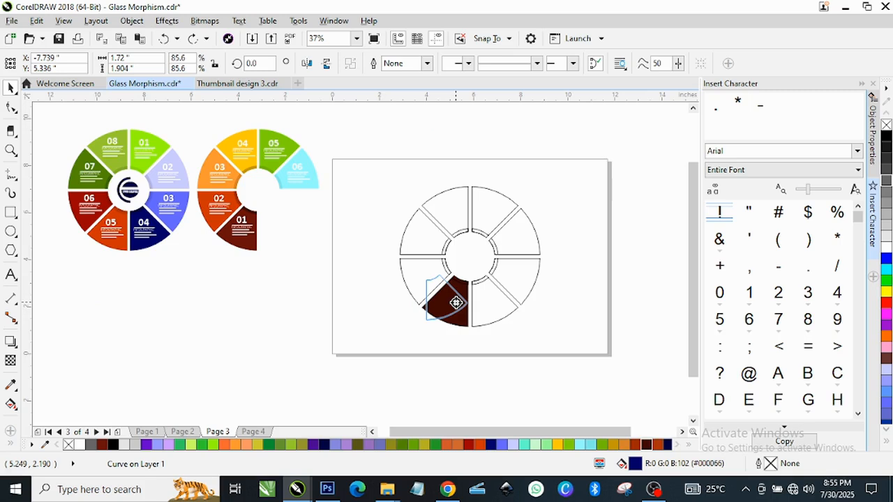
pyautogui.moveTo(455, 302); pyautogui.dragTo(457, 307)
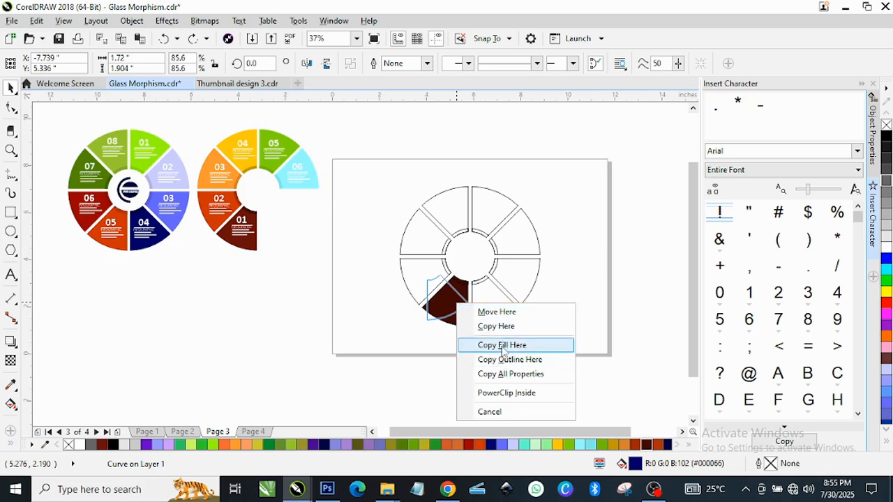
pyautogui.click(533, 345)
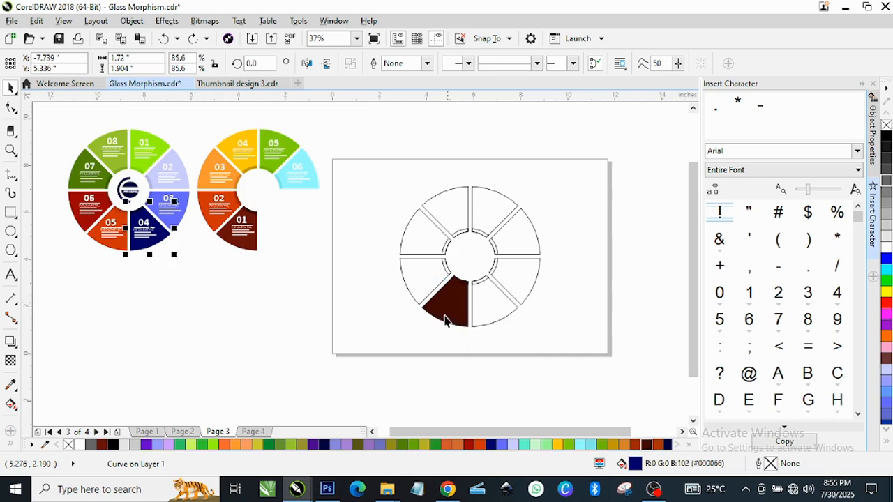
pyautogui.scroll(4, 465, 314)
pyautogui.scroll(-4, 452, 300)
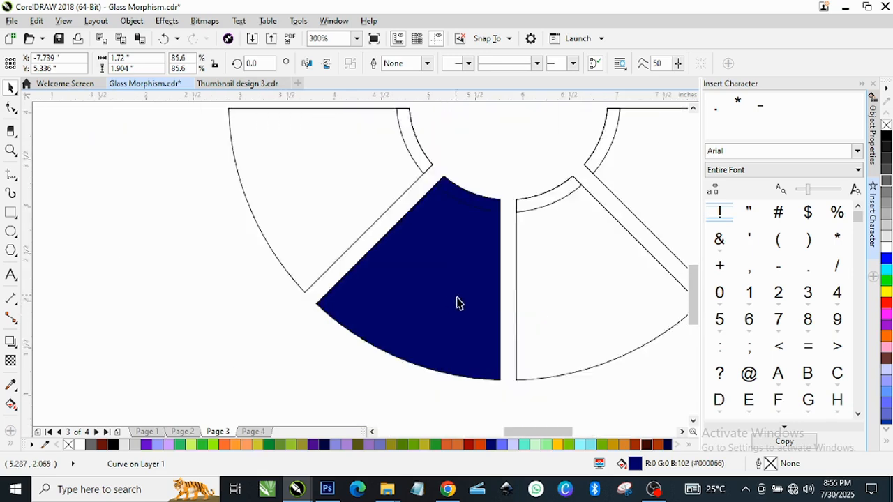
pyautogui.scroll(1, 304, 275)
# Step: Copy the orange-red fill of reference segment 05 and the dark red fill of 06 onto the next two ring segments clockwise from navy
pyautogui.click(288, 326)
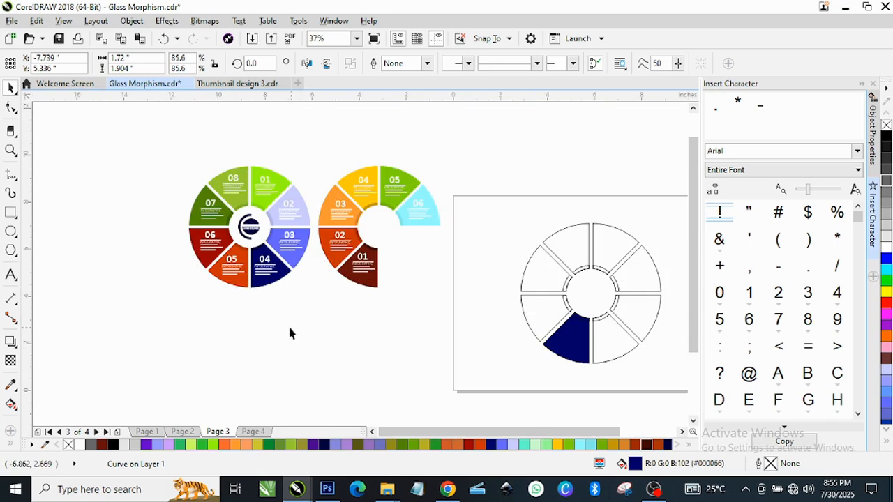
pyautogui.click(245, 280)
pyautogui.moveTo(244, 280); pyautogui.dragTo(545, 316)
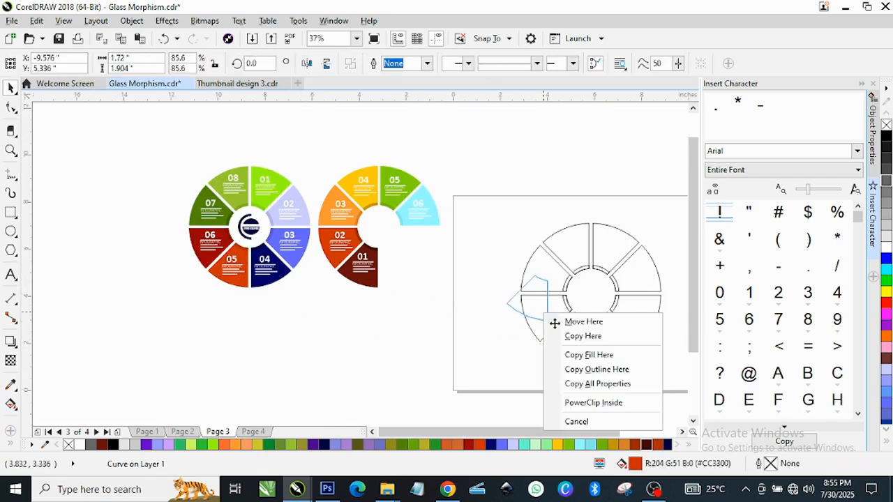
pyautogui.click(586, 356)
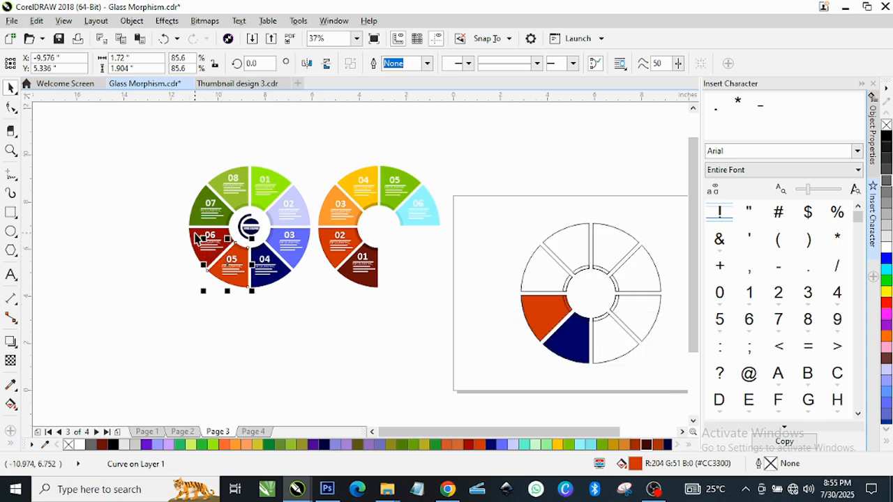
pyautogui.click(197, 236)
pyautogui.moveTo(197, 235); pyautogui.dragTo(542, 269)
pyautogui.click(589, 312)
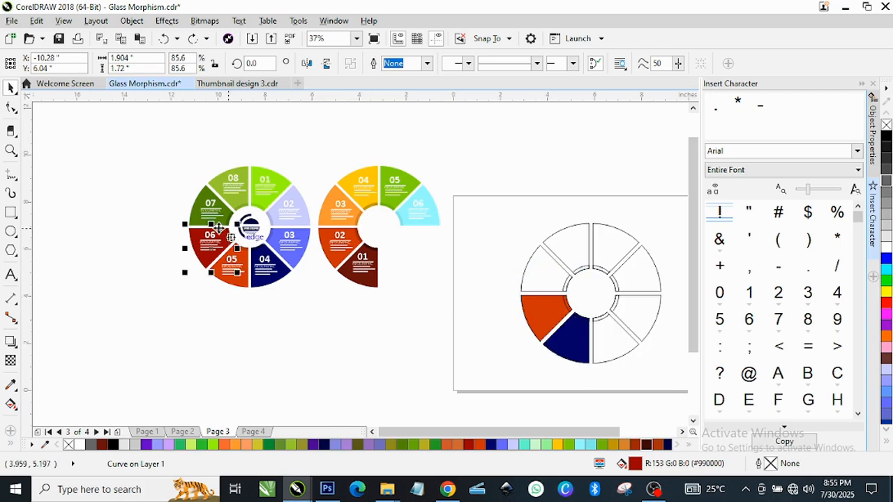
# Step: Copy the dark green fill of reference segment 07 and the light green fill of 08 onto the two upper ring segments
pyautogui.click(200, 198)
pyautogui.moveTo(200, 198); pyautogui.dragTo(572, 241)
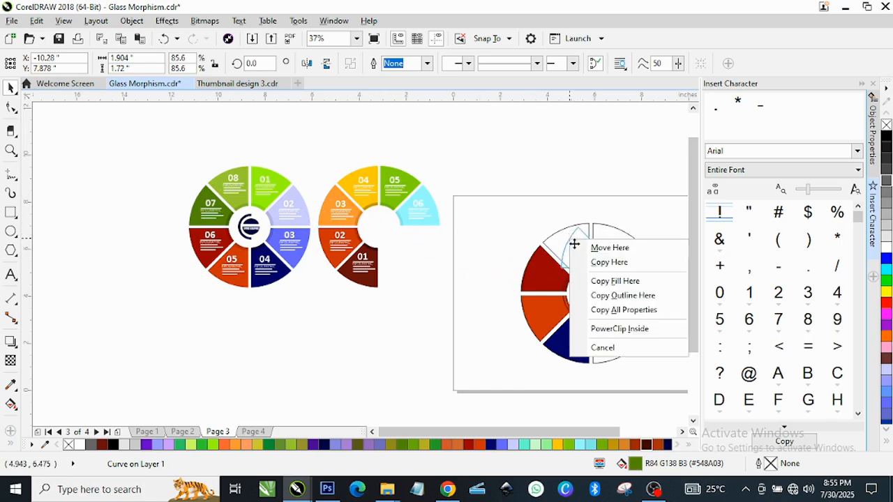
pyautogui.click(608, 281)
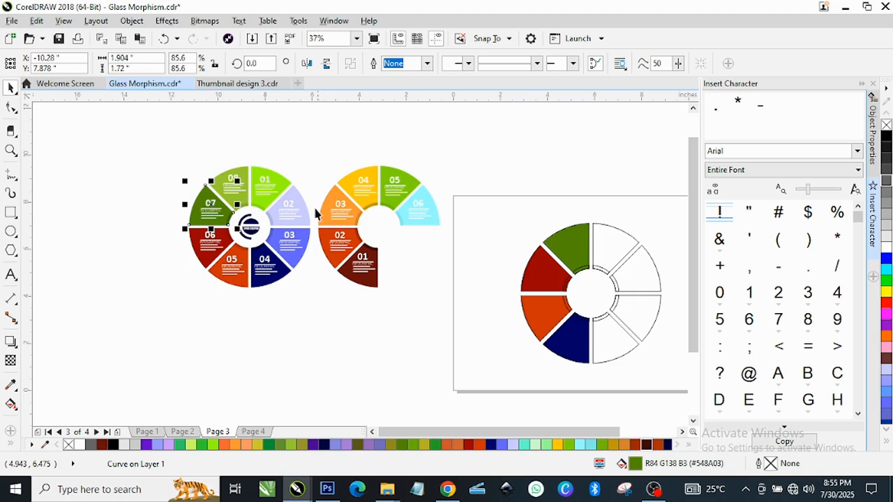
pyautogui.click(239, 177)
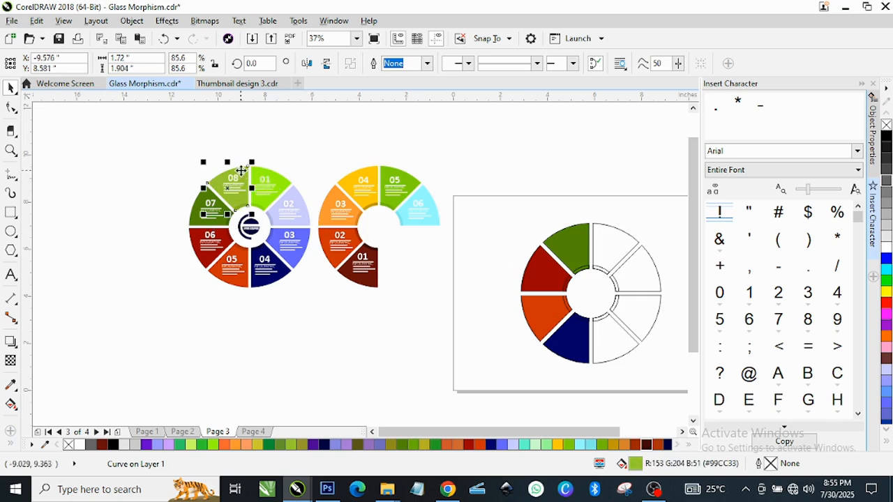
pyautogui.moveTo(240, 171); pyautogui.dragTo(621, 257)
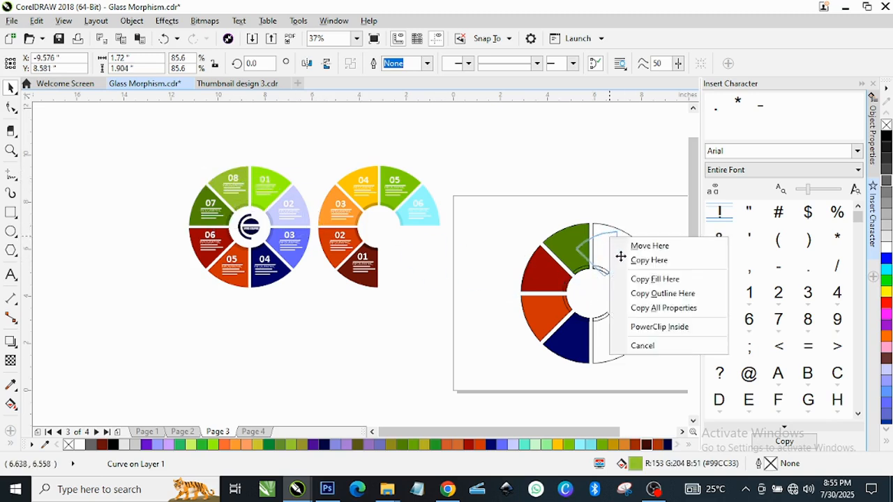
pyautogui.click(649, 279)
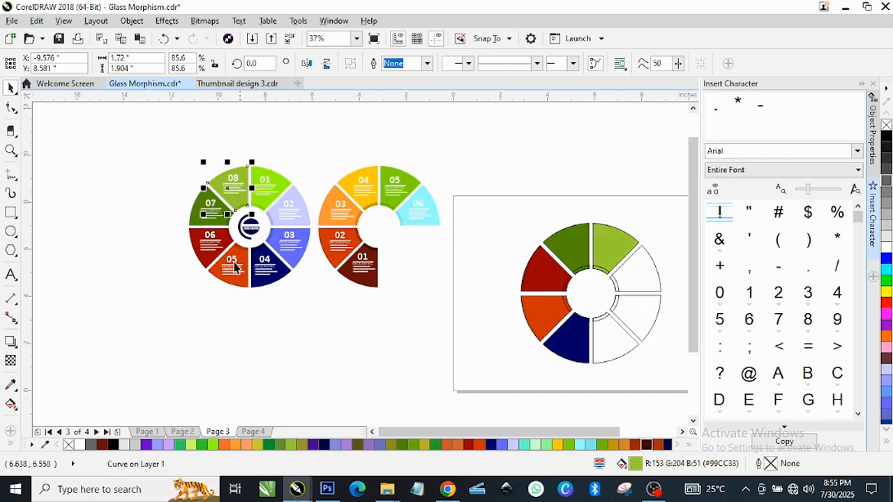
pyautogui.click(165, 302)
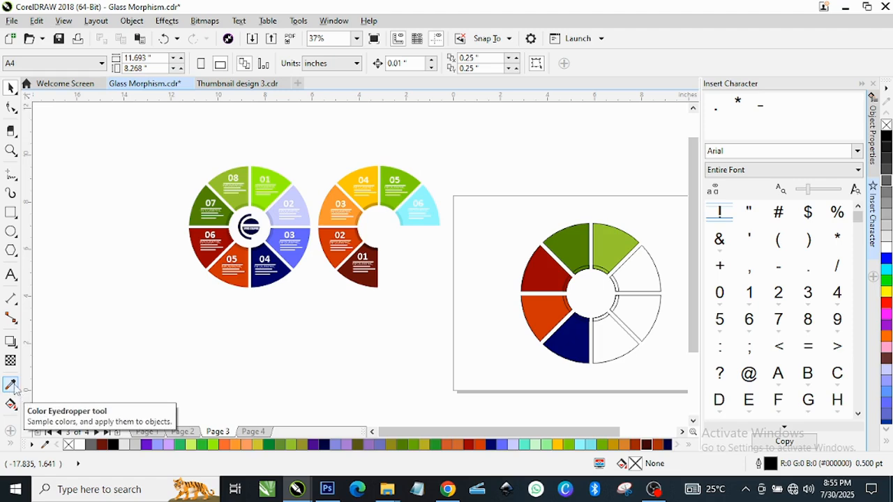
# Step: Sample the bright green of reference segment 01 with the Color Eyedropper and apply it to the ring segment clockwise from light green
pyautogui.click(11, 385)
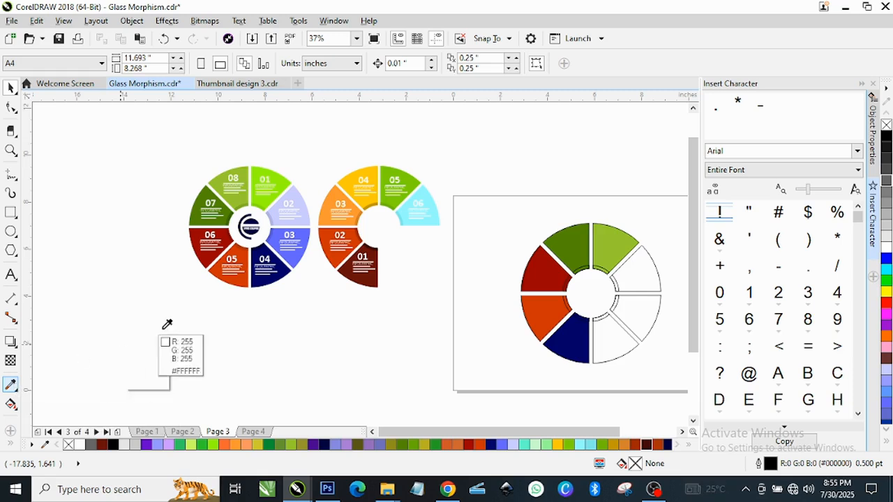
pyautogui.click(288, 180)
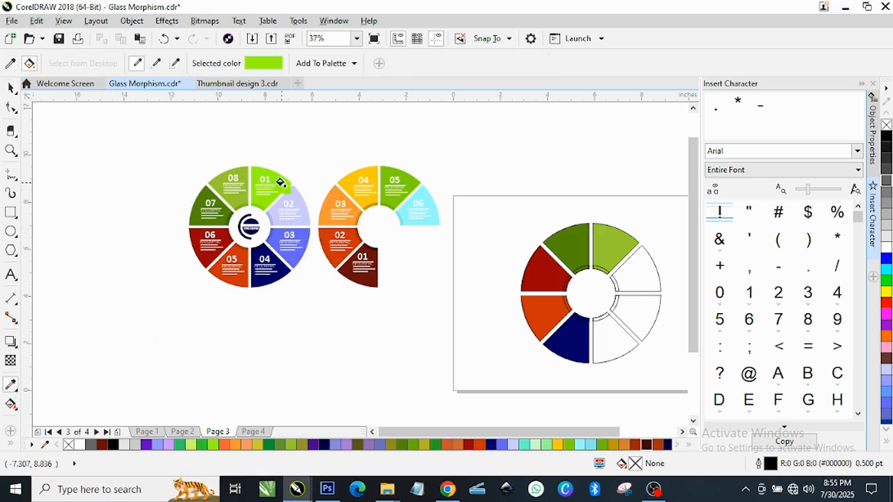
pyautogui.click(640, 263)
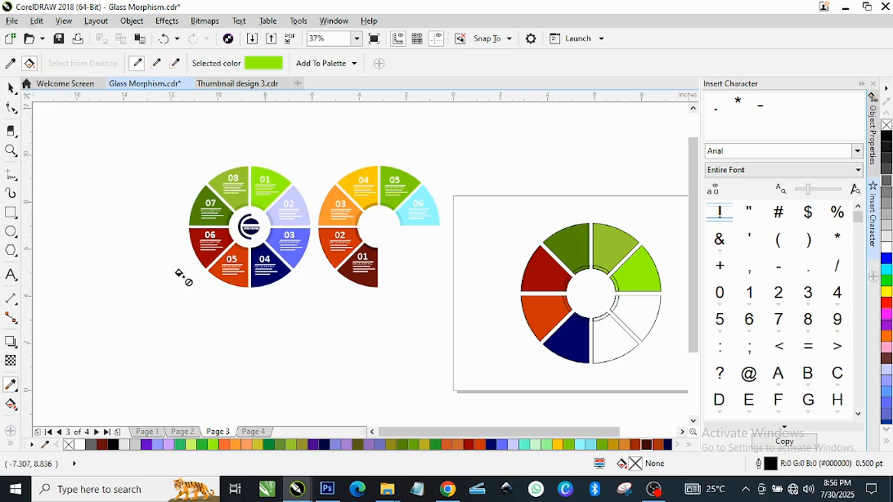
# Step: Sample the lavender of reference segment 02 with the Color Eyedropper and apply it to the ring segment clockwise from bright green
pyautogui.click(11, 88)
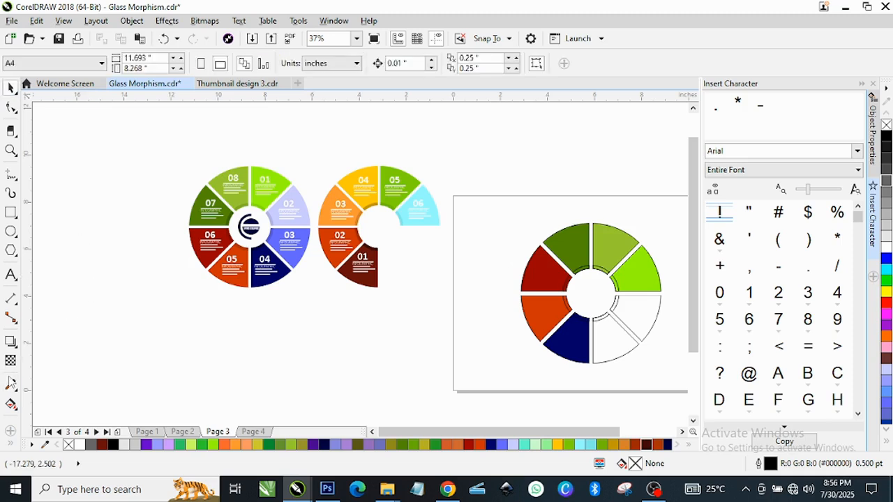
pyautogui.click(300, 213)
pyautogui.click(632, 306)
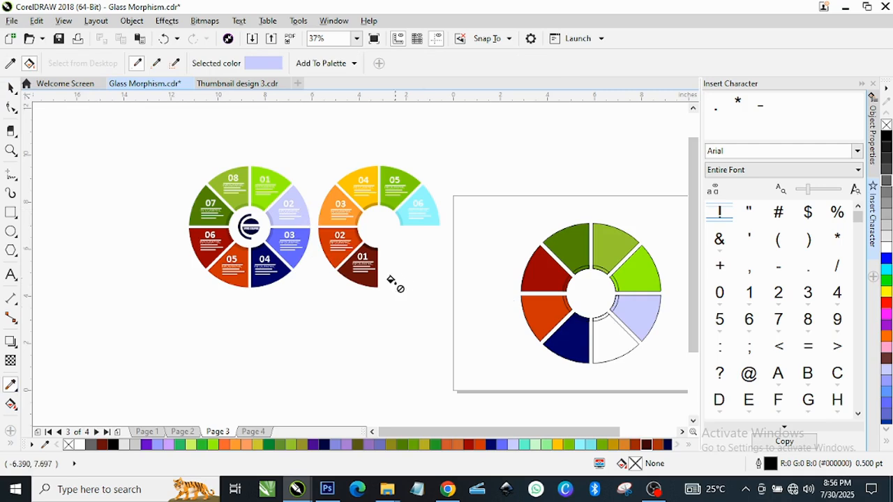
# Step: Copy only the blue fill of reference segment 03 onto the last unfilled ring segment, between lavender and navy
pyautogui.click(10, 90)
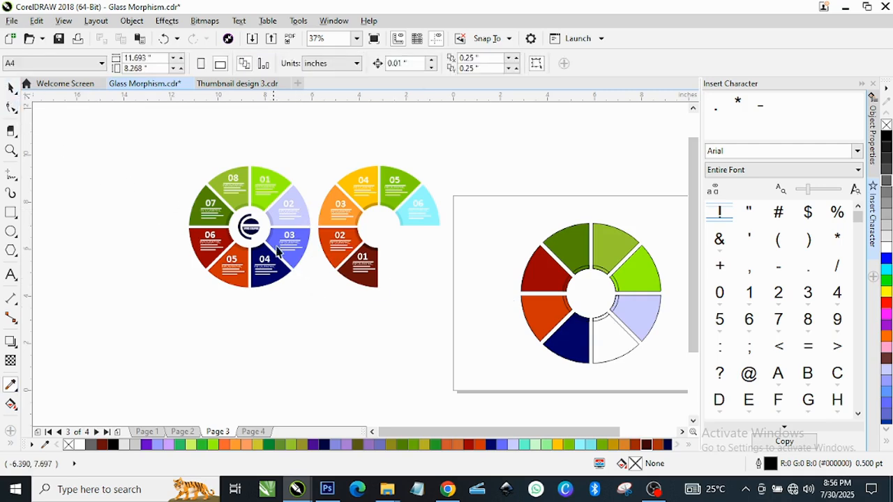
pyautogui.moveTo(307, 240); pyautogui.dragTo(621, 344)
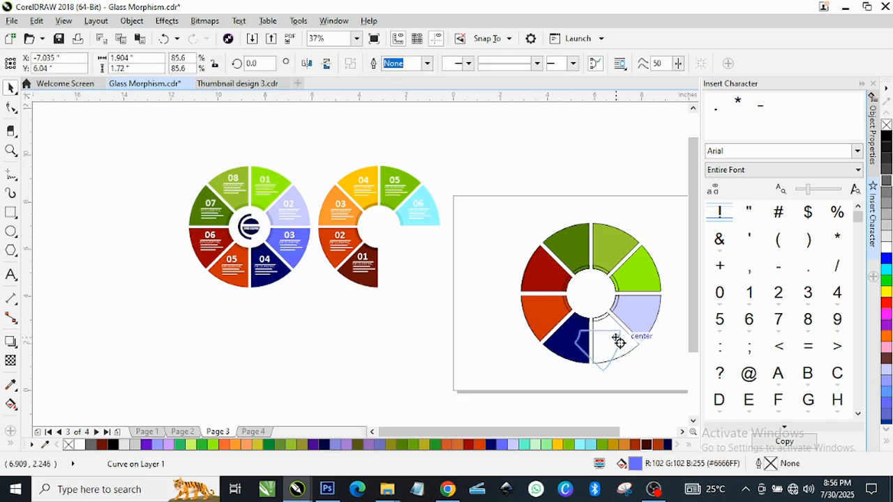
pyautogui.click(663, 388)
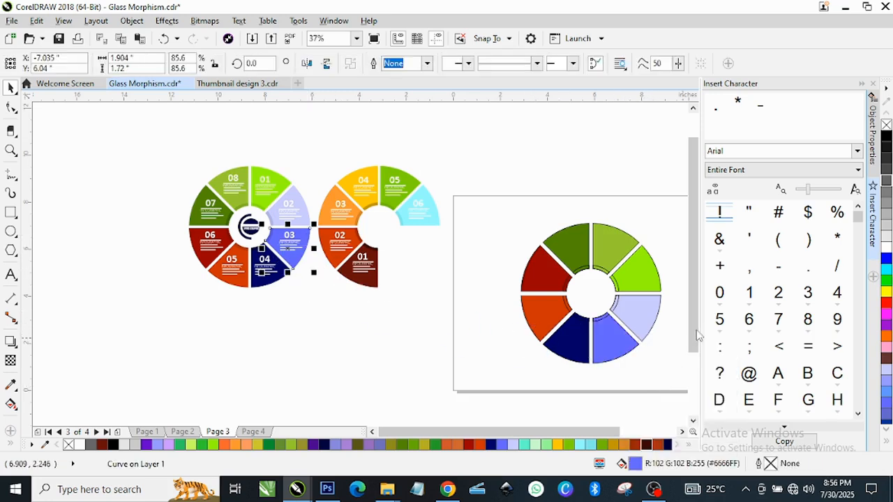
# Step: Copy the fills of the dark green and light green ring segments onto their own inner arcs
pyautogui.scroll(2, 687, 314)
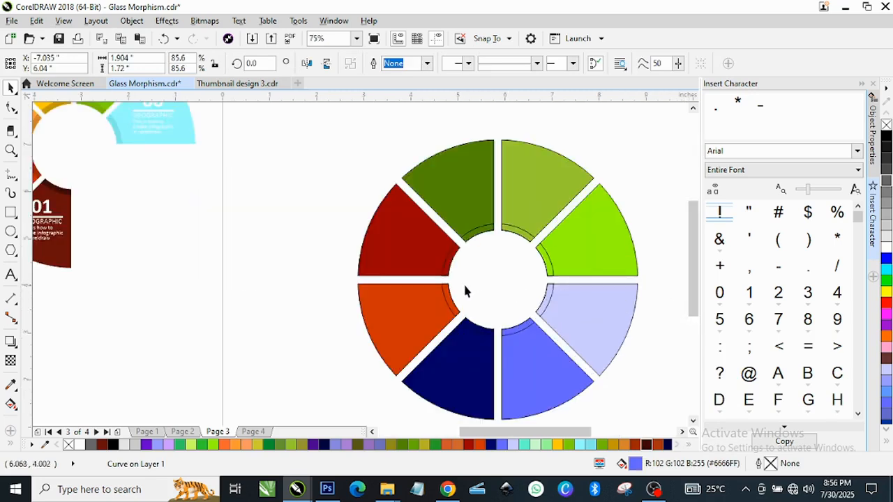
pyautogui.click(489, 238)
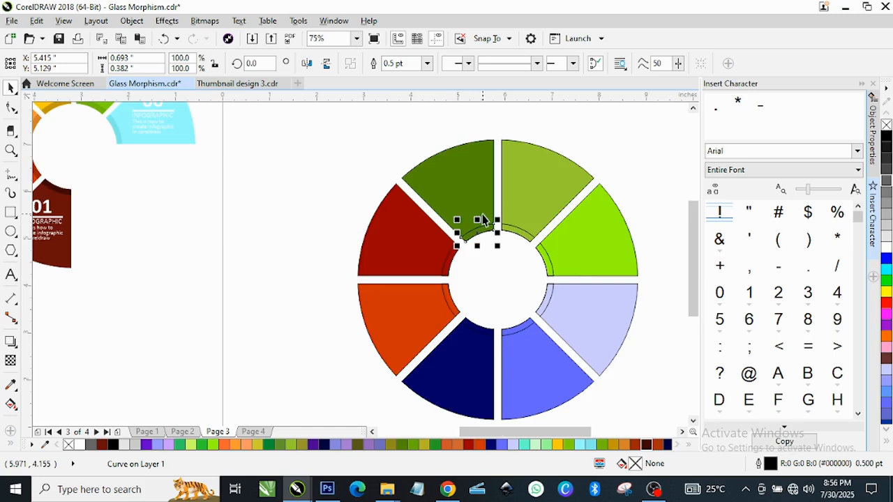
pyautogui.scroll(2, 483, 220)
pyautogui.moveTo(445, 202); pyautogui.dragTo(466, 249)
pyautogui.click(509, 291)
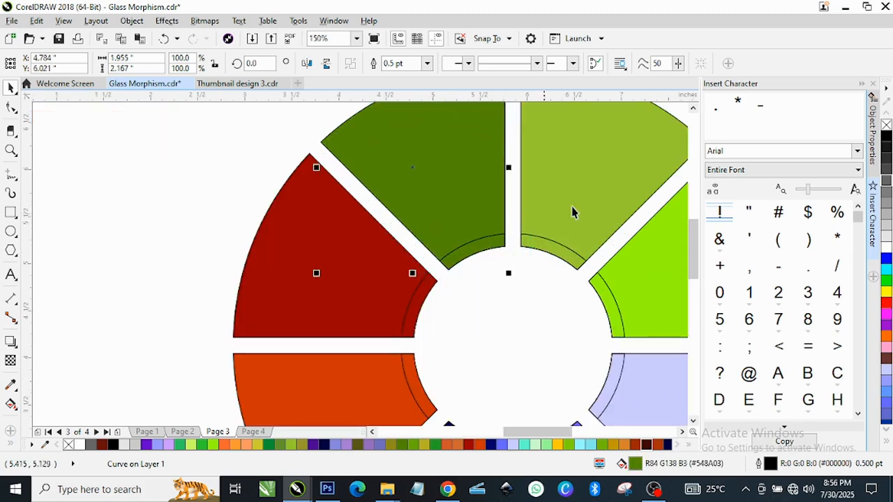
pyautogui.moveTo(580, 197); pyautogui.dragTo(556, 266)
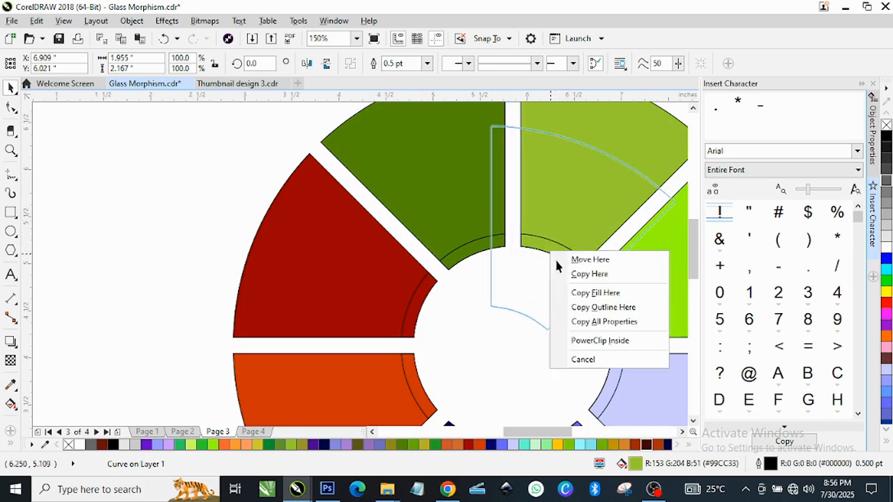
pyautogui.click(596, 293)
# Step: Copy the fills of the bright green and lavender ring segments onto their own inner arcs
pyautogui.moveTo(644, 285); pyautogui.dragTo(609, 300)
pyautogui.click(647, 343)
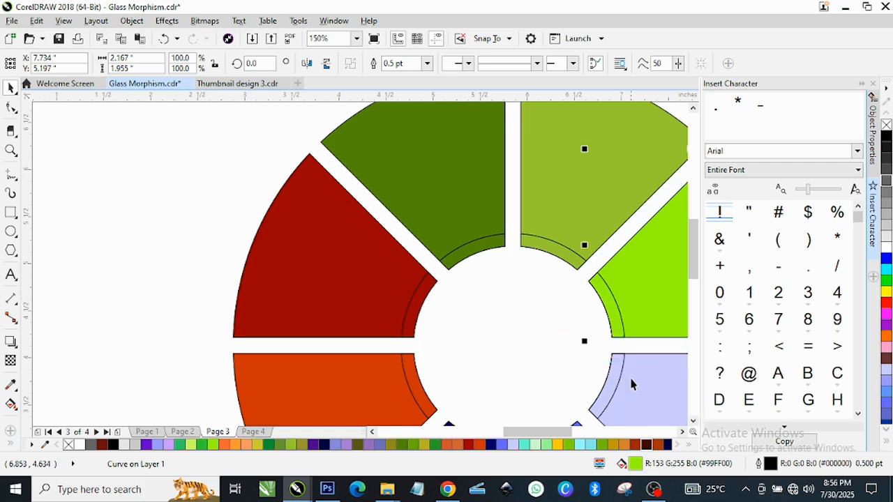
pyautogui.moveTo(650, 382); pyautogui.dragTo(625, 392)
pyautogui.click(667, 302)
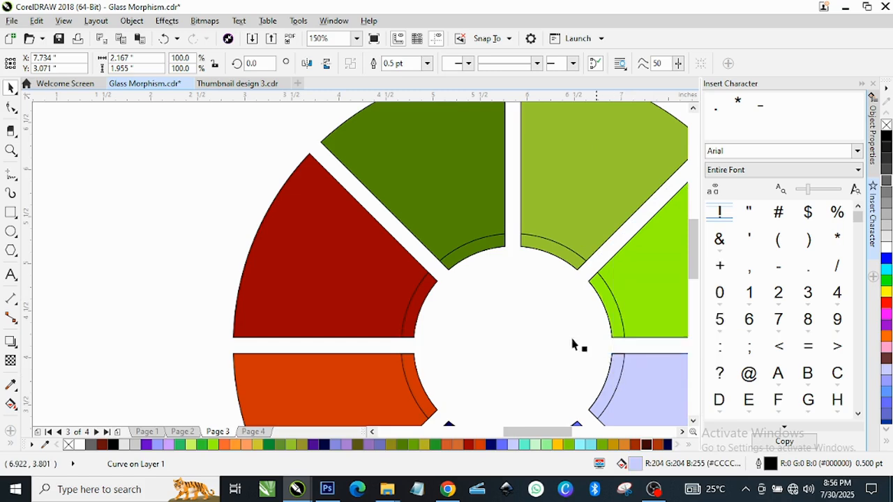
# Step: Copy the fills of the dark red and blue ring segments onto their own inner arcs
pyautogui.moveTo(331, 293); pyautogui.dragTo(417, 302)
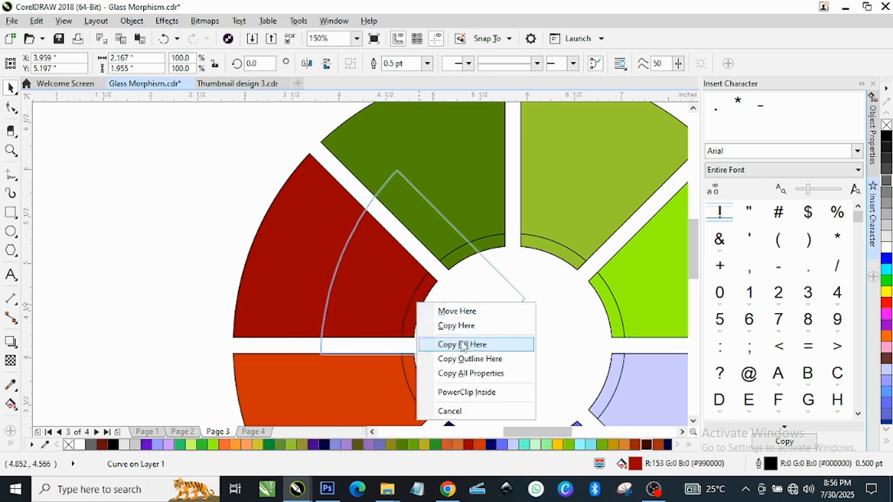
pyautogui.click(465, 342)
pyautogui.scroll(-1, 459, 266)
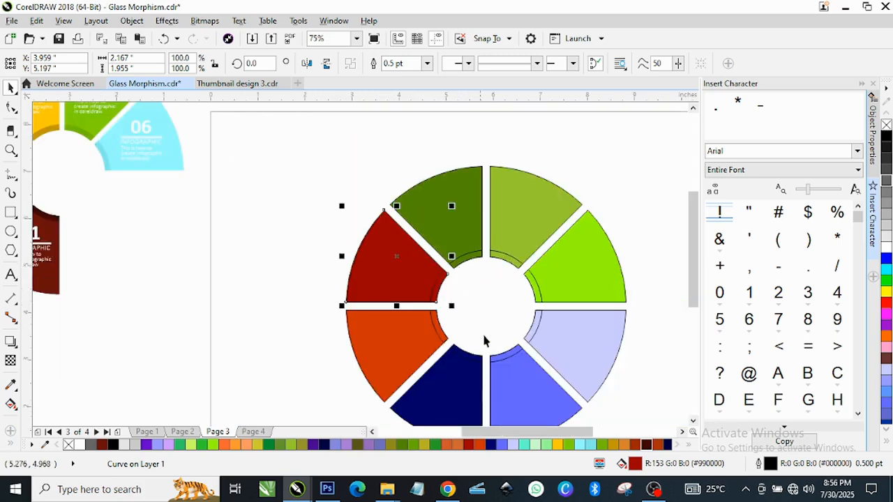
pyautogui.scroll(1, 503, 380)
pyautogui.click(531, 359)
pyautogui.moveTo(531, 363); pyautogui.dragTo(514, 327)
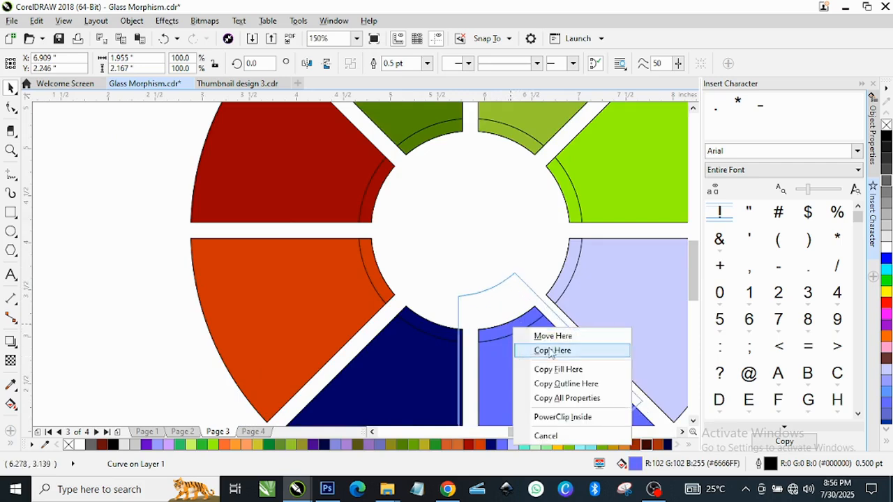
pyautogui.click(556, 368)
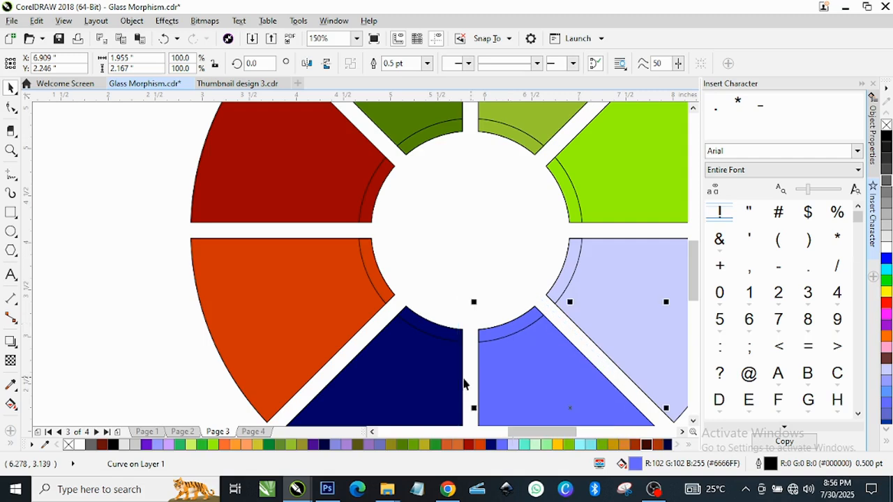
# Step: Copy the fills of the navy and orange-red ring segments onto their own inner arcs
pyautogui.click(401, 393)
pyautogui.moveTo(401, 393); pyautogui.dragTo(429, 325)
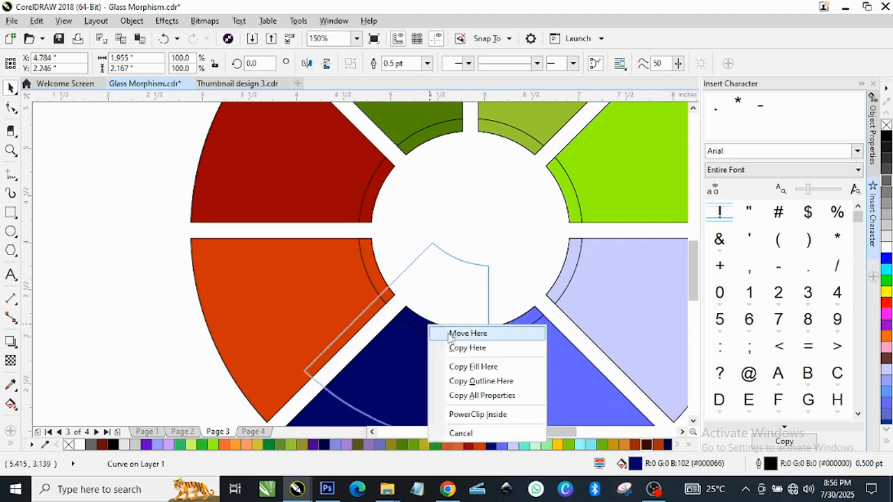
pyautogui.click(464, 368)
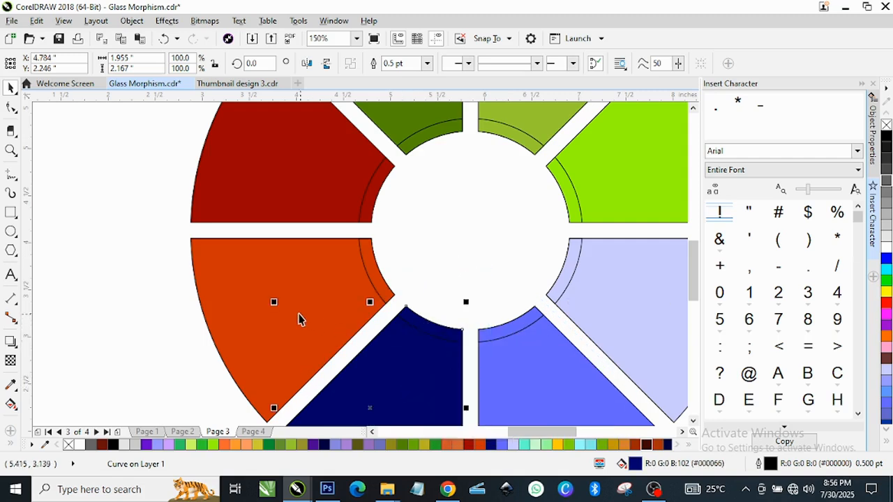
pyautogui.click(288, 279)
pyautogui.moveTo(288, 279); pyautogui.dragTo(370, 263)
pyautogui.click(415, 304)
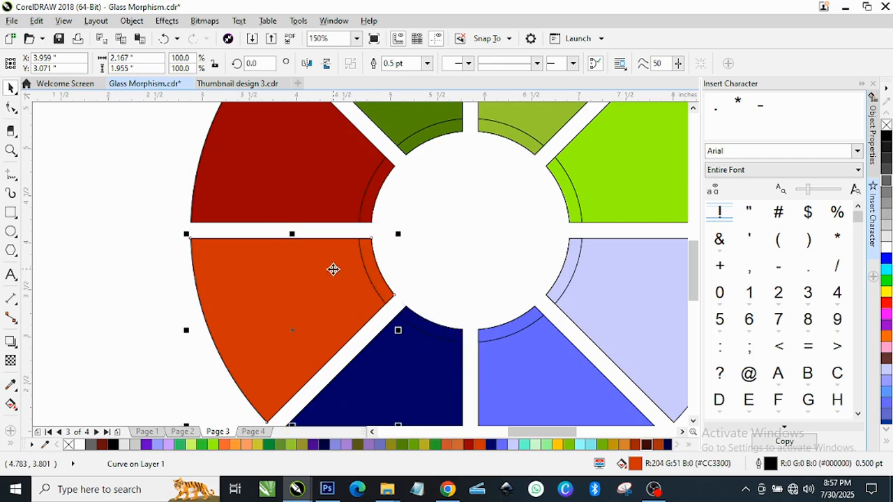
# Step: Darken the fill of the light green segment's inner arc to #779E28
pyautogui.scroll(-2, 334, 268)
pyautogui.scroll(2, 431, 225)
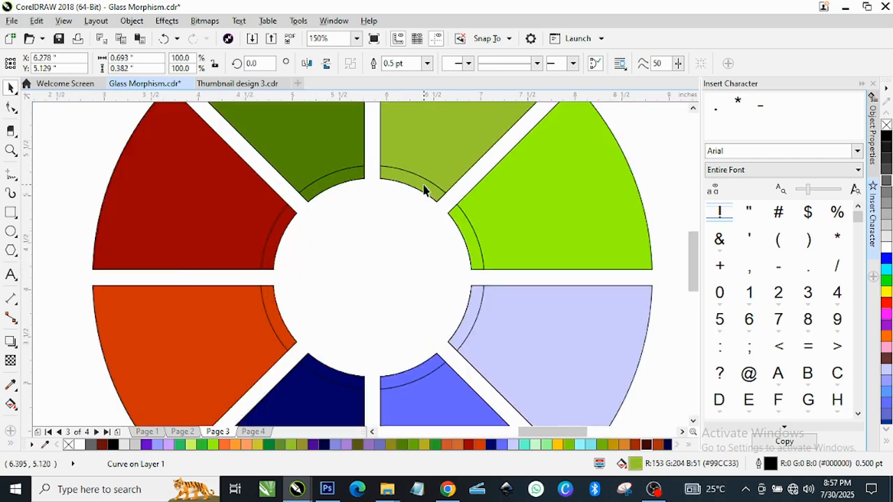
pyautogui.click(421, 186)
pyautogui.scroll(3, 416, 173)
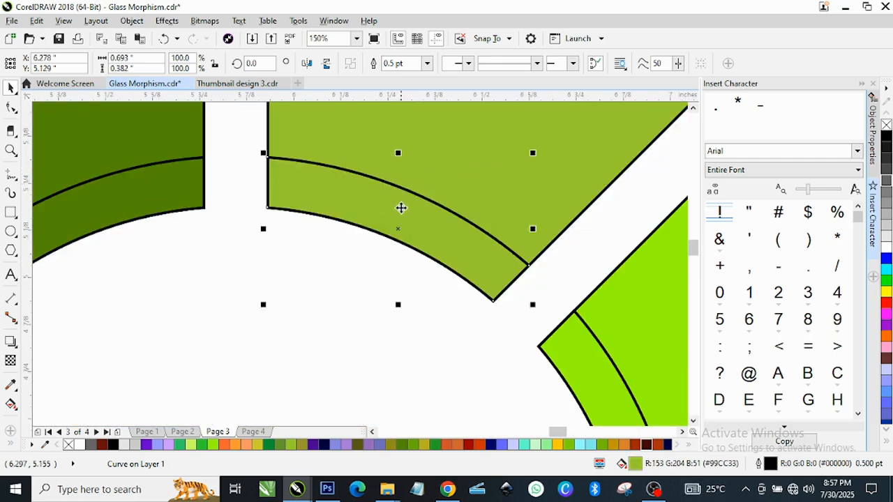
pyautogui.scroll(-3, 407, 185)
pyautogui.scroll(2, 437, 134)
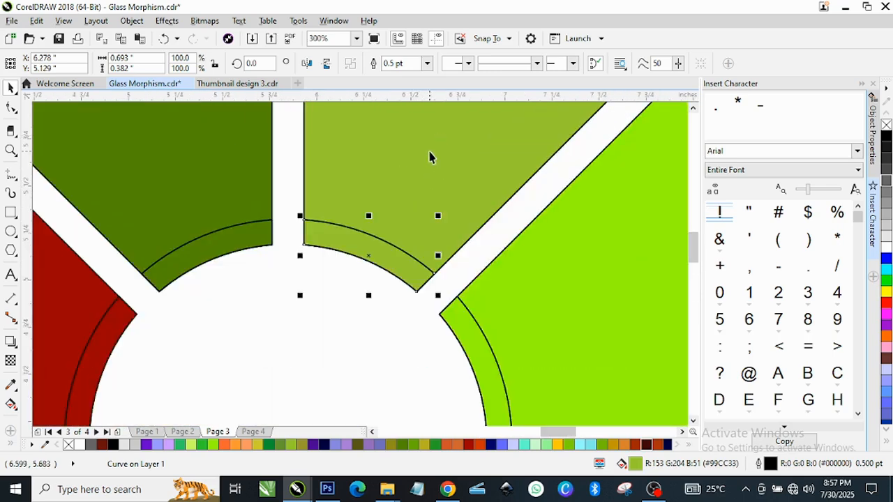
pyautogui.click(425, 210)
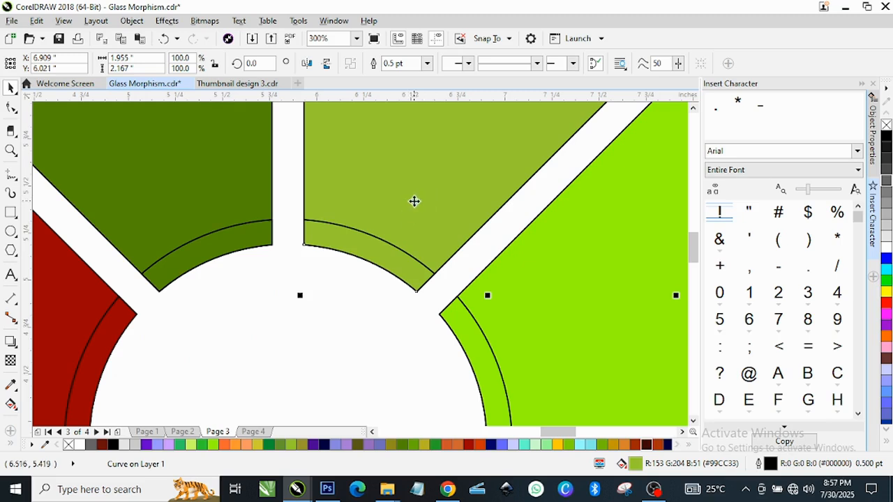
pyautogui.click(374, 261)
pyautogui.click(358, 257)
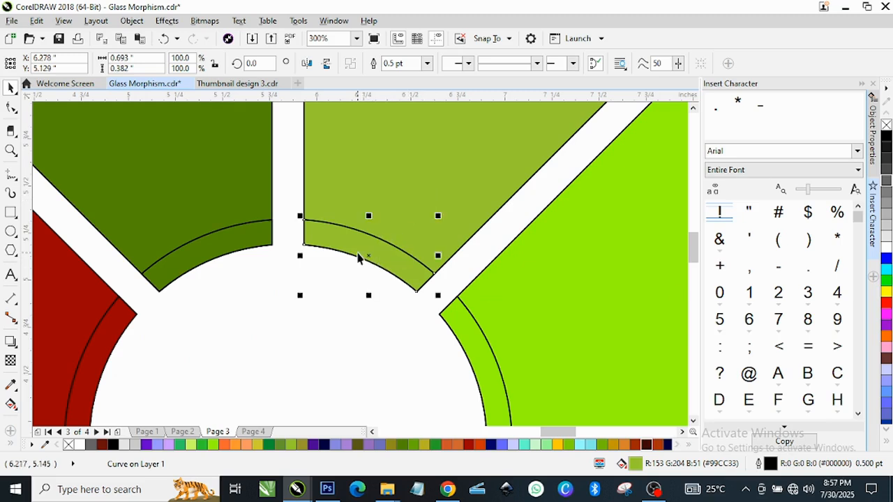
pyautogui.scroll(2, 379, 252)
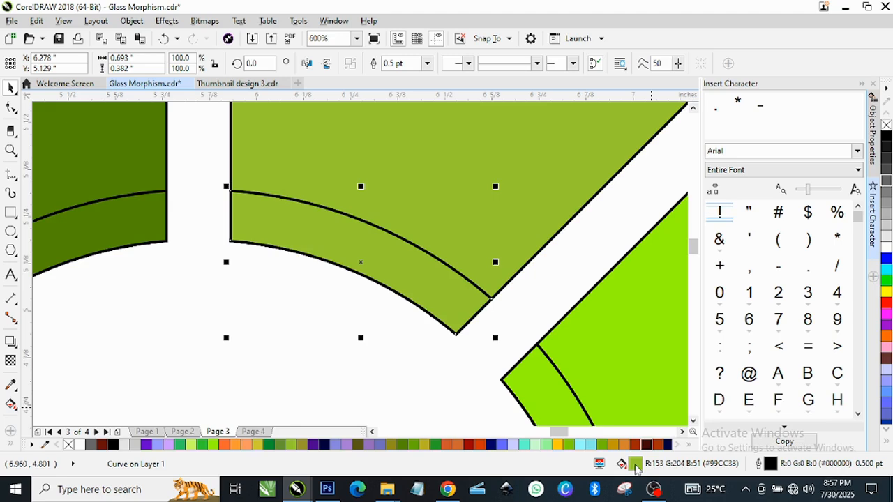
pyautogui.doubleClick(639, 466)
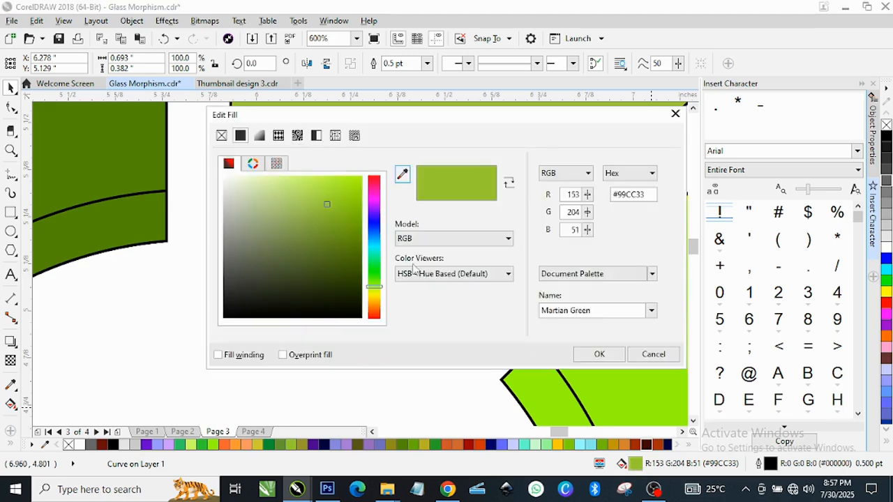
pyautogui.moveTo(429, 120); pyautogui.dragTo(630, 130)
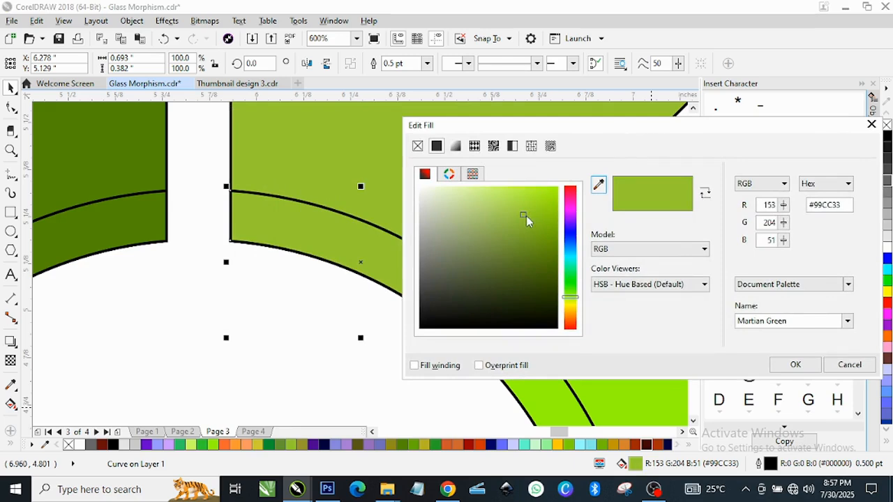
pyautogui.moveTo(523, 214); pyautogui.dragTo(520, 243)
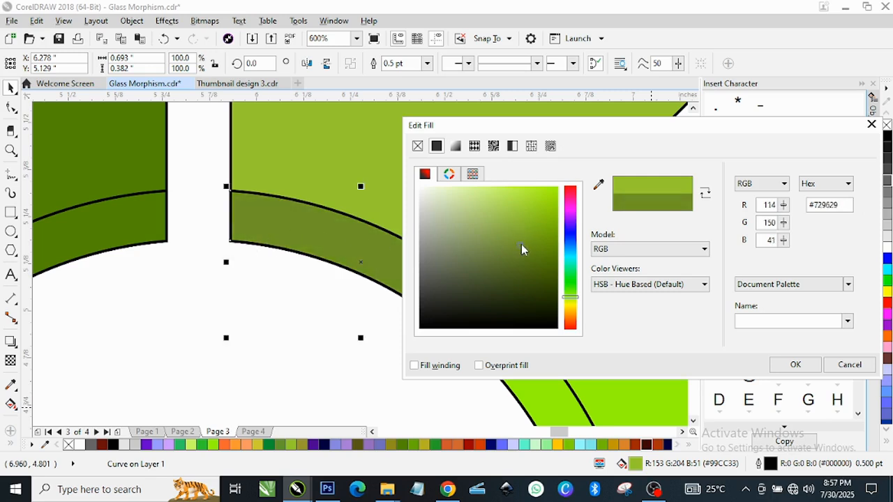
pyautogui.moveTo(521, 244); pyautogui.dragTo(523, 240)
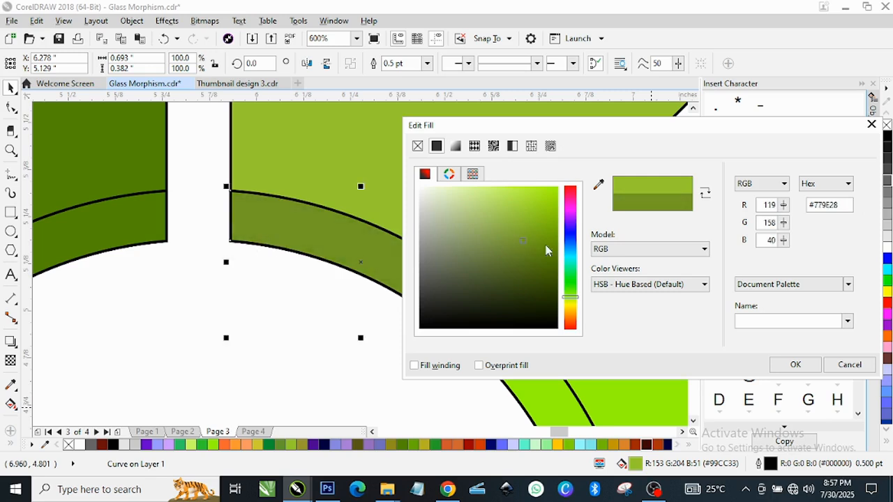
pyautogui.click(794, 366)
# Step: Darken the fill of the bright green segment's inner arc to #76C400
pyautogui.click(560, 396)
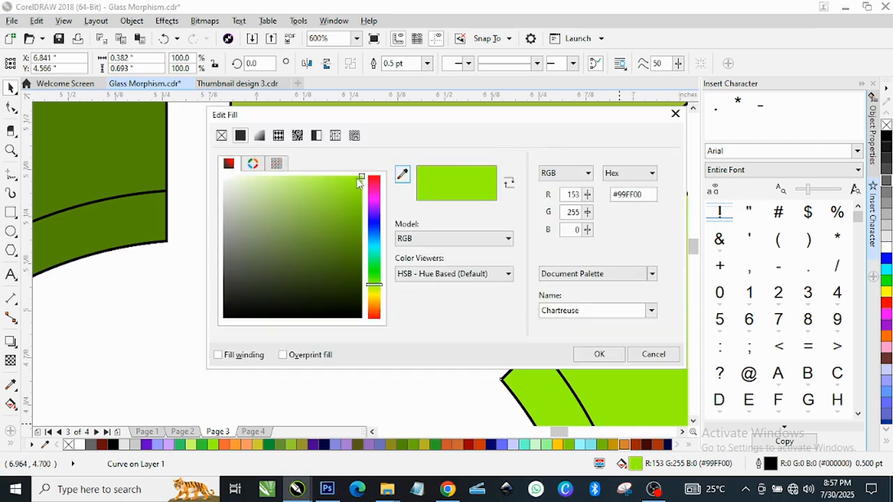
pyautogui.moveTo(358, 182); pyautogui.dragTo(363, 206)
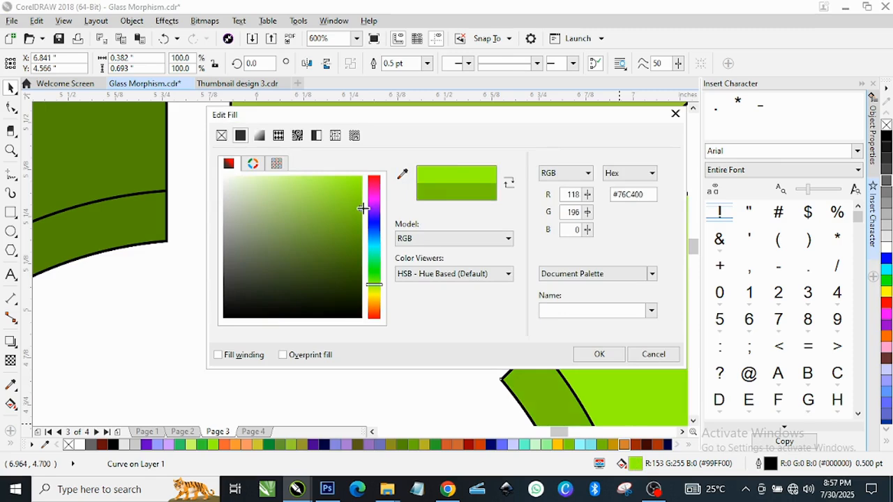
pyautogui.click(631, 356)
# Step: Darken the fill of the dark green segment's inner arc to #3E6602
pyautogui.click(99, 233)
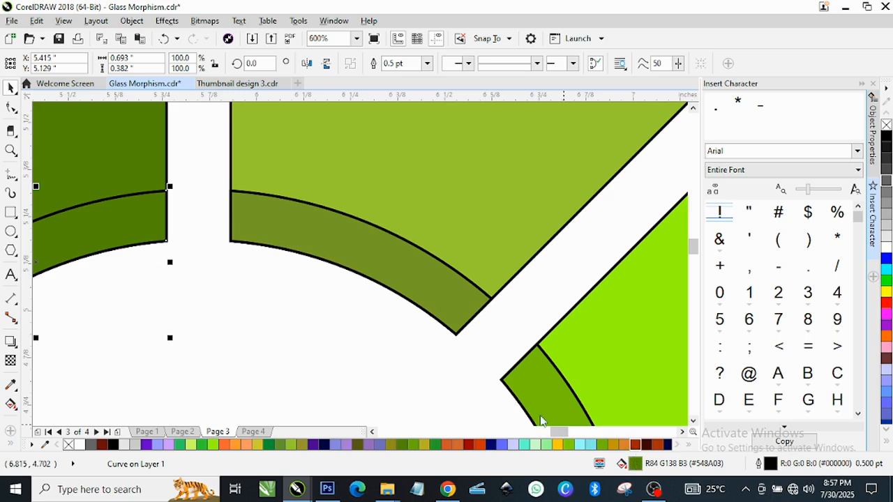
pyautogui.hotkey('shift', 'F11')
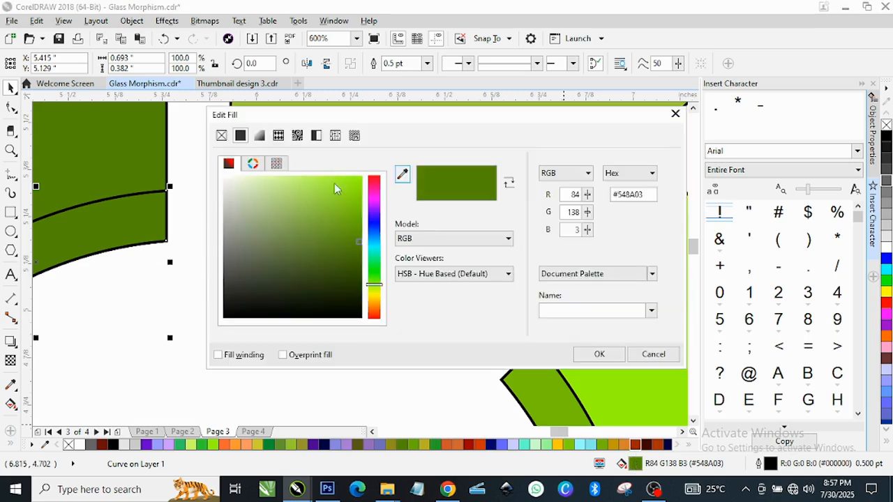
pyautogui.moveTo(359, 250); pyautogui.dragTo(357, 260)
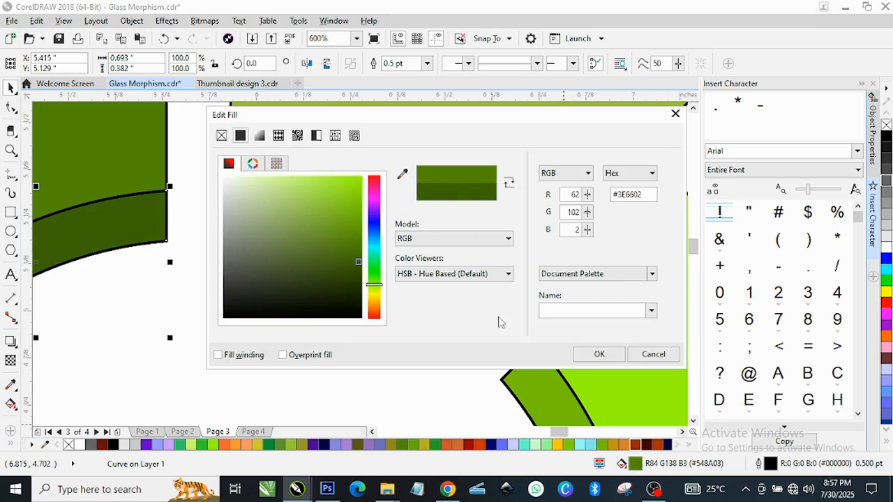
pyautogui.click(599, 354)
# Step: Darken the fill of the lavender segment's inner arc to a deeper shade of lavender
pyautogui.scroll(-3, 465, 295)
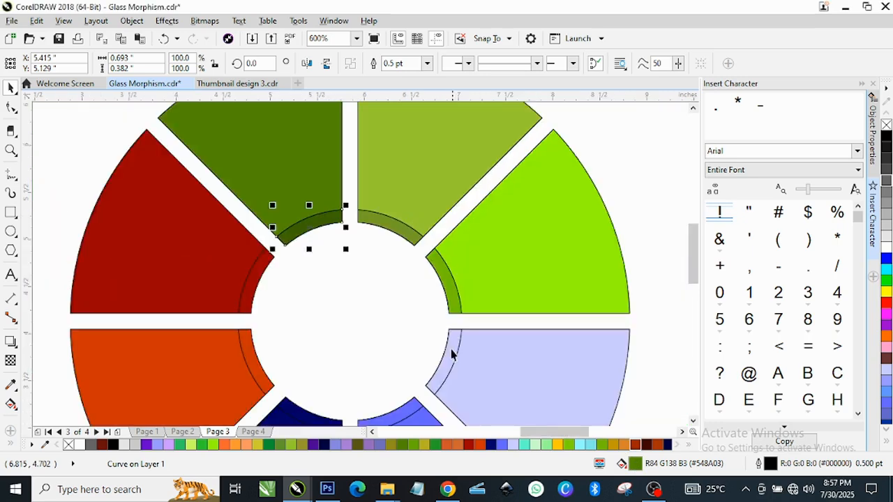
pyautogui.scroll(2, 451, 355)
pyautogui.click(442, 350)
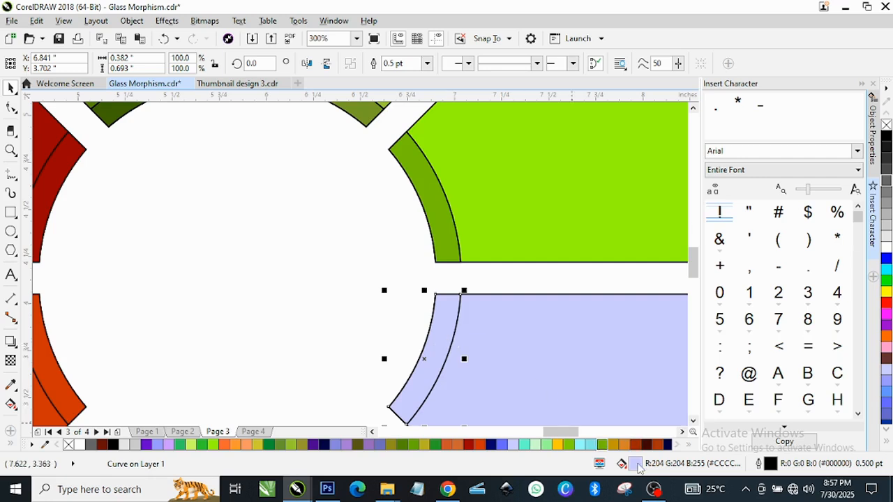
pyautogui.hotkey('shift', 'F11')
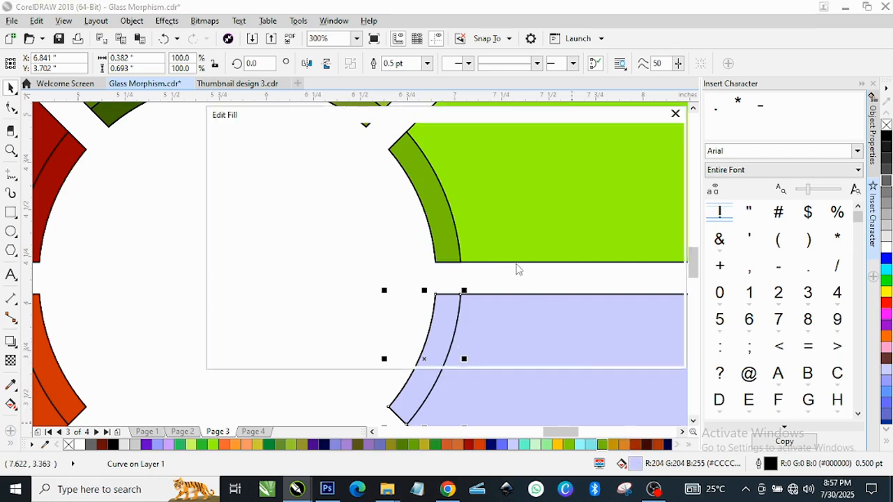
pyautogui.moveTo(250, 179); pyautogui.dragTo(264, 198)
pyautogui.click(599, 354)
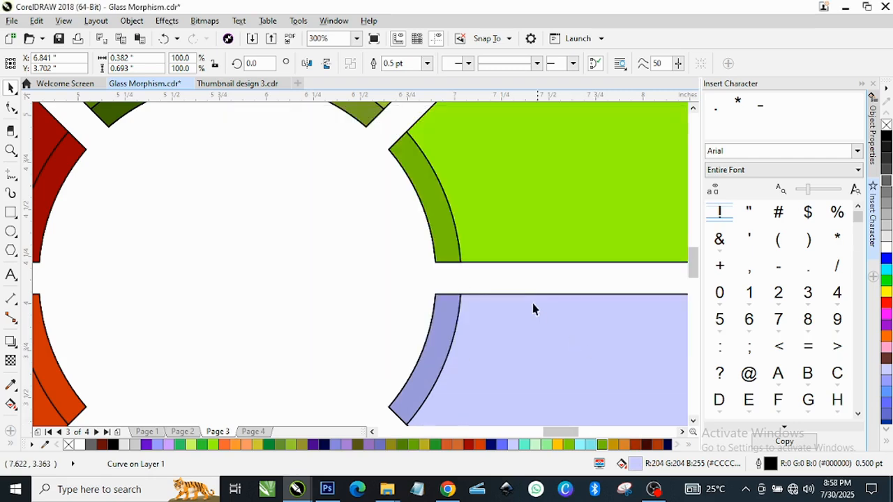
# Step: Darken the fill of the periwinkle blue segment's inner arc to #4949D1
pyautogui.scroll(-2, 513, 301)
pyautogui.scroll(2, 487, 331)
pyautogui.click(478, 341)
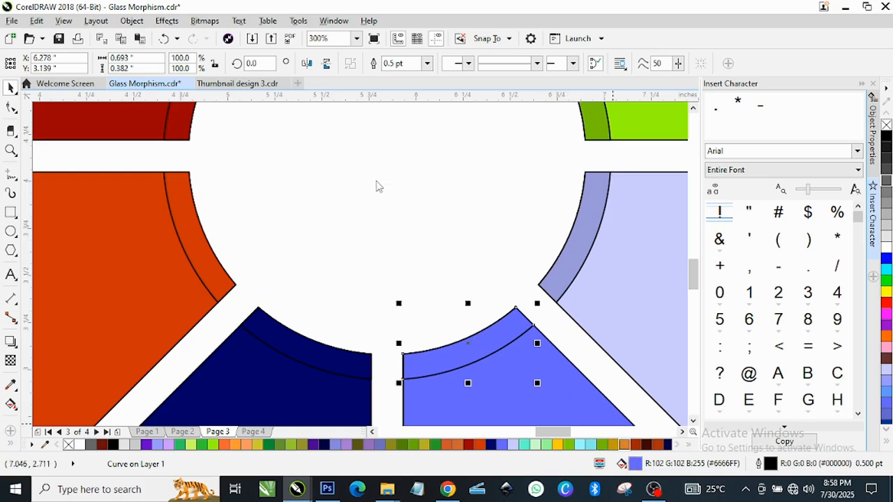
pyautogui.hotkey('shift', 'F11')
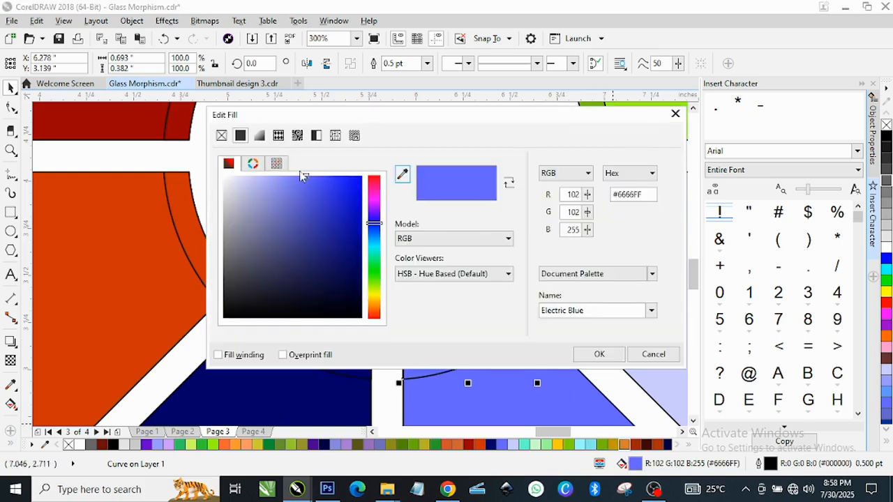
pyautogui.click(313, 202)
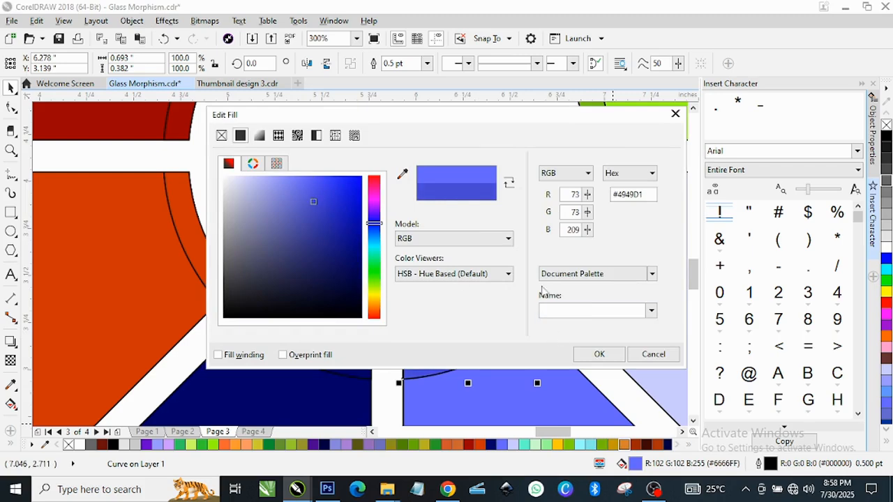
pyautogui.moveTo(469, 123); pyautogui.dragTo(510, 78)
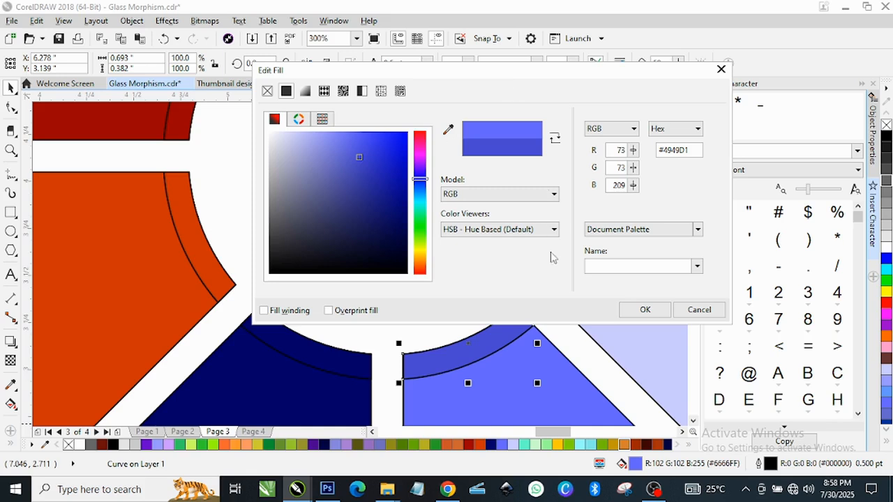
pyautogui.click(644, 311)
# Step: Darken the fill of the navy segment's inner arc to #010145
pyautogui.click(337, 365)
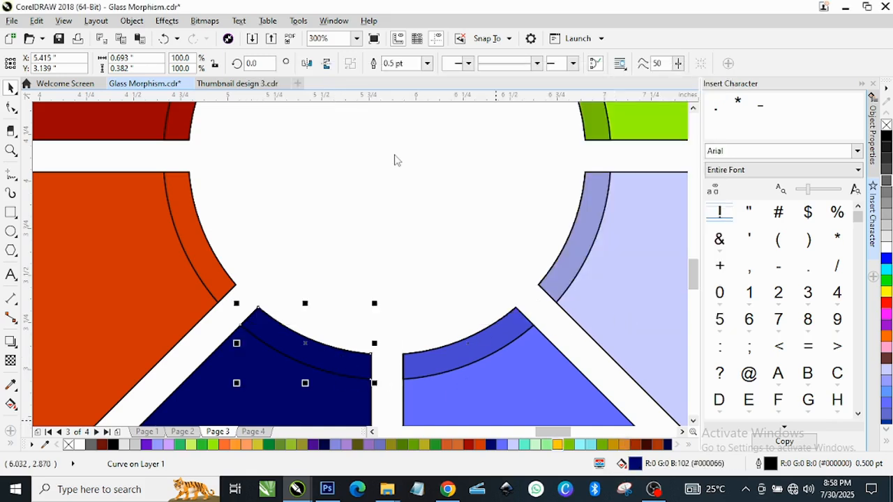
pyautogui.hotkey('shift', 'F11')
pyautogui.moveTo(389, 117); pyautogui.dragTo(553, 98)
pyautogui.moveTo(524, 242); pyautogui.dragTo(521, 261)
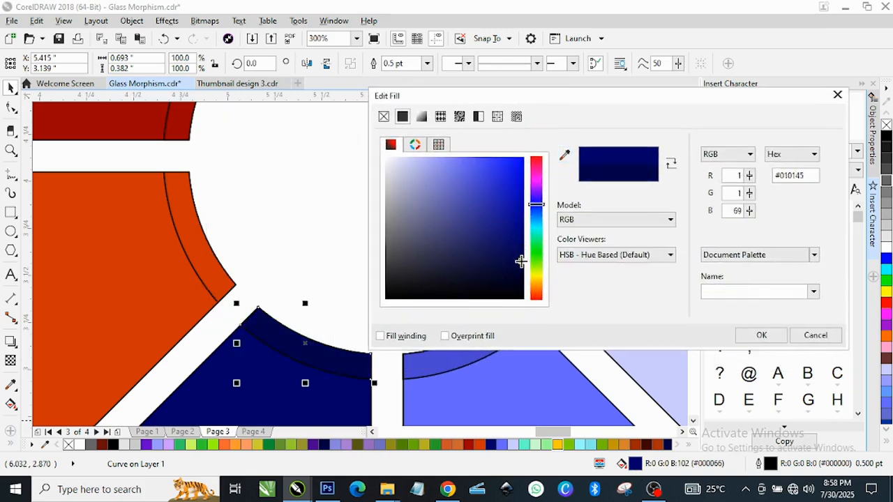
pyautogui.click(760, 335)
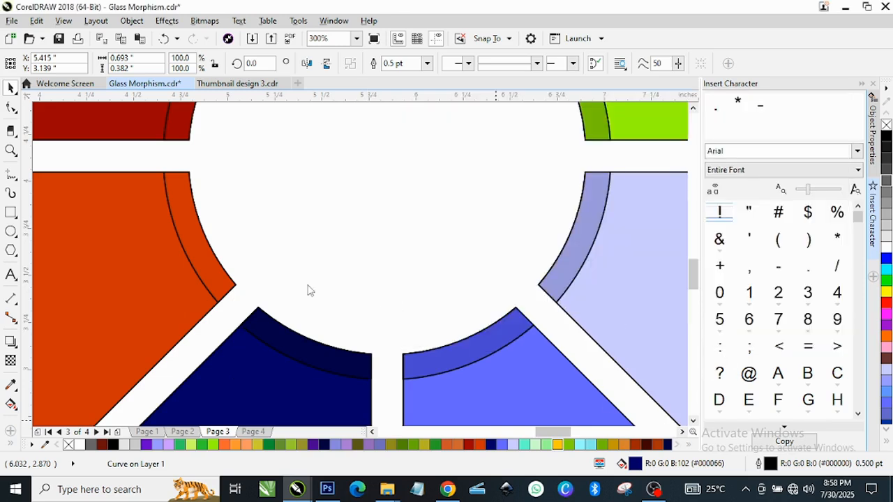
# Step: Darken the fill of the orange-red segment's inner arc to #9E2800
pyautogui.click(205, 272)
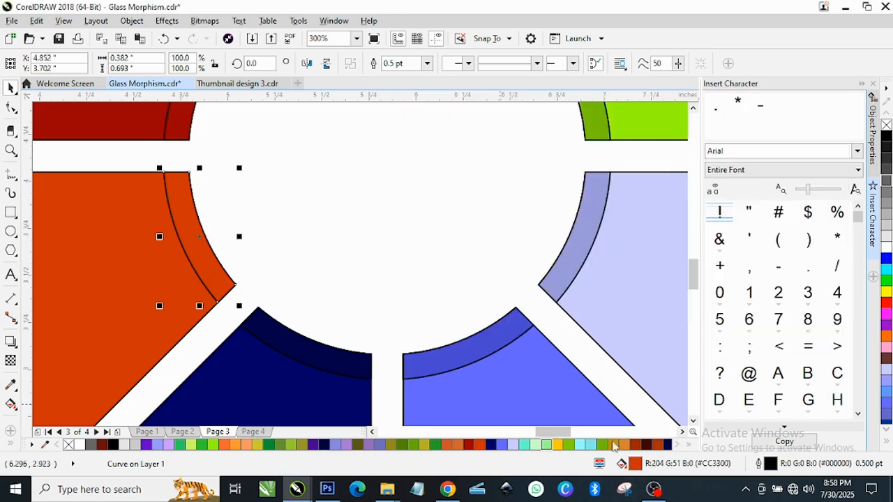
pyautogui.hotkey('shift', 'F11')
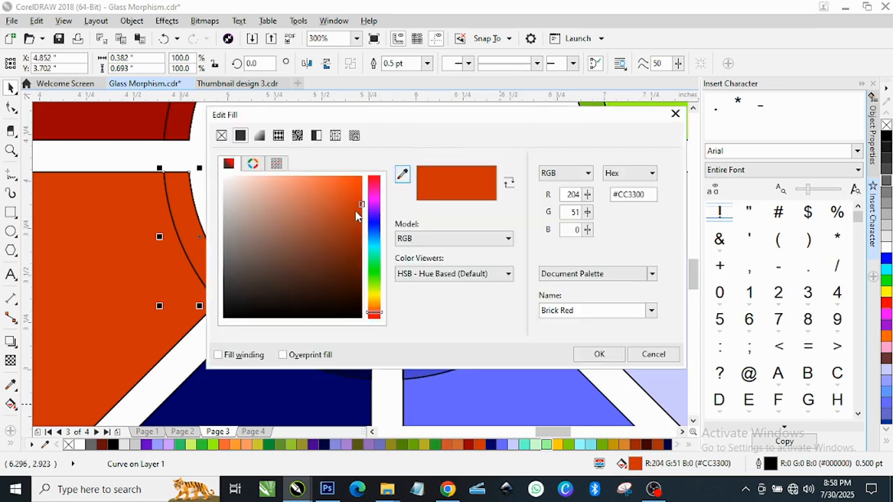
pyautogui.moveTo(361, 208); pyautogui.dragTo(363, 231)
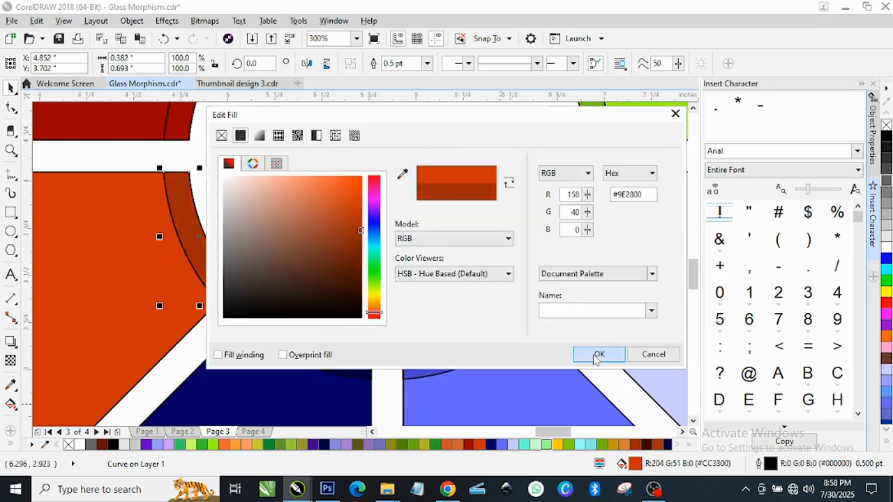
pyautogui.click(594, 355)
# Step: Darken the fill of the dark red segment's inner arc to #750000
pyautogui.click(188, 132)
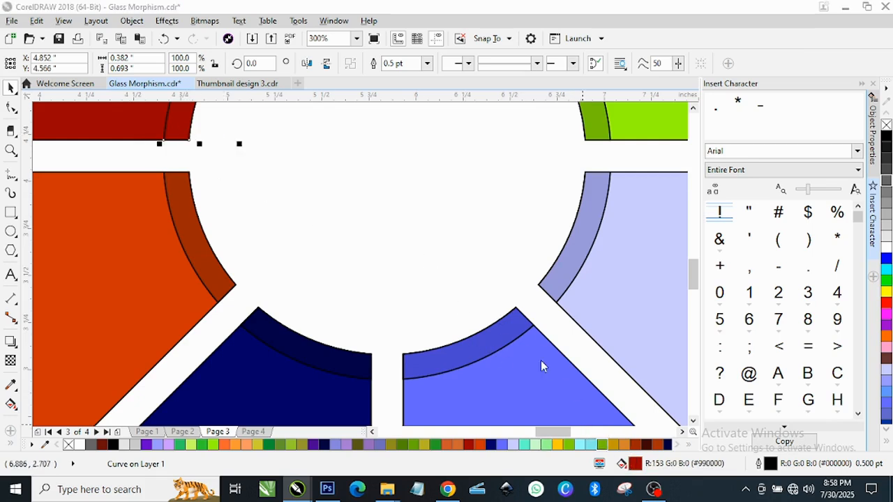
pyautogui.hotkey('shift', 'F11')
pyautogui.moveTo(360, 235); pyautogui.dragTo(360, 244)
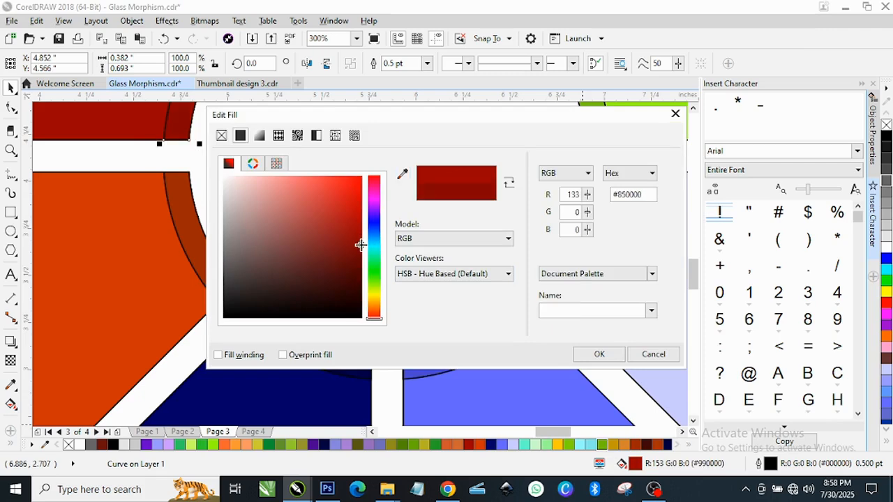
pyautogui.click(600, 354)
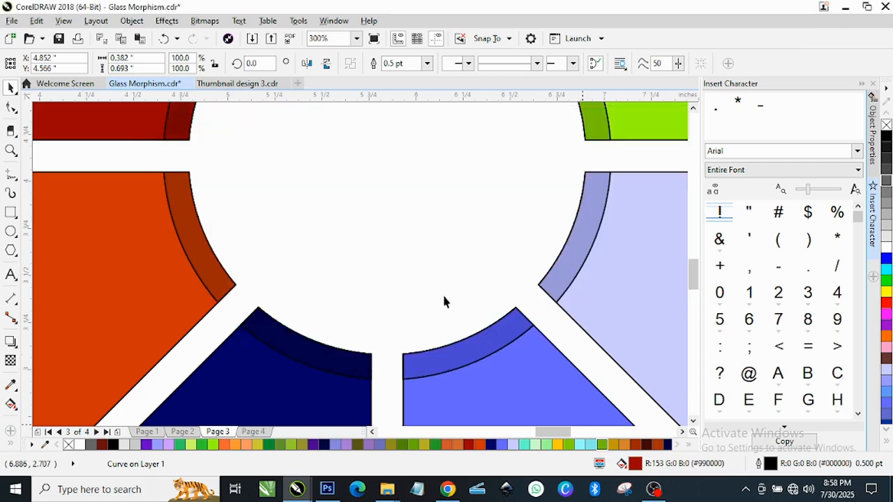
# Step: Remove the black outlines from all eight ring segments and their inner arcs at once
pyautogui.scroll(-4, 440, 293)
pyautogui.scroll(-1, 392, 269)
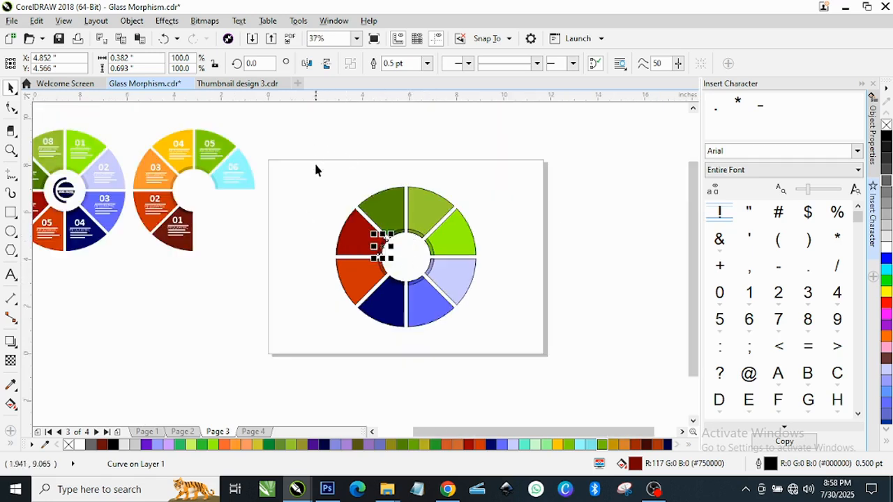
pyautogui.moveTo(312, 125); pyautogui.dragTo(314, 132)
pyautogui.moveTo(351, 267); pyautogui.dragTo(400, 325)
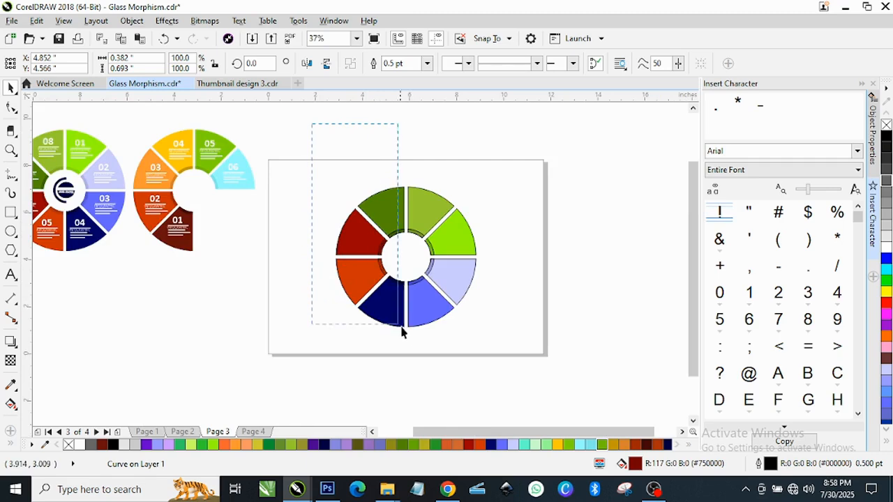
pyautogui.moveTo(504, 372); pyautogui.dragTo(518, 388)
pyautogui.scroll(3, 482, 266)
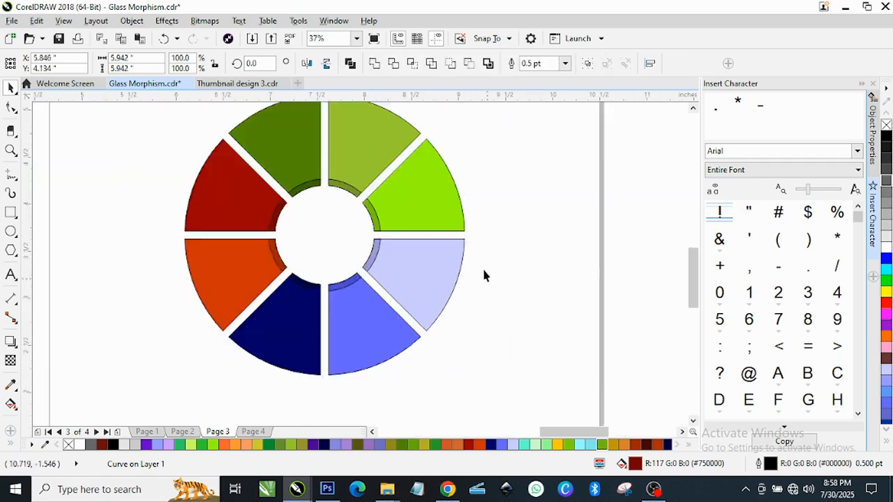
pyautogui.scroll(8, 283, 213)
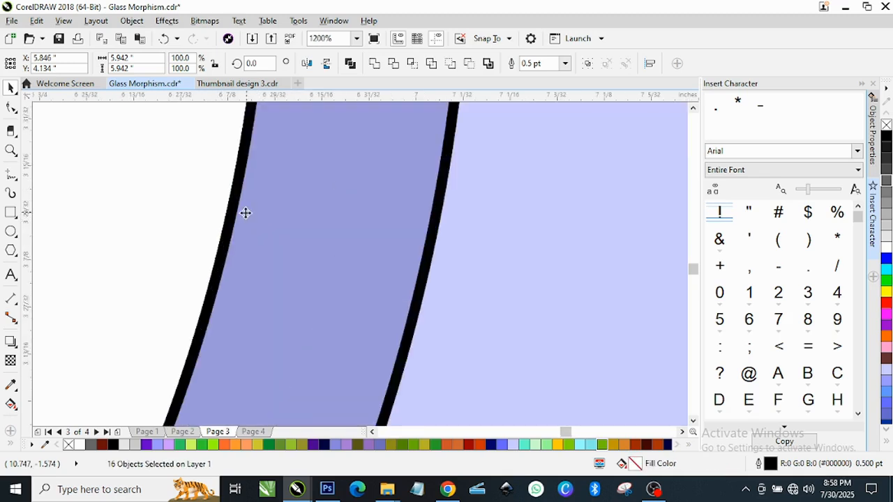
pyautogui.scroll(-3, 349, 150)
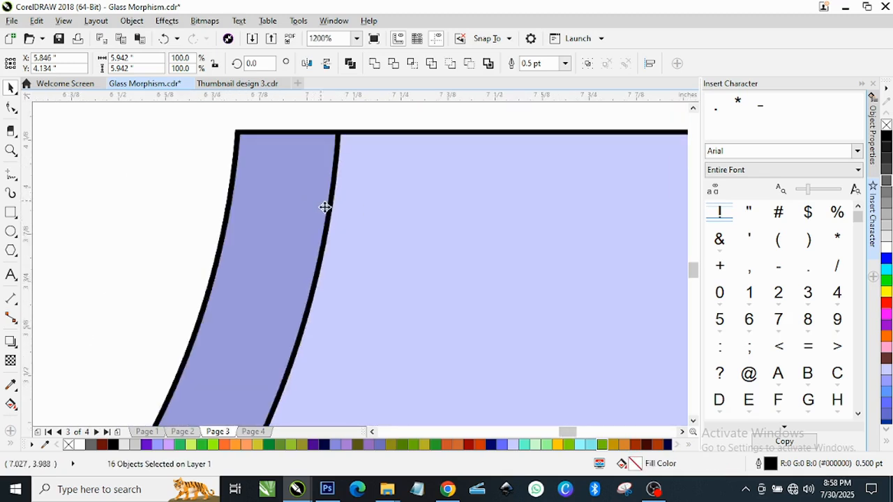
pyautogui.scroll(3, 361, 226)
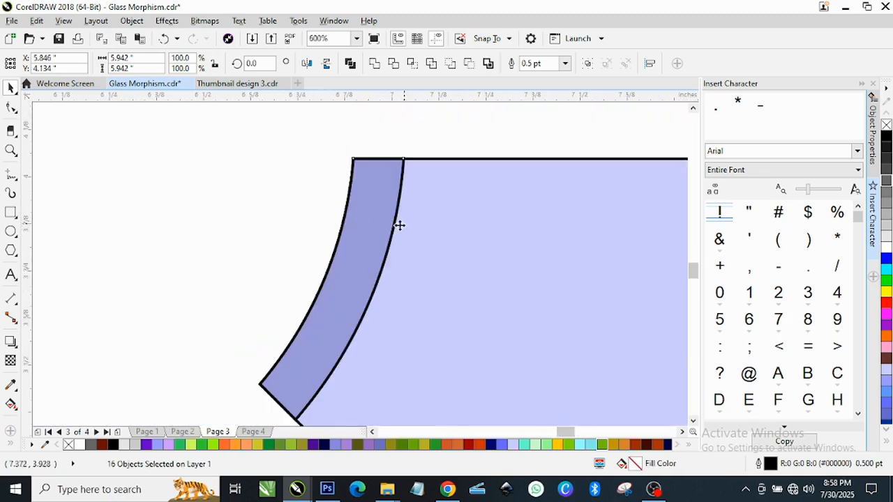
pyautogui.scroll(-2, 399, 225)
pyautogui.scroll(-1, 377, 222)
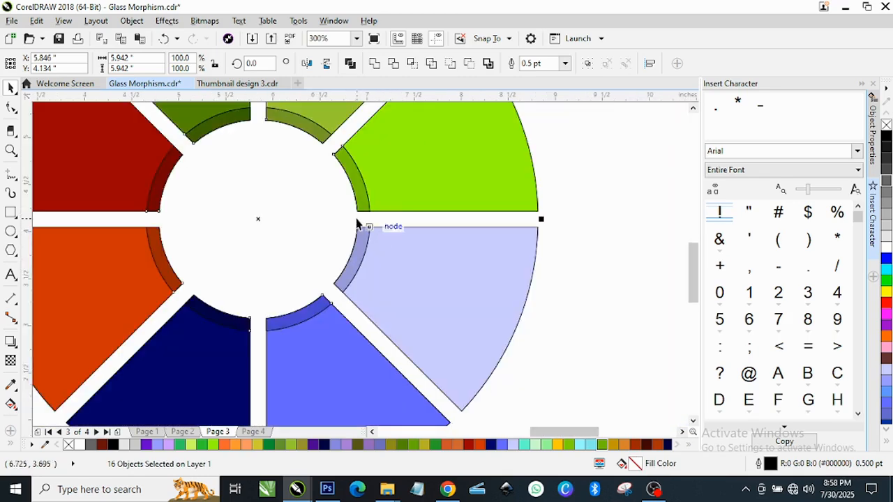
pyautogui.scroll(1, 357, 225)
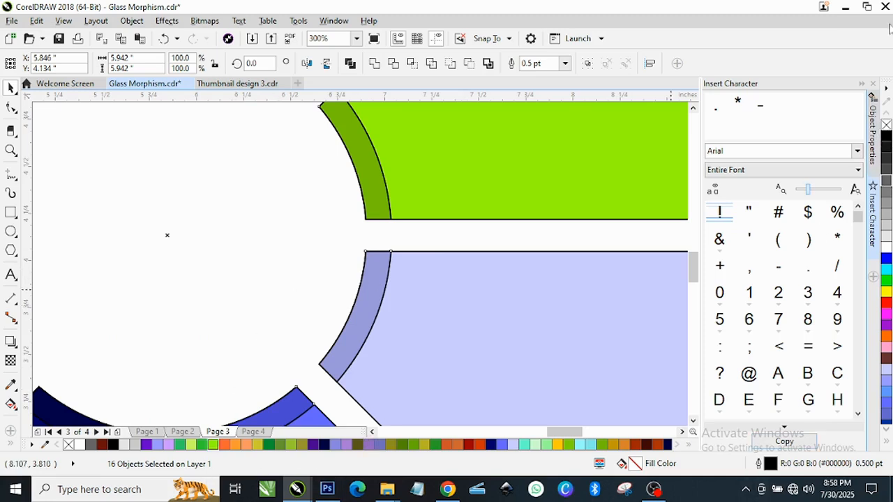
pyautogui.rightClick(886, 125)
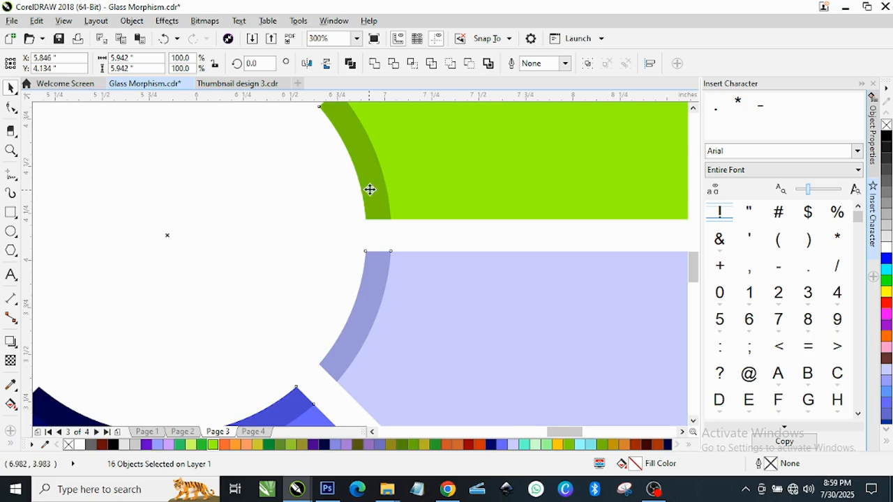
pyautogui.scroll(2, 369, 189)
pyautogui.scroll(-6, 387, 180)
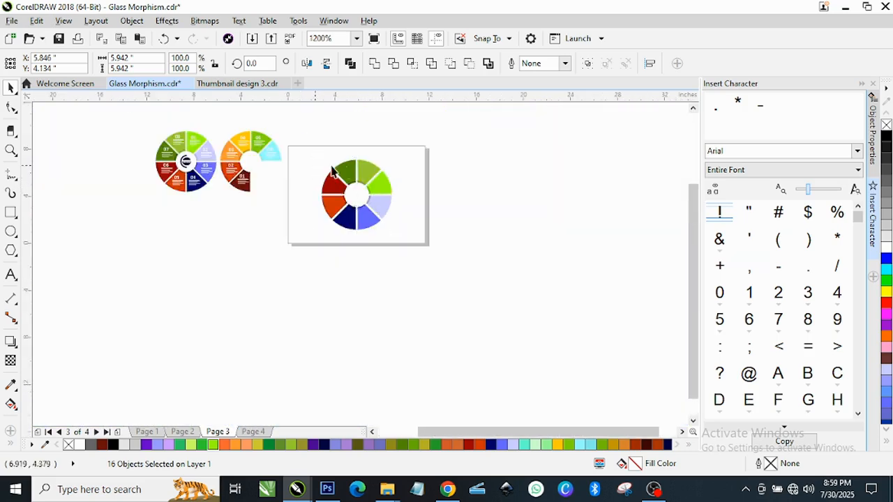
pyautogui.scroll(5, 377, 189)
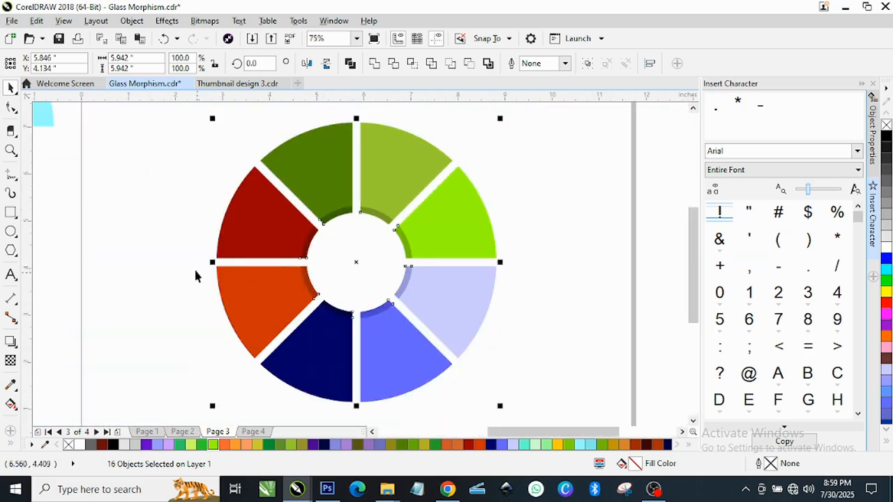
pyautogui.click(196, 276)
# Step: Ungroup the six-segment reference infographic and place a copy of its 01 text block on the ring's light green segment
pyautogui.scroll(-2, 323, 233)
pyautogui.scroll(2, 172, 143)
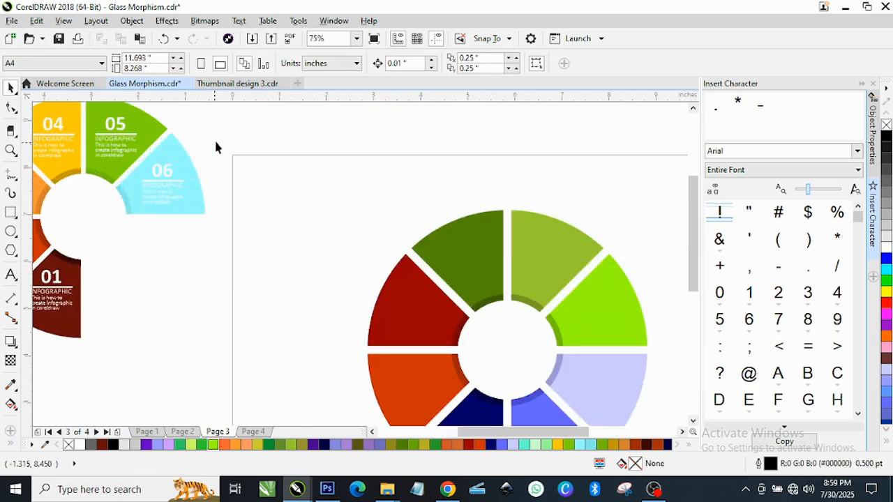
pyautogui.scroll(-2, 276, 216)
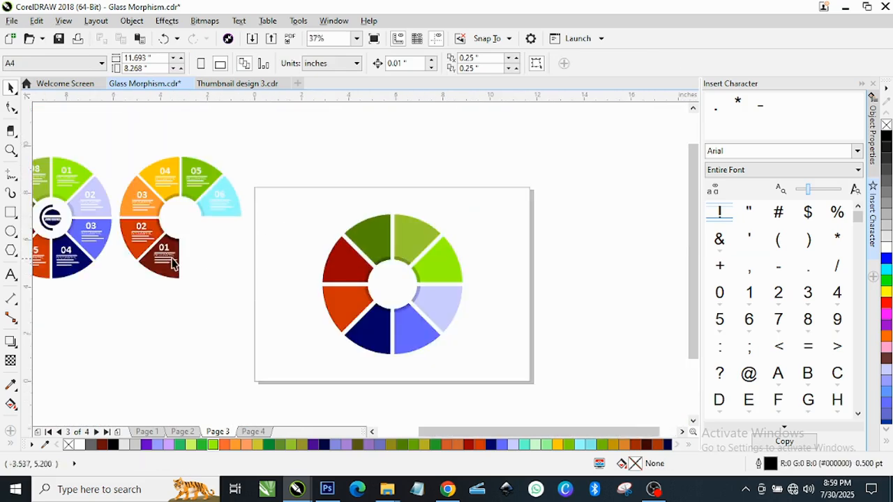
pyautogui.moveTo(144, 271); pyautogui.dragTo(143, 271)
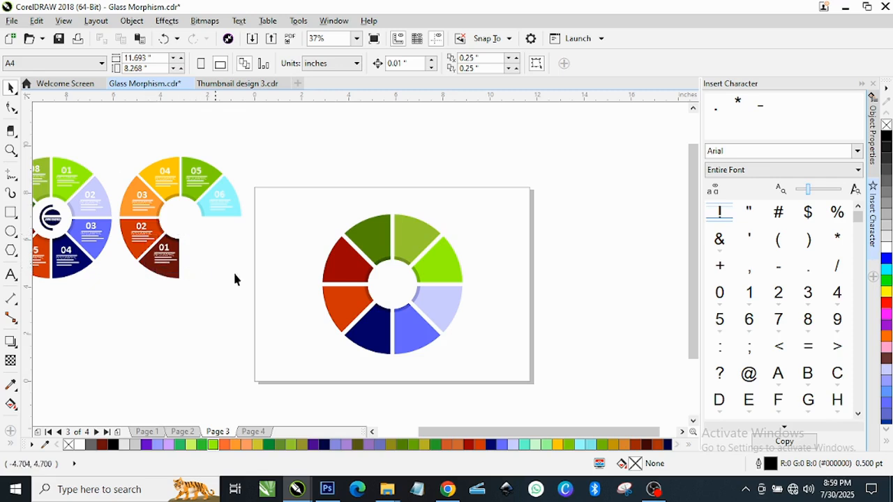
pyautogui.click(160, 269)
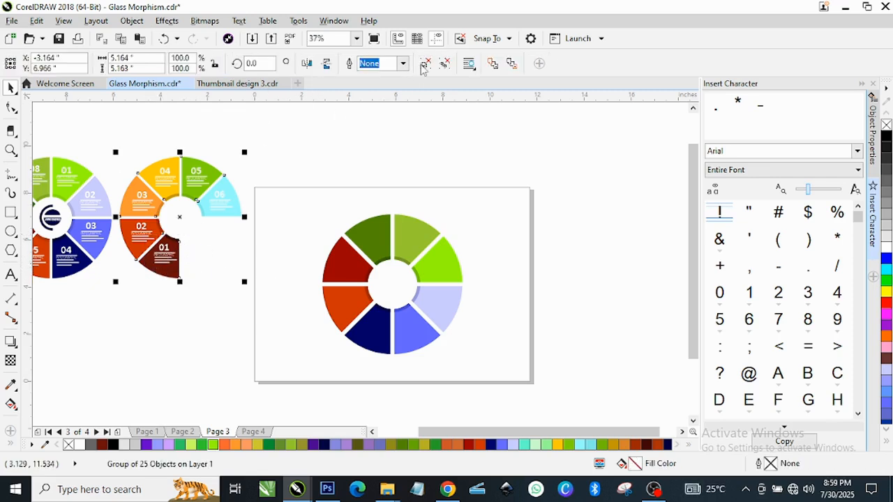
pyautogui.moveTo(206, 235); pyautogui.dragTo(641, 222)
pyautogui.scroll(1, 179, 256)
pyautogui.rightClick(640, 222)
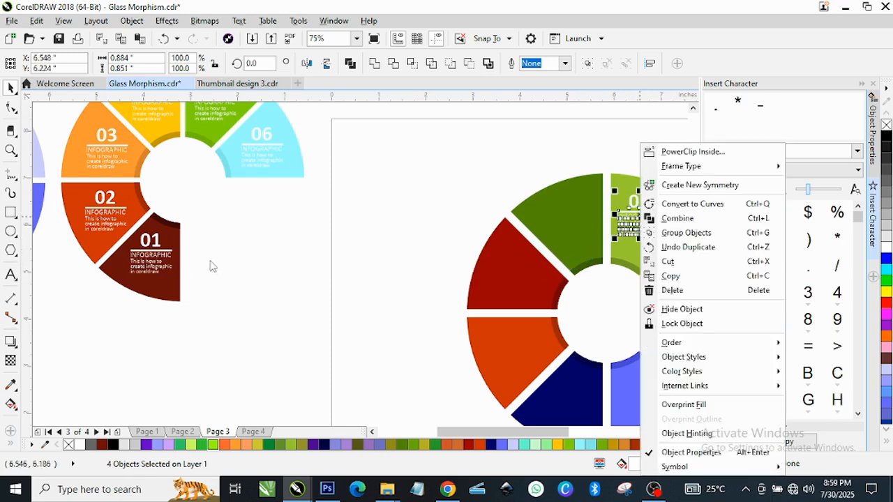
pyautogui.click(256, 252)
# Step: Place copies of the reference's 02 text block on the ring's bright green and lavender segments
pyautogui.moveTo(54, 256); pyautogui.dragTo(138, 166)
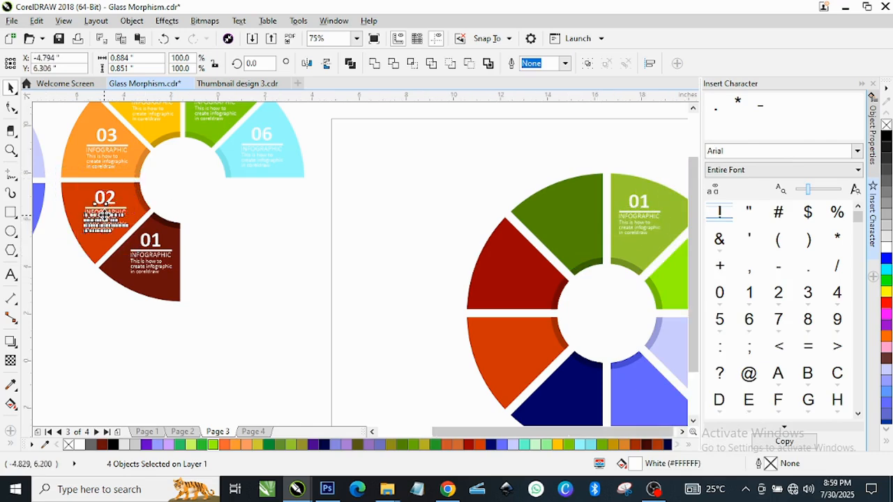
pyautogui.scroll(-2, 100, 221)
pyautogui.moveTo(103, 217); pyautogui.dragTo(301, 340)
pyautogui.scroll(2, 402, 269)
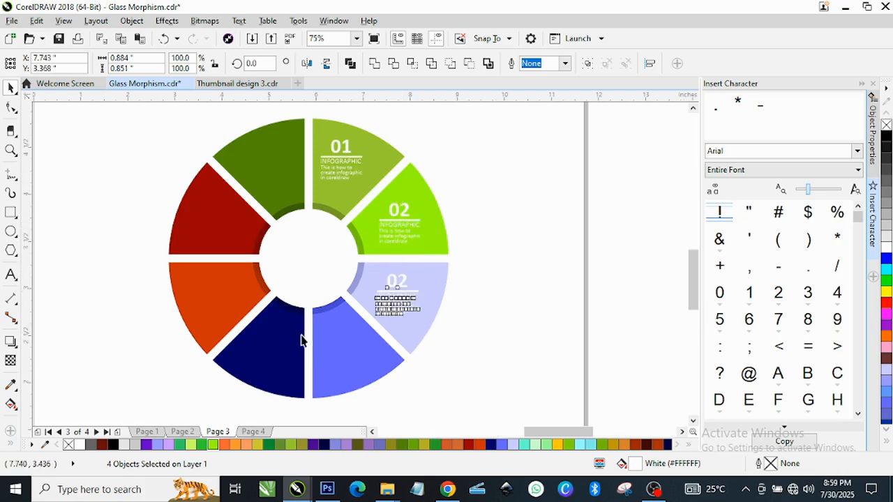
# Step: Place copies of the 02 text block on the ring's blue, navy, orange, dark red and dark green segments
pyautogui.scroll(2, 301, 340)
pyautogui.moveTo(492, 256); pyautogui.dragTo(144, 261)
pyautogui.scroll(-2, 175, 226)
pyautogui.scroll(2, 189, 296)
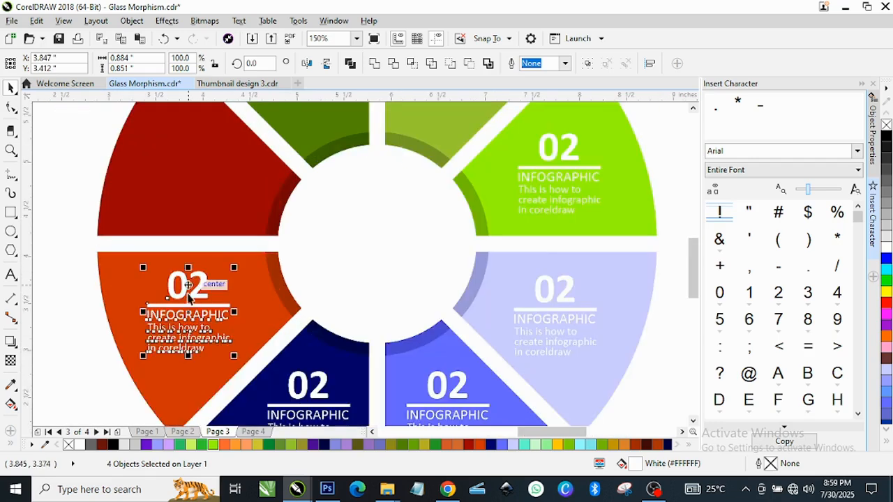
pyautogui.moveTo(182, 312); pyautogui.dragTo(185, 169)
pyautogui.scroll(-1, 228, 278)
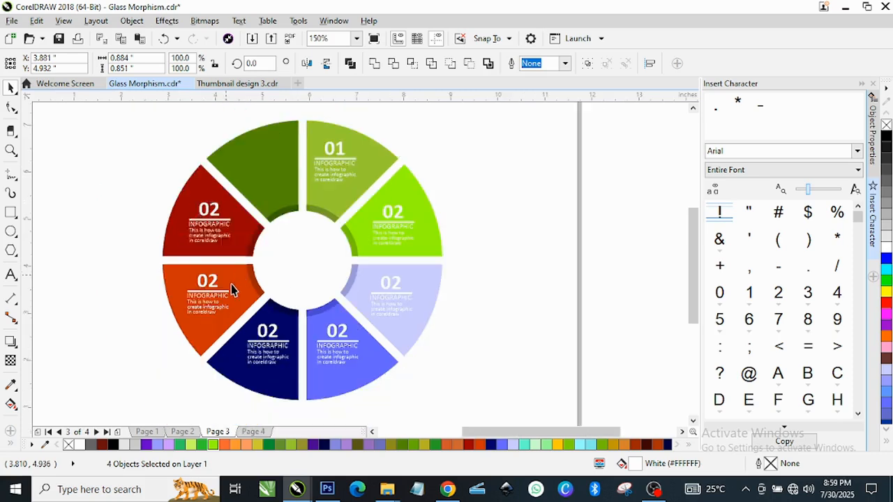
pyautogui.moveTo(210, 229); pyautogui.dragTo(266, 167)
# Step: Place the navy logo from the centre of the eight-segment reference infographic in the middle of the new ring
pyautogui.scroll(-2, 323, 234)
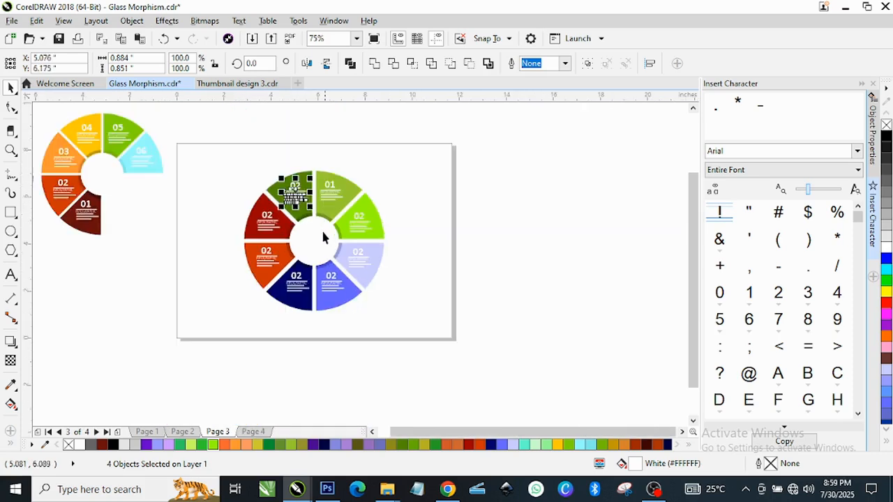
pyautogui.scroll(-2, 213, 216)
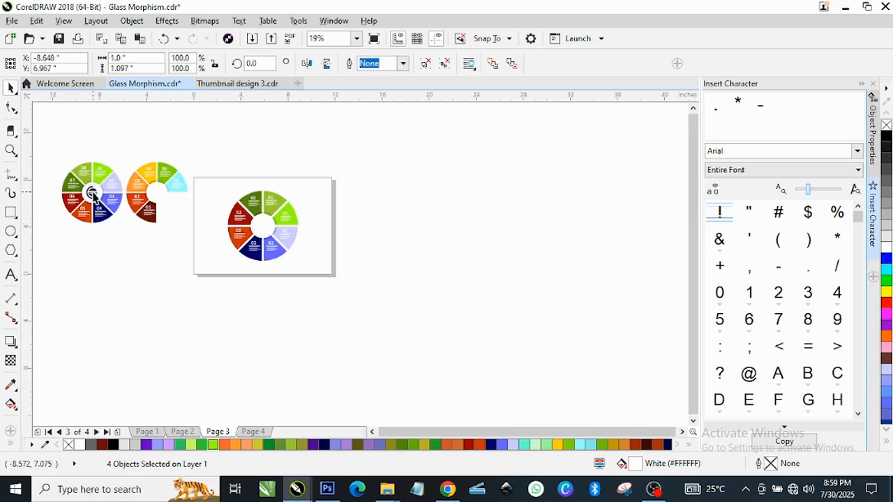
pyautogui.moveTo(93, 194); pyautogui.dragTo(264, 229)
pyautogui.scroll(6, 264, 229)
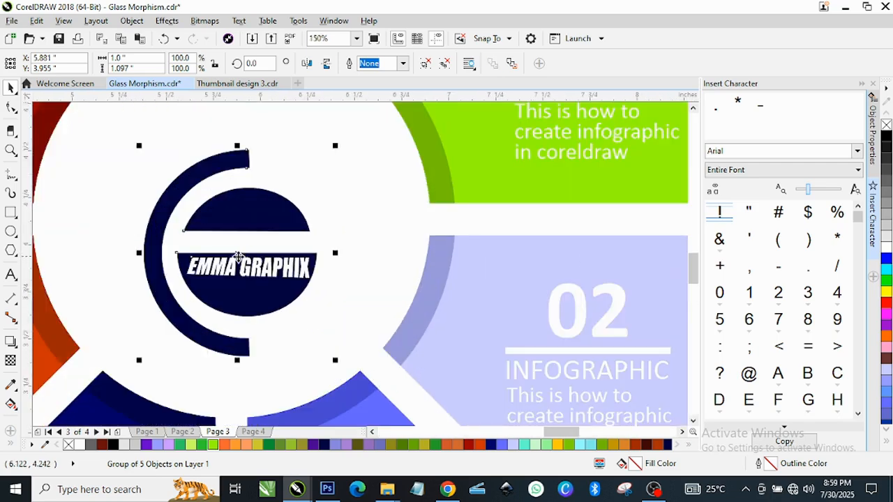
pyautogui.moveTo(238, 257); pyautogui.dragTo(265, 233)
pyautogui.scroll(-1, 289, 243)
pyautogui.scroll(-4, 272, 236)
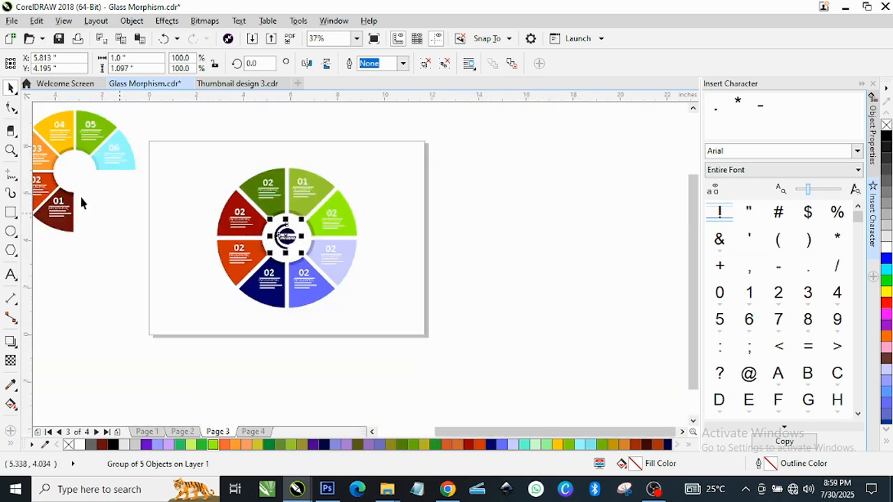
# Step: Zoom in on the whole eight-segment ring to review its text blocks and central logo
pyautogui.click(11, 150)
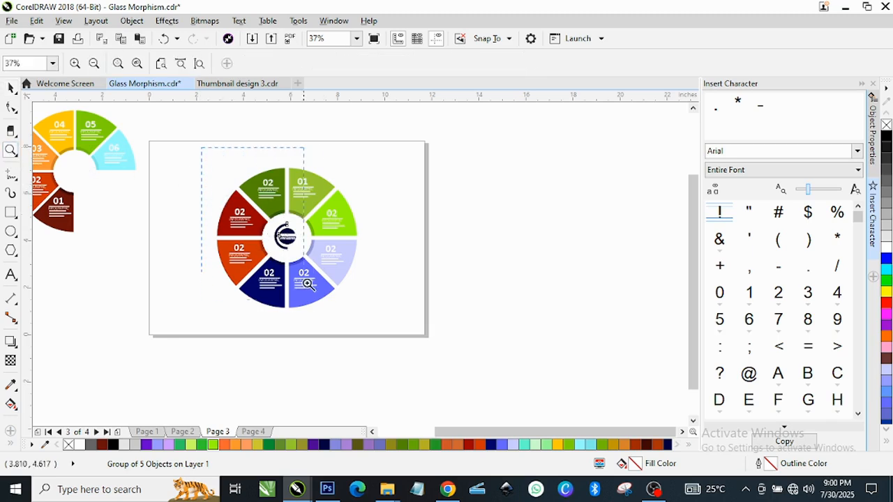
pyautogui.moveTo(308, 284); pyautogui.dragTo(370, 330)
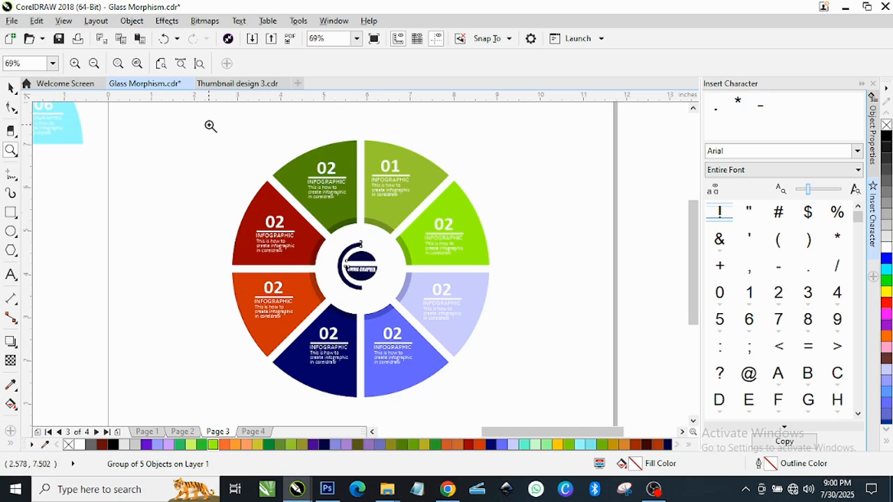
pyautogui.moveTo(210, 125); pyautogui.dragTo(530, 405)
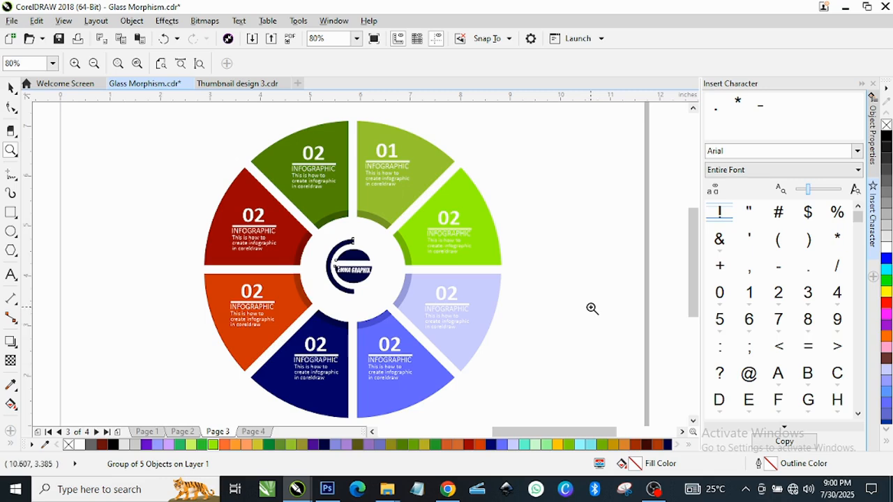
pyautogui.press('space')
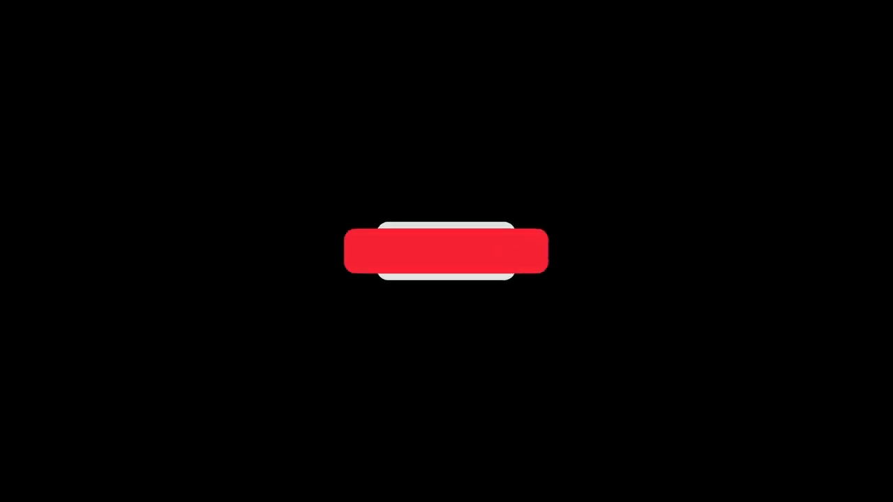